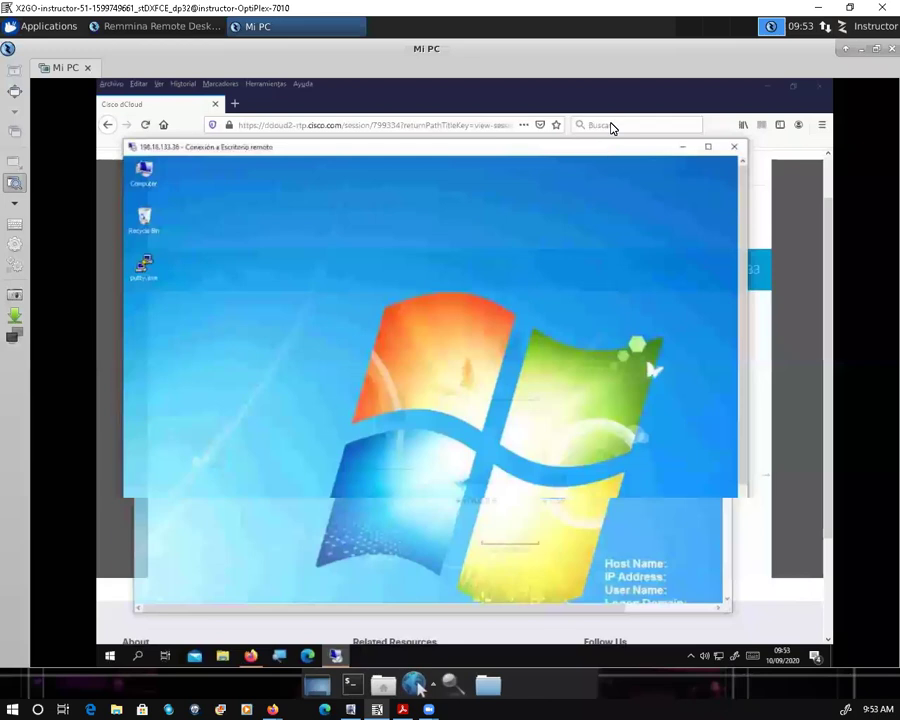
# Step: Maximize the Remote Desktop Connection window so the WKST1 desktop fills the viewer
pyautogui.click(708, 146)
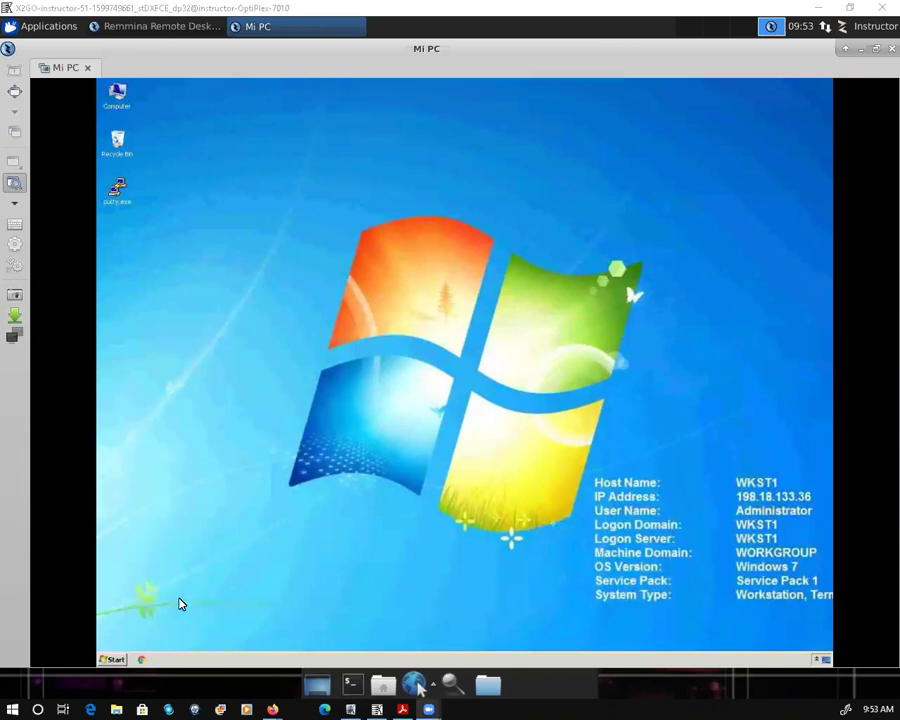
# Step: In Chrome at 192.168.1.1, create the admin account with username, password and confirmation, then start
pyautogui.click(144, 663)
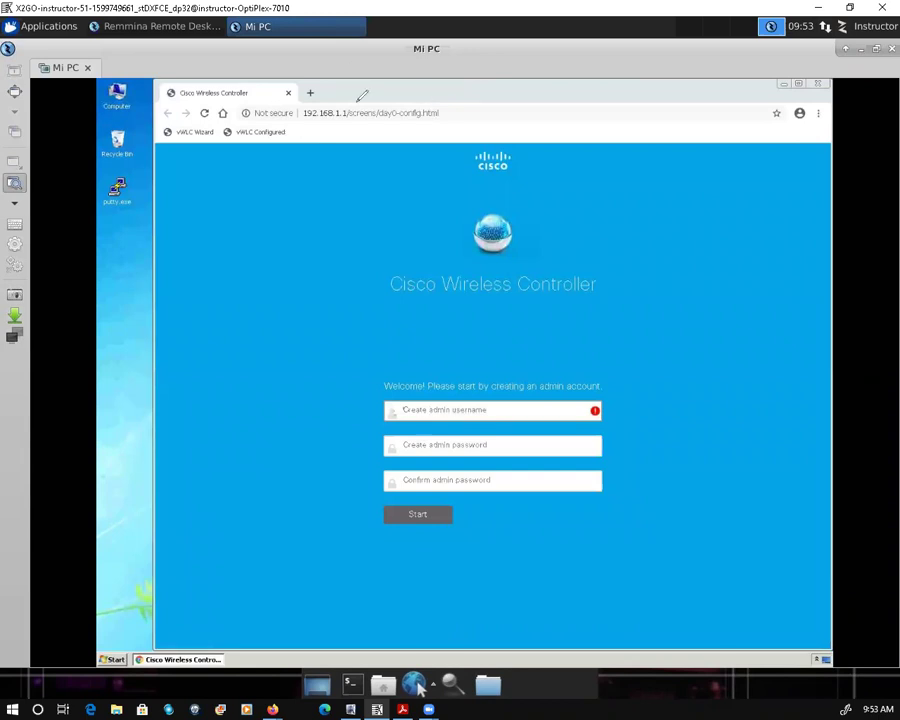
pyautogui.moveTo(352, 97)
pyautogui.mouseDown()
pyautogui.moveTo(305, 93)
pyautogui.moveTo(310, 130)
pyautogui.moveTo(348, 127)
pyautogui.moveTo(352, 96)
pyautogui.mouseUp()
pyautogui.write('d')
pyautogui.write('o')
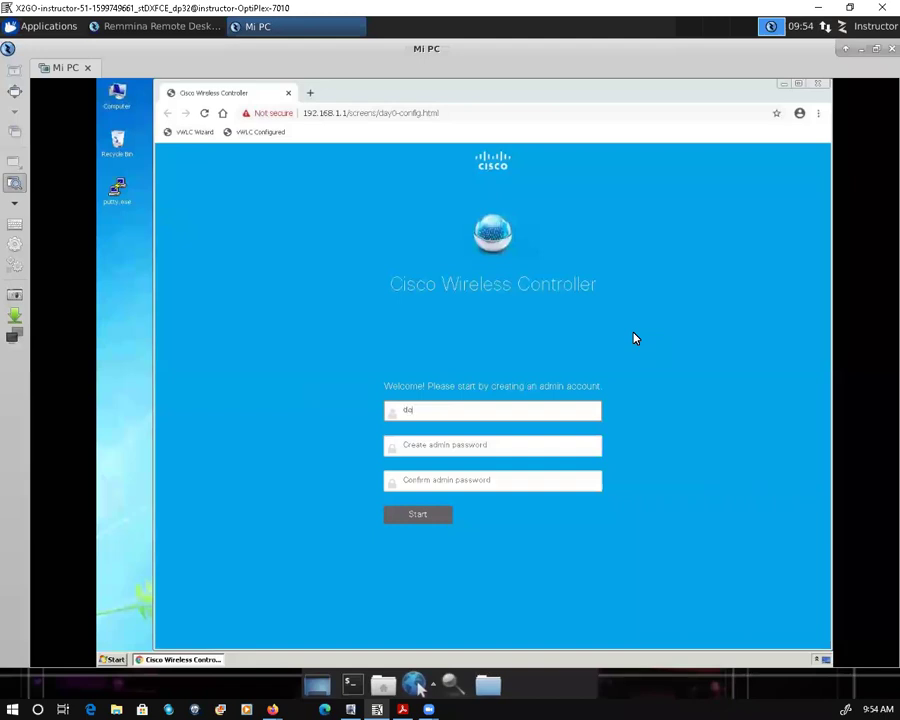
pyautogui.write('loudadmin')
pyautogui.press('Tab')
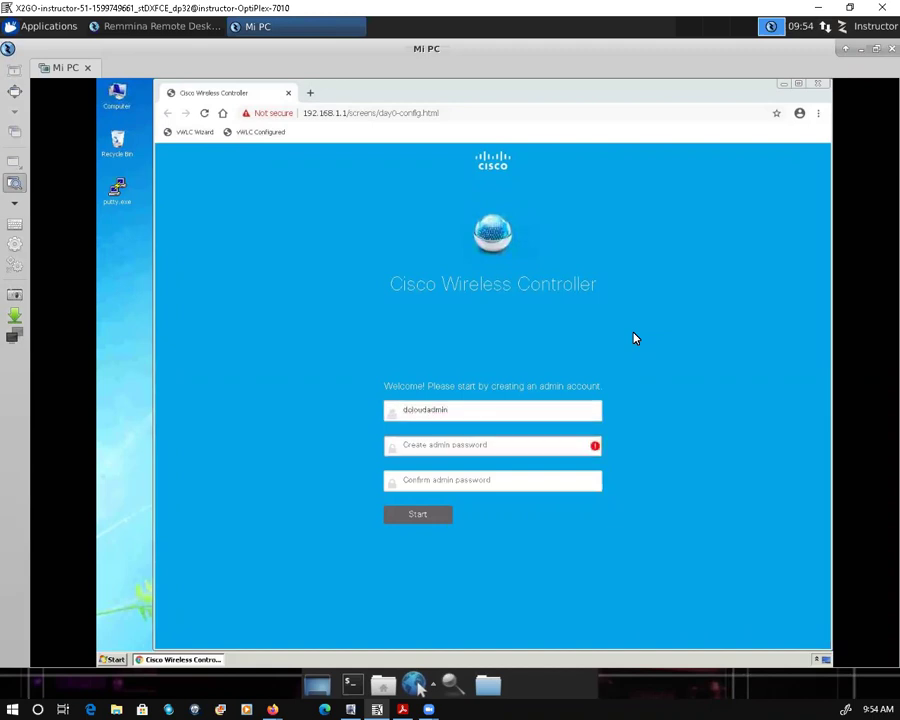
pyautogui.write('C1sco1234')
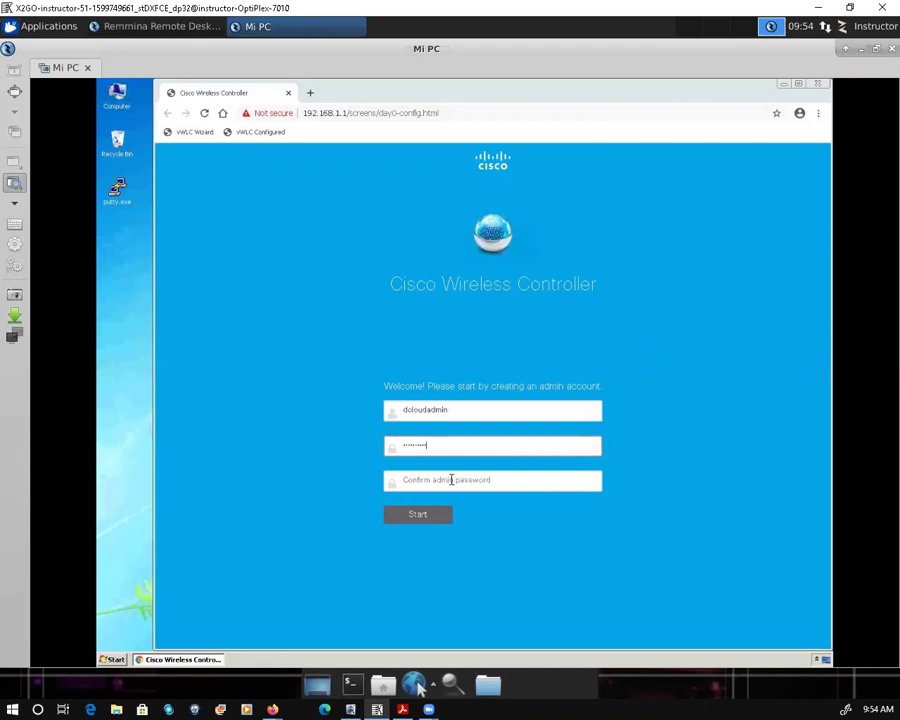
pyautogui.click(448, 482)
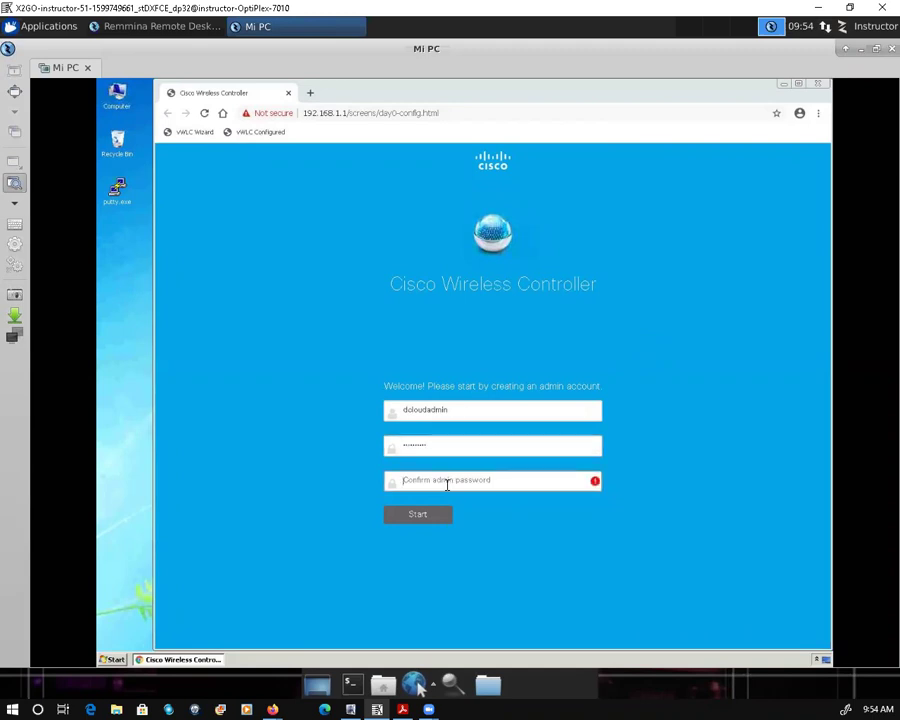
pyautogui.write('c1sco12345')
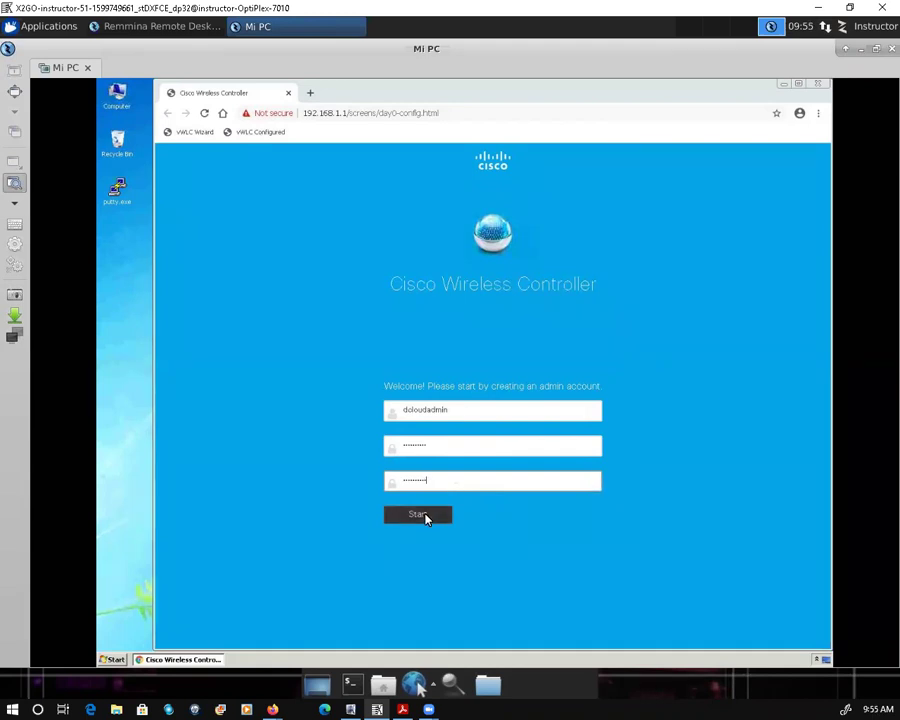
pyautogui.click(418, 515)
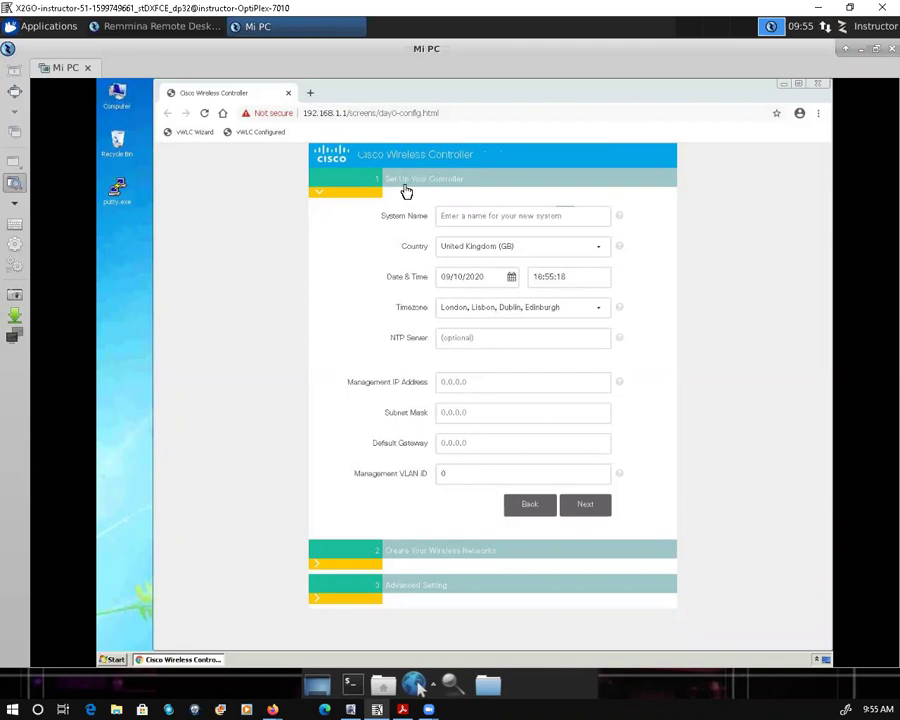
# Step: Enter System Name vwlc01 and choose United States (US) from the Country list
pyautogui.click(396, 220)
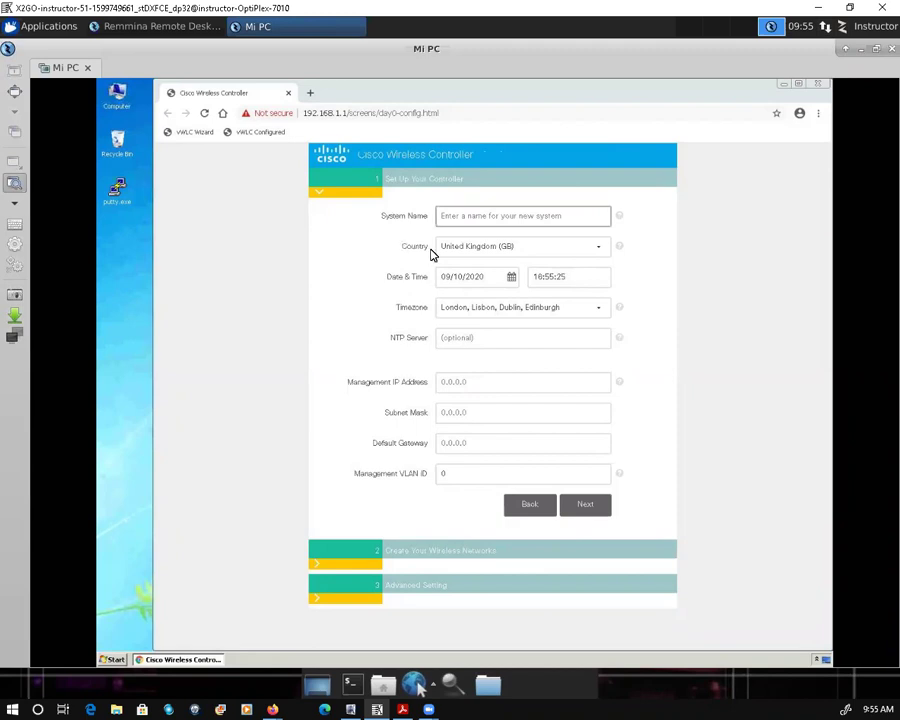
pyautogui.press('Tab')
pyautogui.press('Tab')
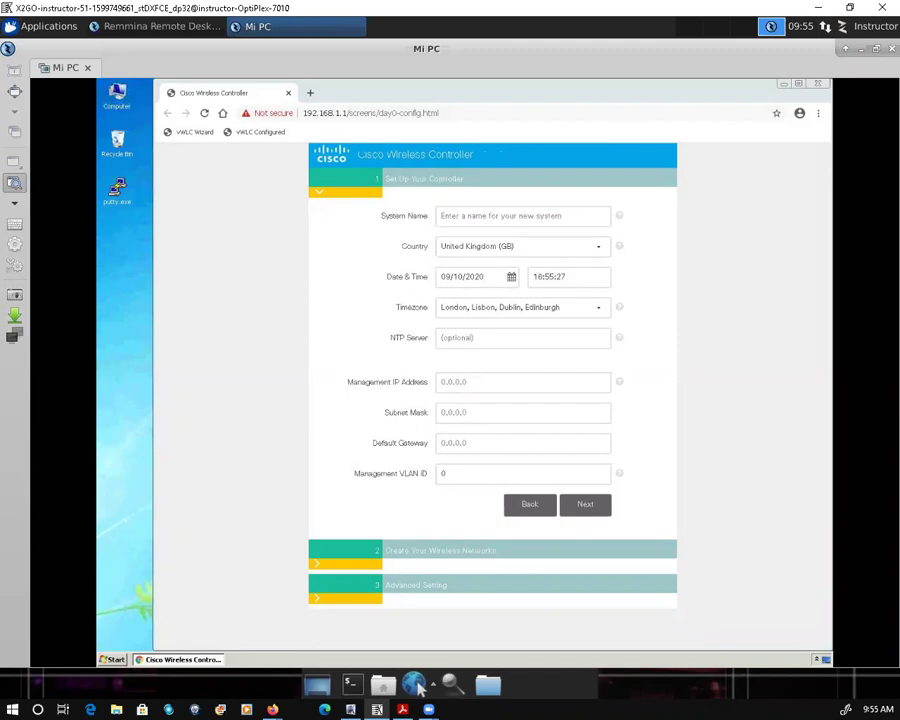
pyautogui.click(466, 219)
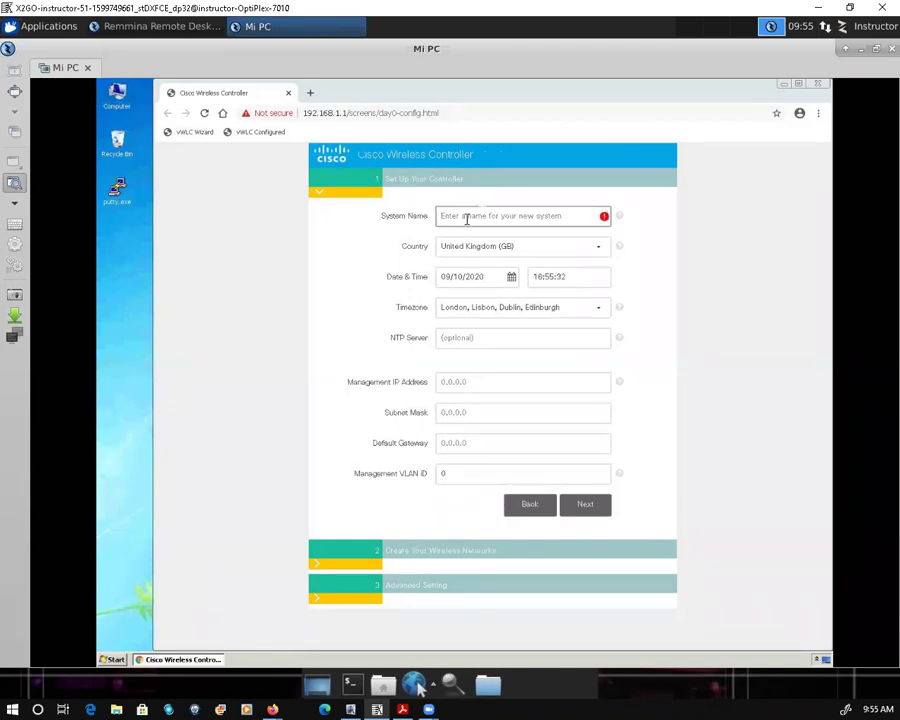
pyautogui.write('vw')
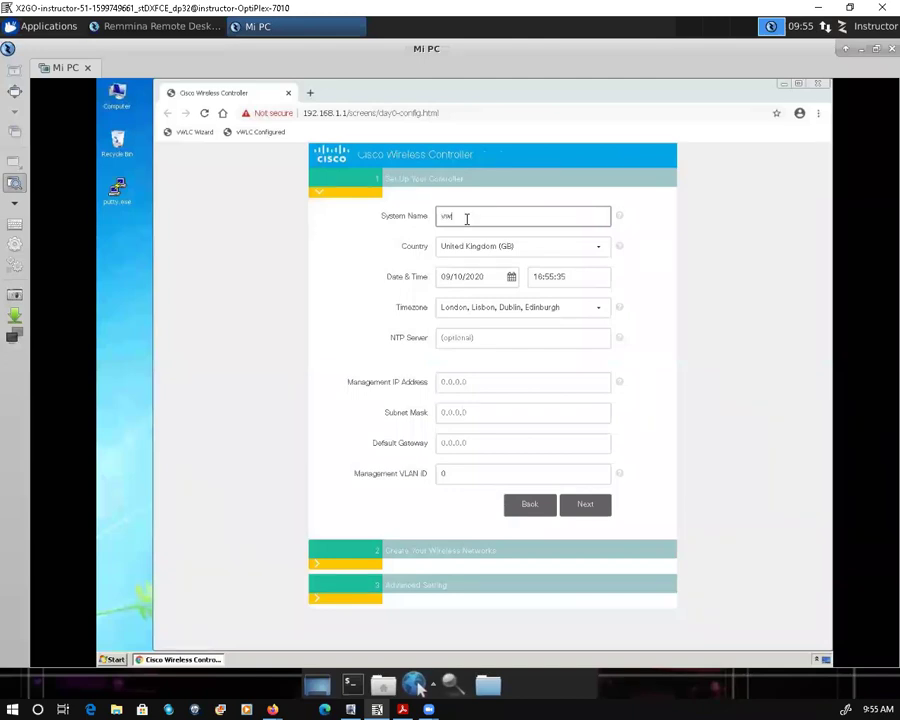
pyautogui.write('lc01')
pyautogui.click(604, 248)
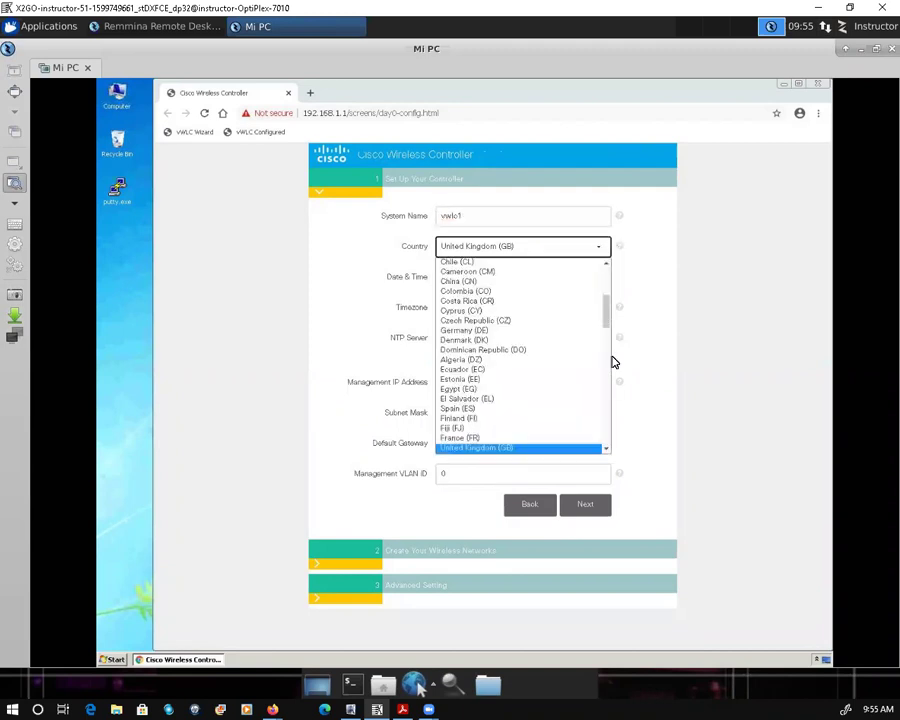
pyautogui.write('cy')
pyautogui.click(605, 440)
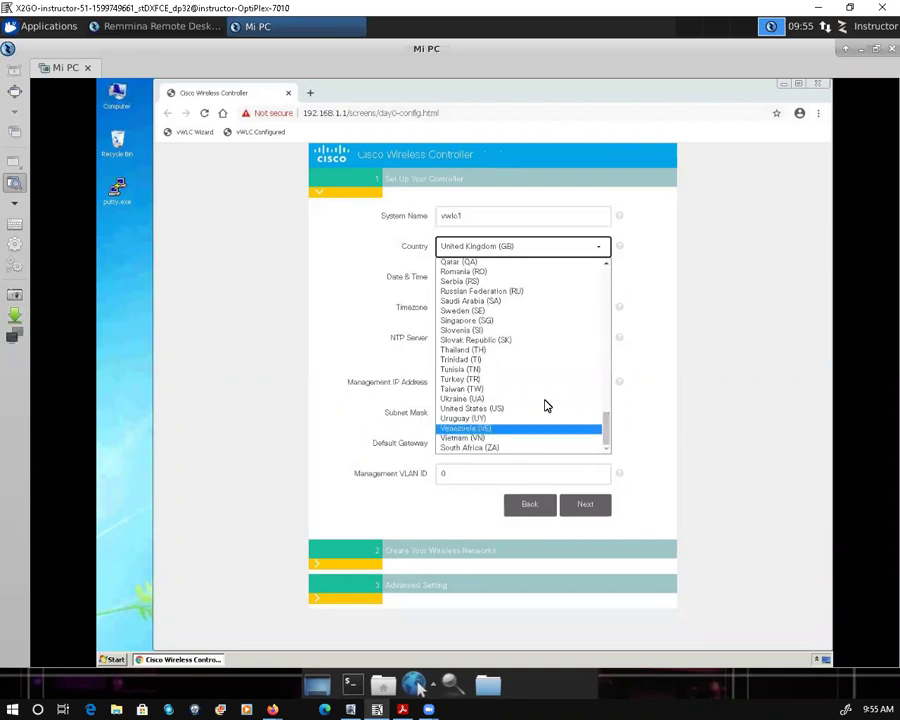
pyautogui.click(479, 414)
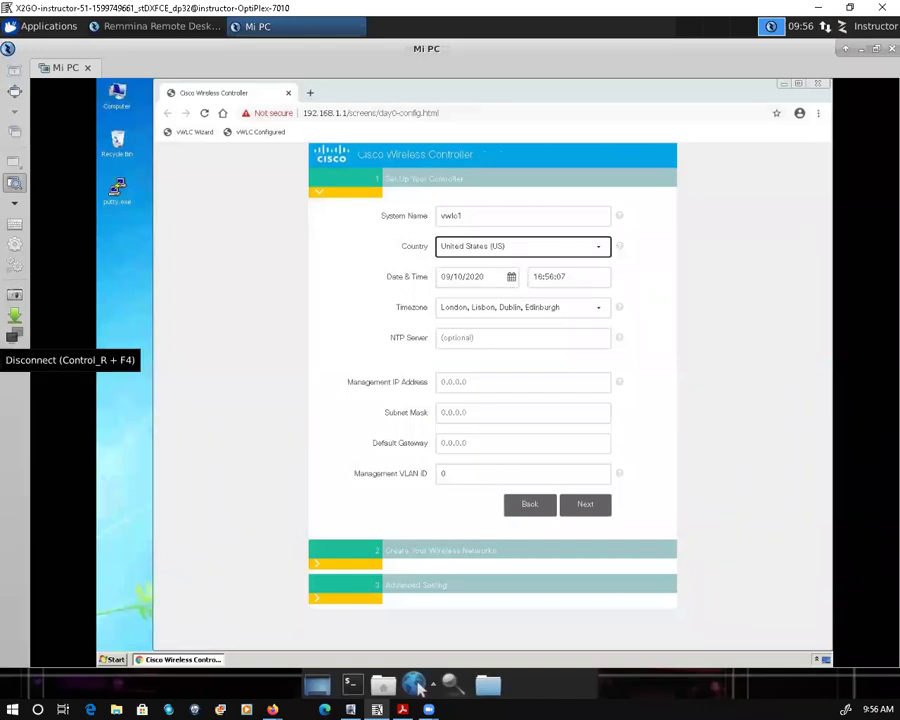
# Step: Enter NTP server 198.18.128.1 and management IP address 198.19.11.10
pyautogui.click(481, 337)
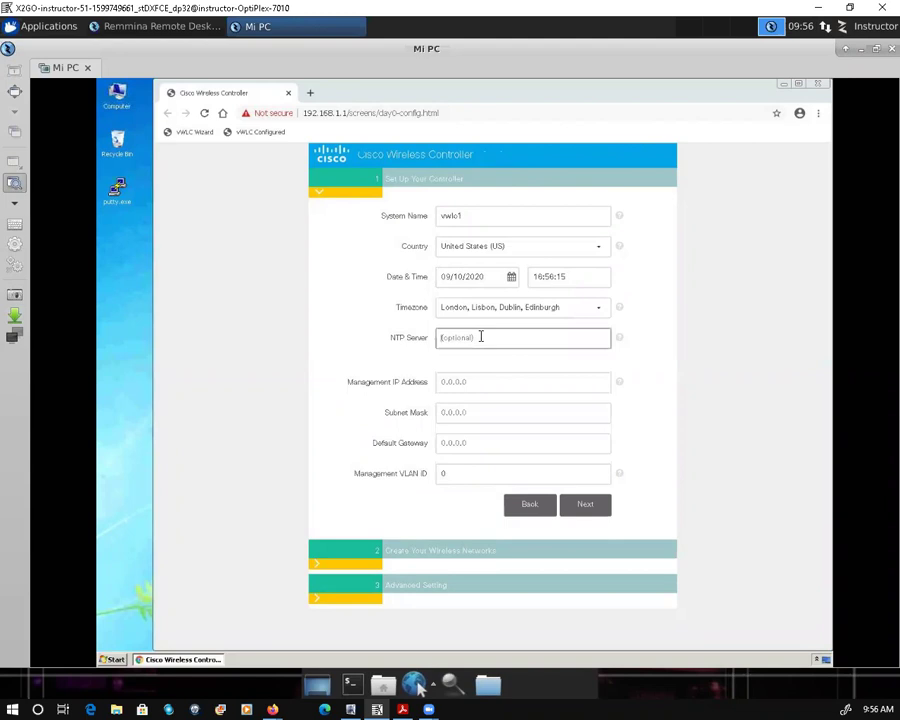
pyautogui.write('198.18.128.1')
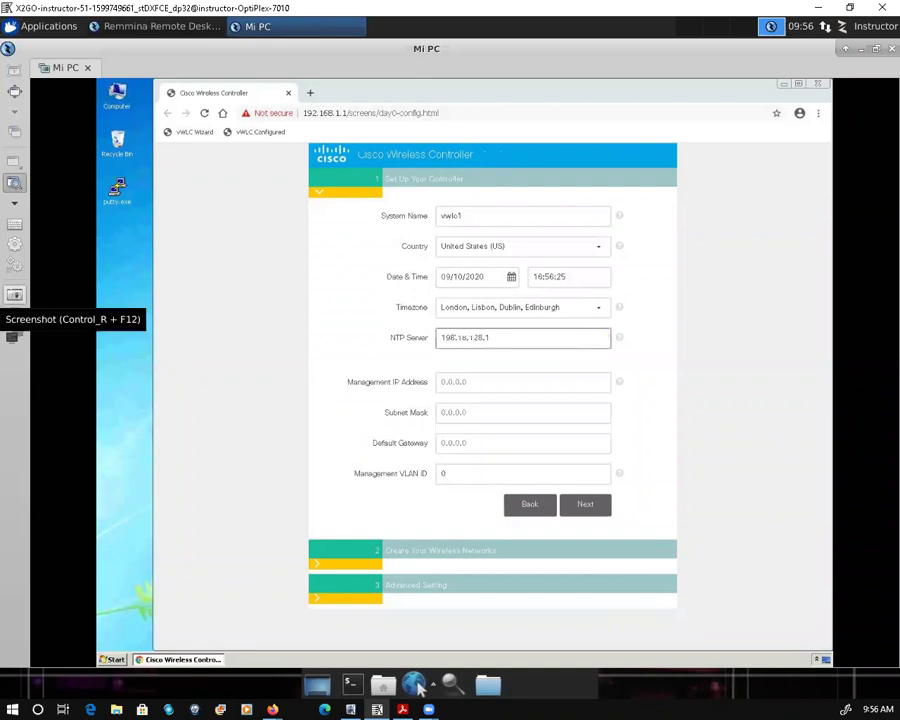
pyautogui.click(476, 380)
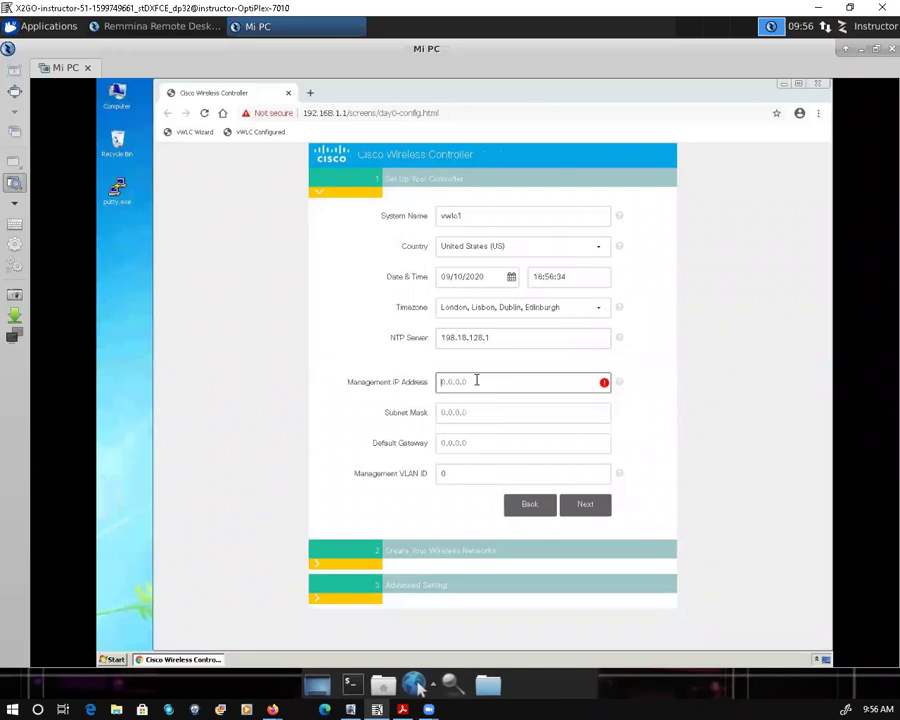
pyautogui.write('198.19.11.10')
# Step: Enter subnet mask 555.255.255.0 and default gateway 198.19.11.1, then continue to wireless networks
pyautogui.click(483, 413)
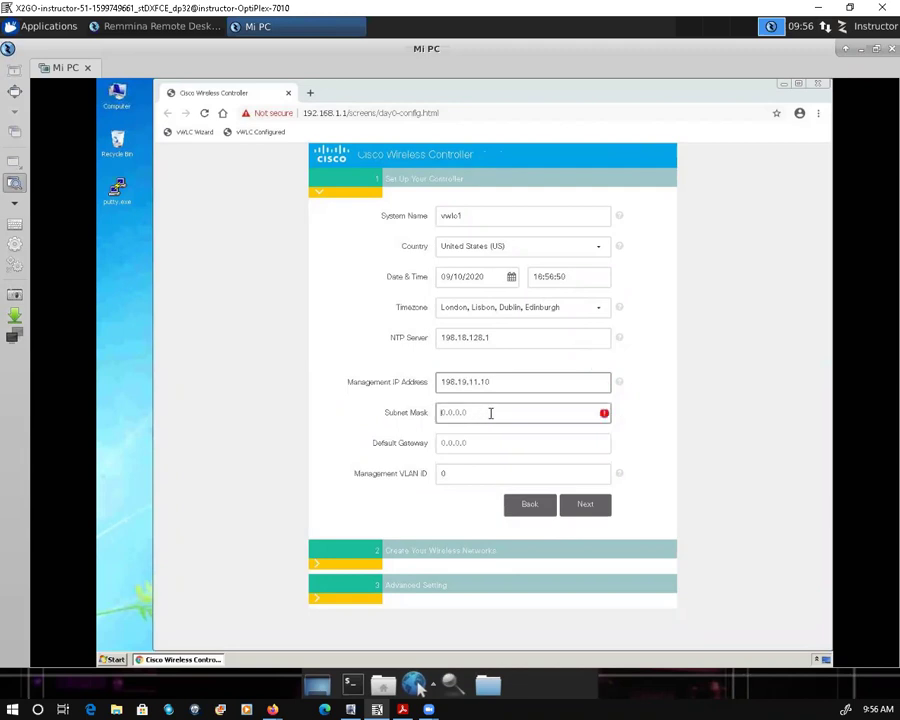
pyautogui.write('555.25')
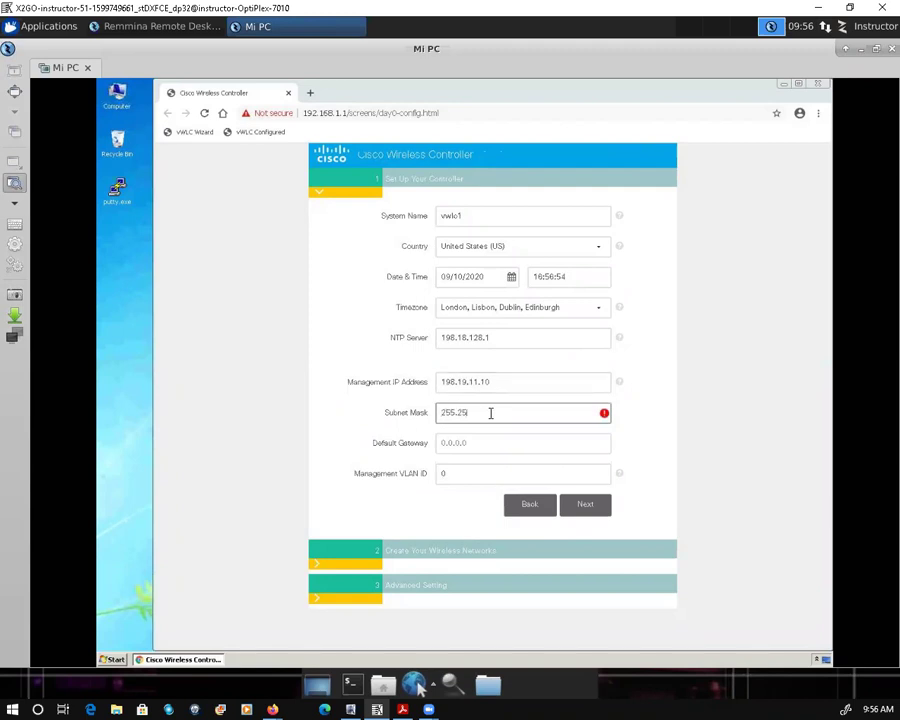
pyautogui.write('5.255.0')
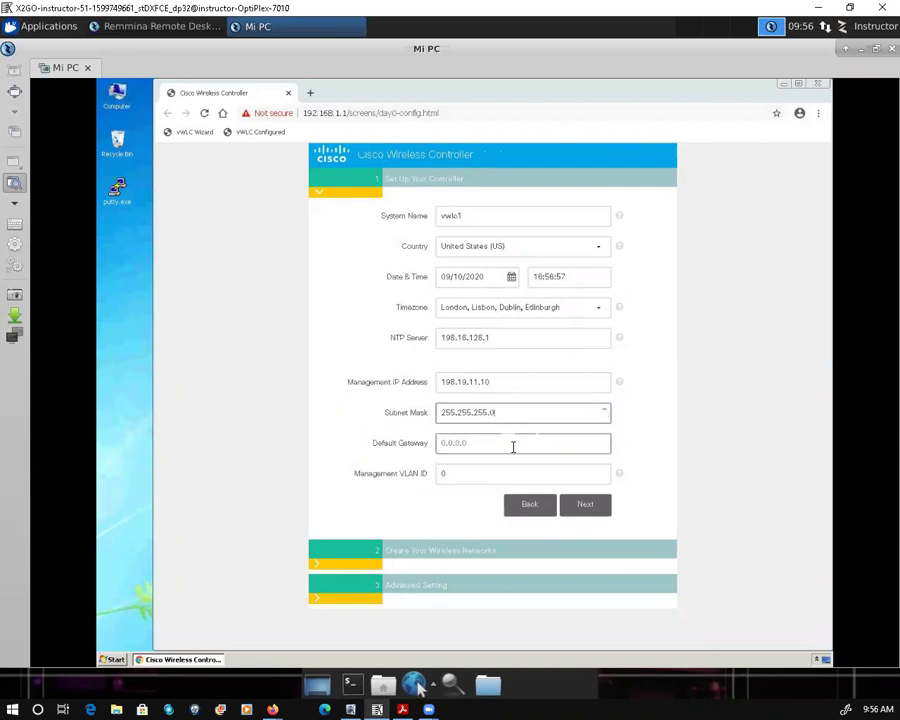
pyautogui.click(485, 441)
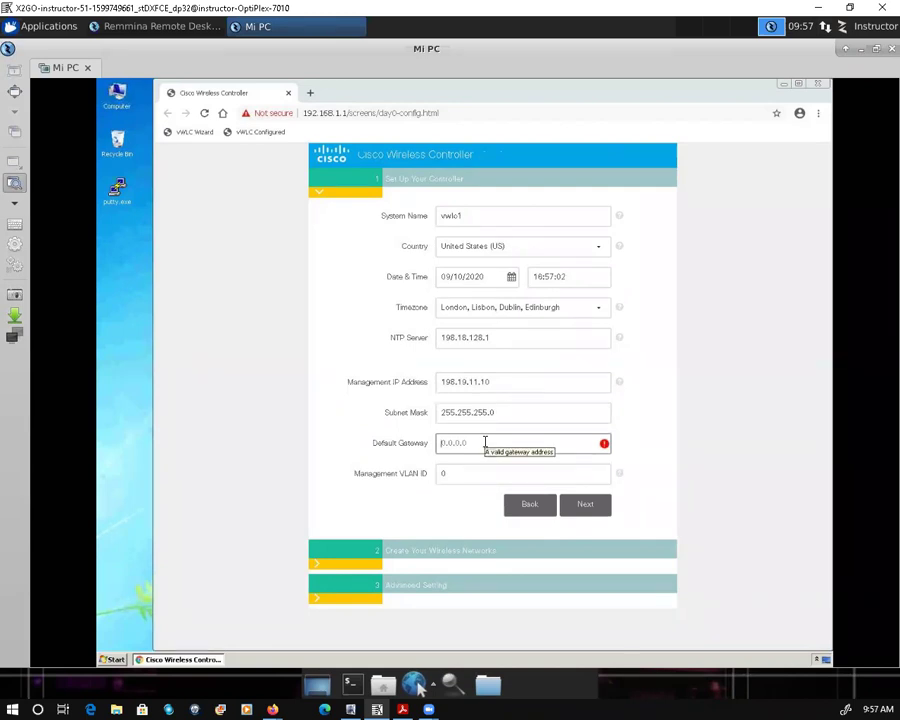
pyautogui.write('198')
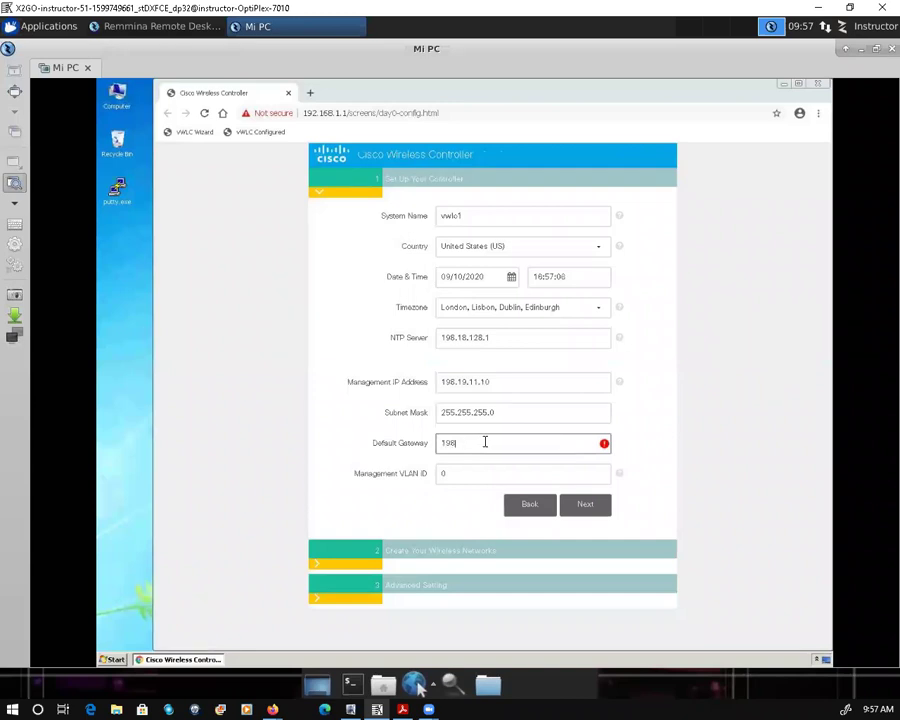
pyautogui.write('.19.11.1')
pyautogui.click(586, 505)
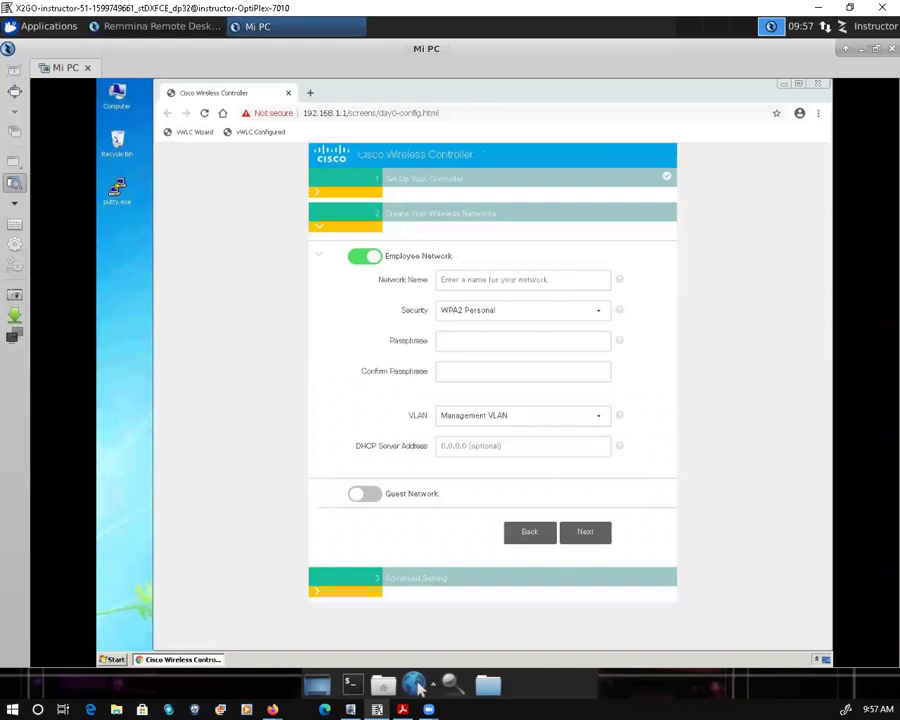
# Step: Put the cursor in the Employee Network's Network Name field
pyautogui.click(489, 279)
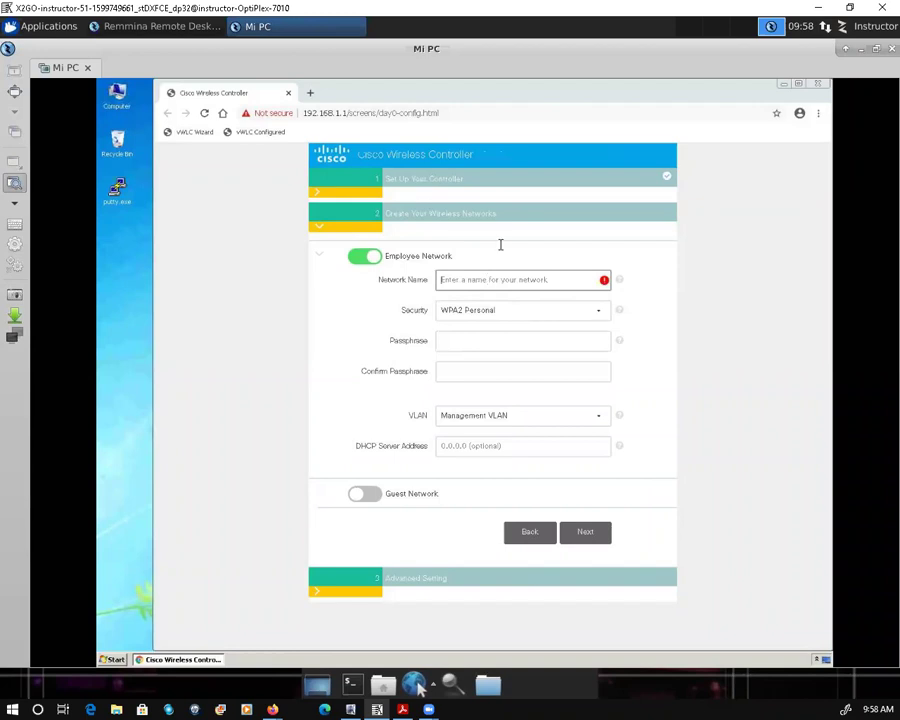
# Step: Type dcloud-demo as the employee Network Name, correcting typos along the way
pyautogui.click(539, 279)
pyautogui.write('ddc')
pyautogui.write('loud/demo')
pyautogui.press('BackSpace')
pyautogui.press('BackSpace')
pyautogui.press('BackSpace')
pyautogui.press('BackSpace')
pyautogui.press('BackSpace')
pyautogui.write('7')
pyautogui.press('BackSpace')
pyautogui.write('/')
pyautogui.press('BackSpace')
pyautogui.write('/')
pyautogui.press('BackSpace')
pyautogui.write('7')
pyautogui.press('BackSpace')
pyautogui.write('?')
pyautogui.press('BackSpace')
pyautogui.write('1')
pyautogui.press('BackSpace')
pyautogui.write('-demo')
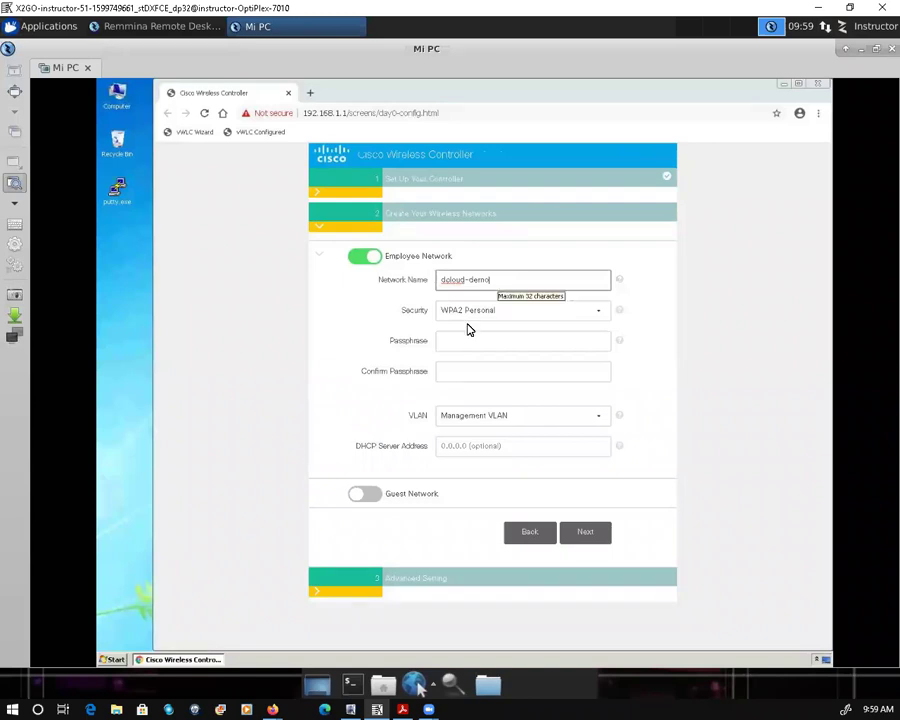
pyautogui.press('Tab')
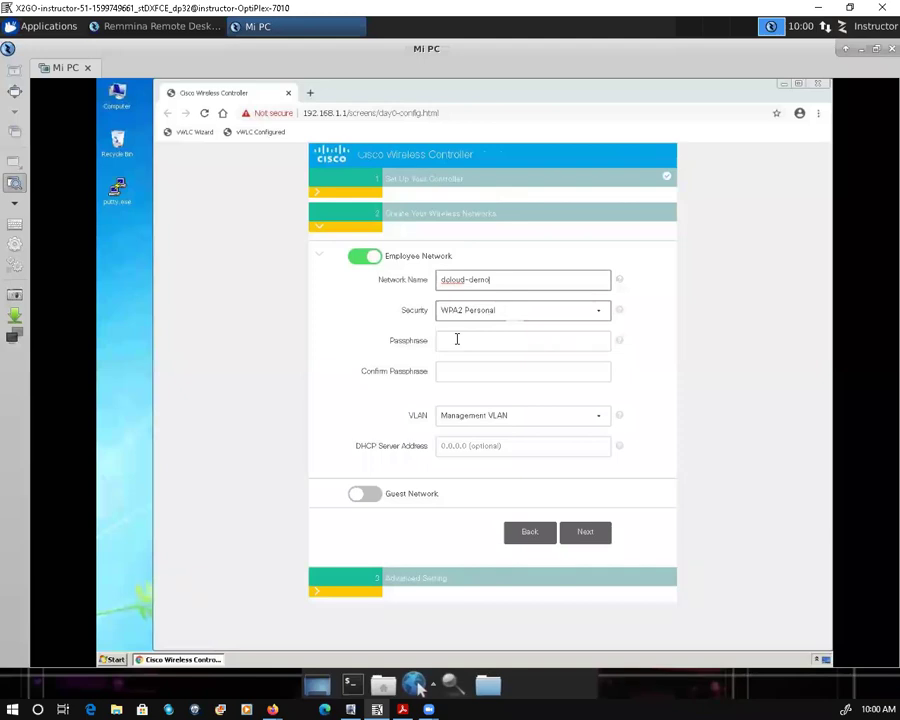
# Step: Enter the employee network passphrase and re-enter it in Confirm Passphrase
pyautogui.click(457, 340)
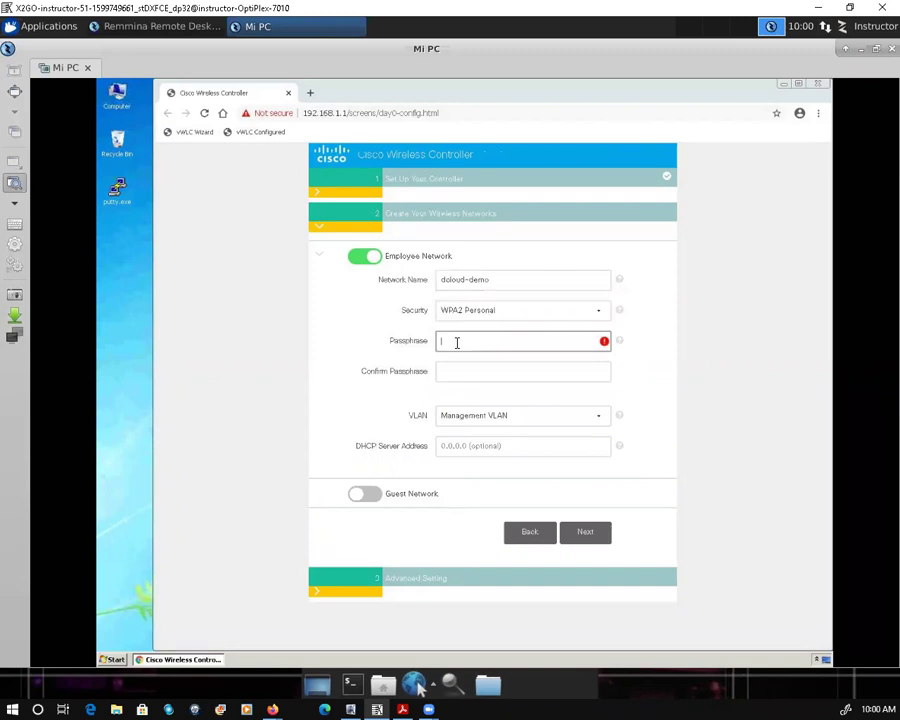
pyautogui.write('***********')
pyautogui.click(461, 373)
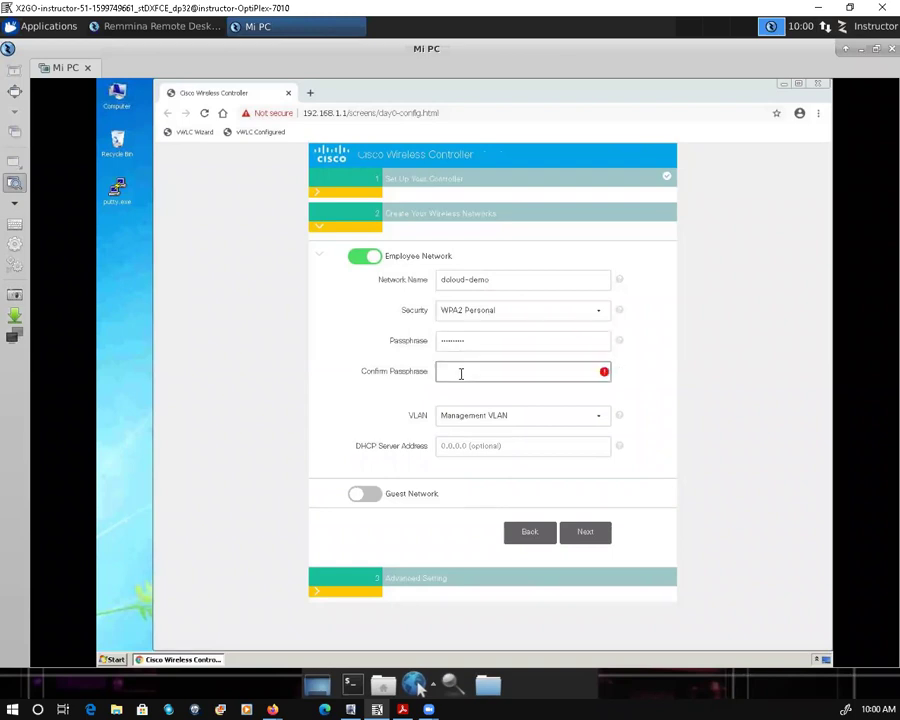
pyautogui.write('*********')
# Step: Continue to the Advanced Setting step and switch RF Parameter Optimization on
pyautogui.click(586, 535)
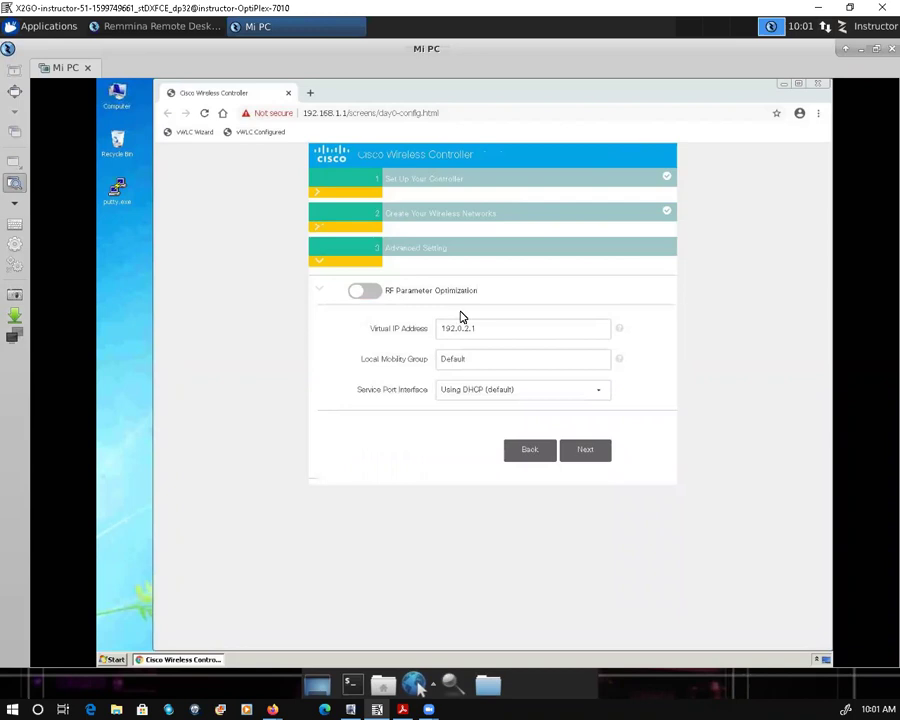
pyautogui.click(372, 292)
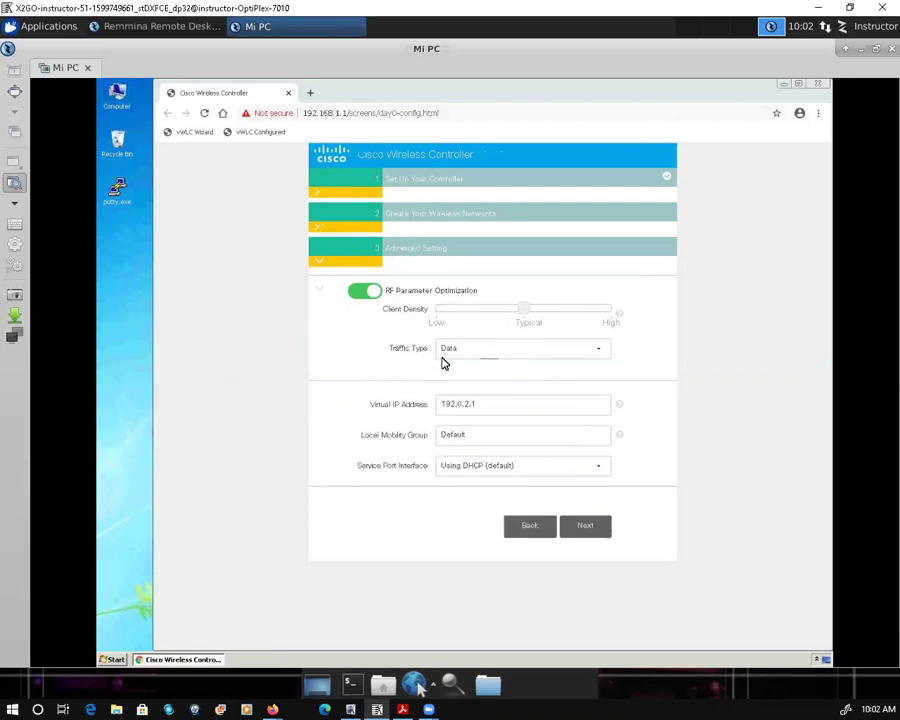
pyautogui.click(599, 353)
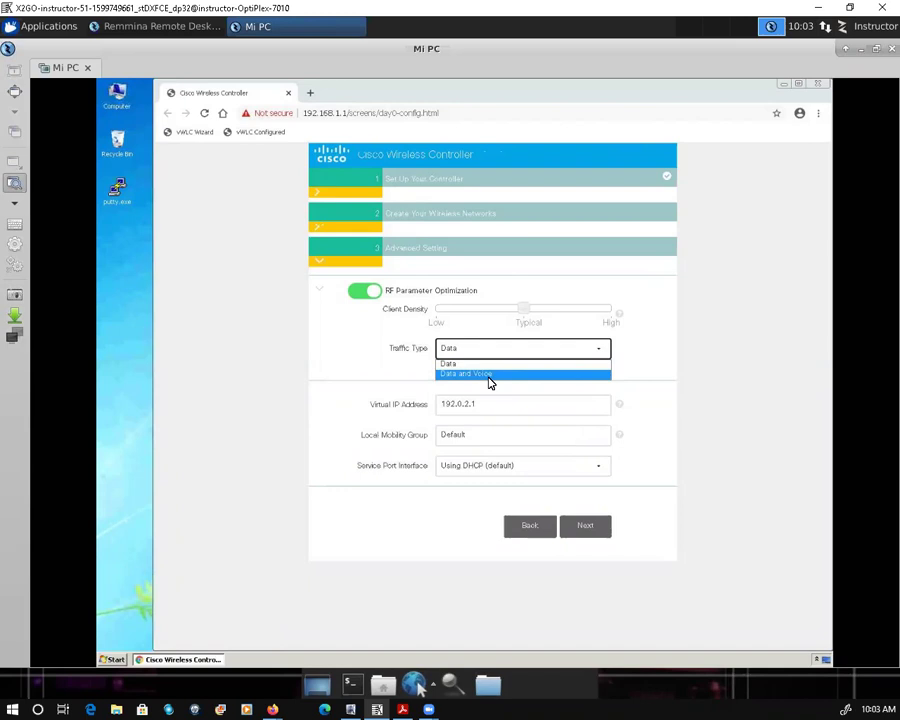
pyautogui.click(283, 359)
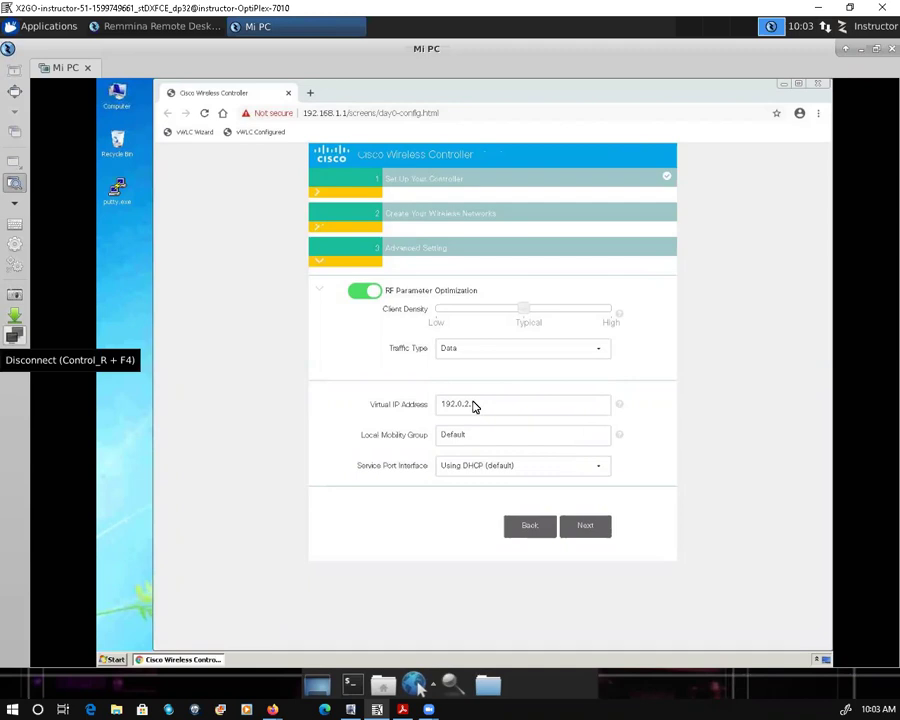
# Step: Replace Virtual IP Address 192.0.2.1 with 1.1.1.1 and continue to the confirmation summary
pyautogui.click(437, 405)
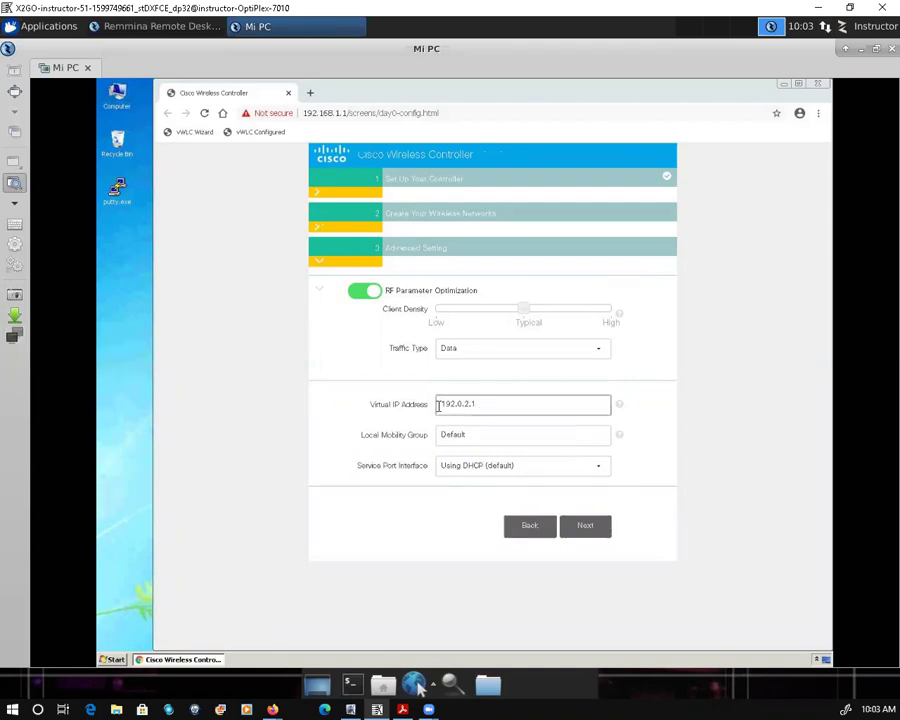
pyautogui.hotkey('ctrl', 'a')
pyautogui.write('1.1.1.1')
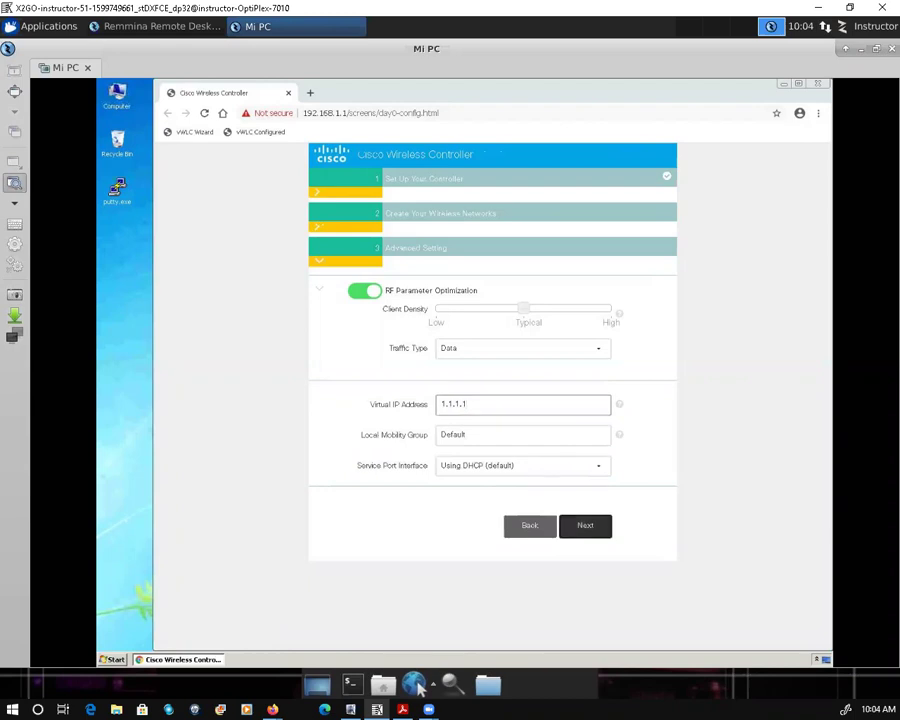
pyautogui.click(585, 525)
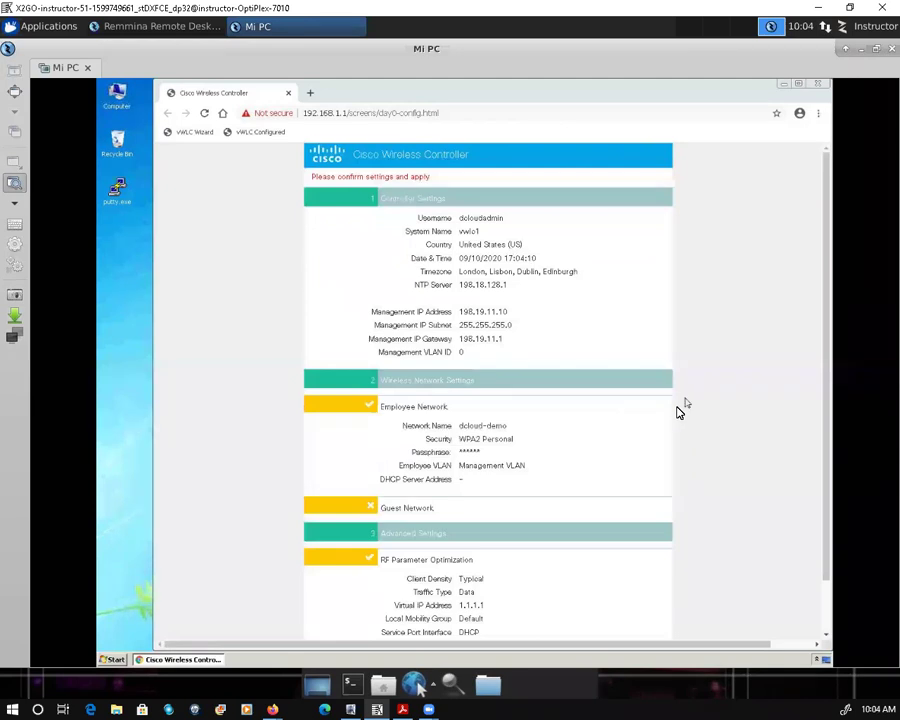
# Step: Apply the confirmed wizard settings and accept the reboot warning
pyautogui.scroll(-2, 703, 501)
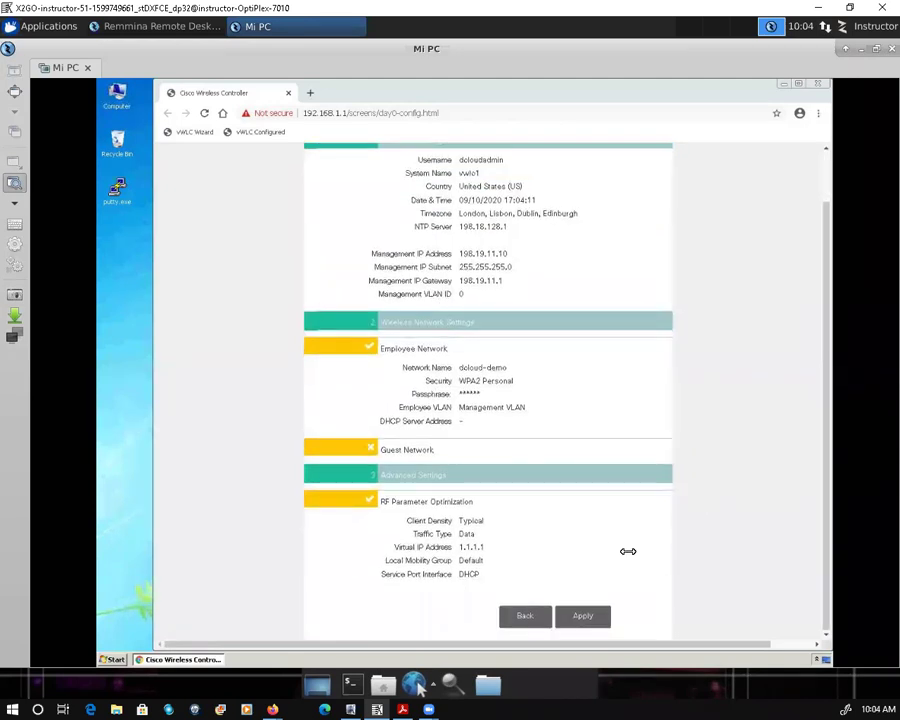
pyautogui.click(584, 619)
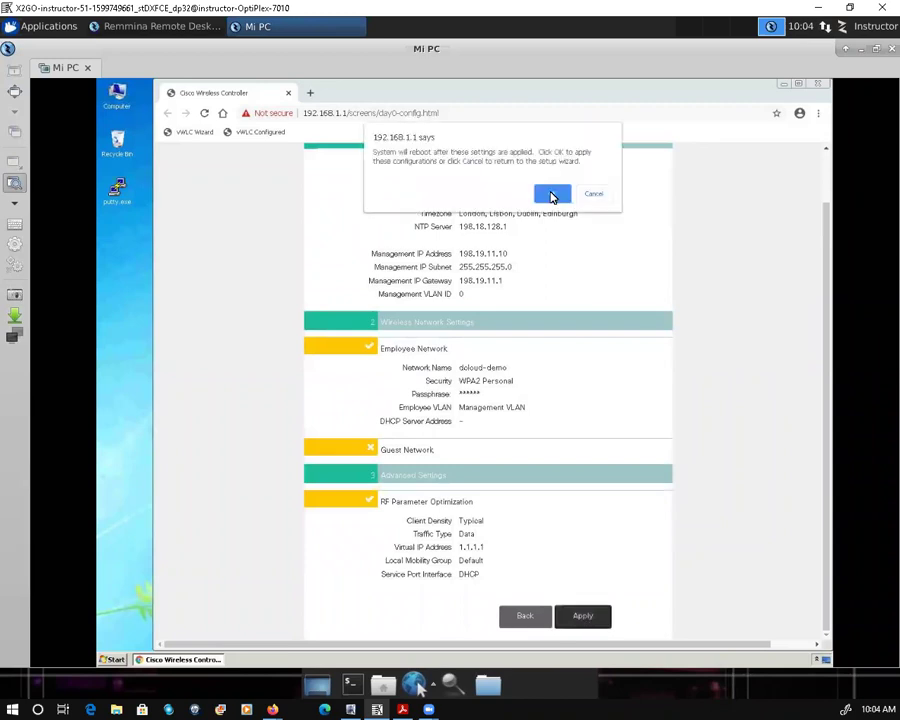
pyautogui.click(552, 195)
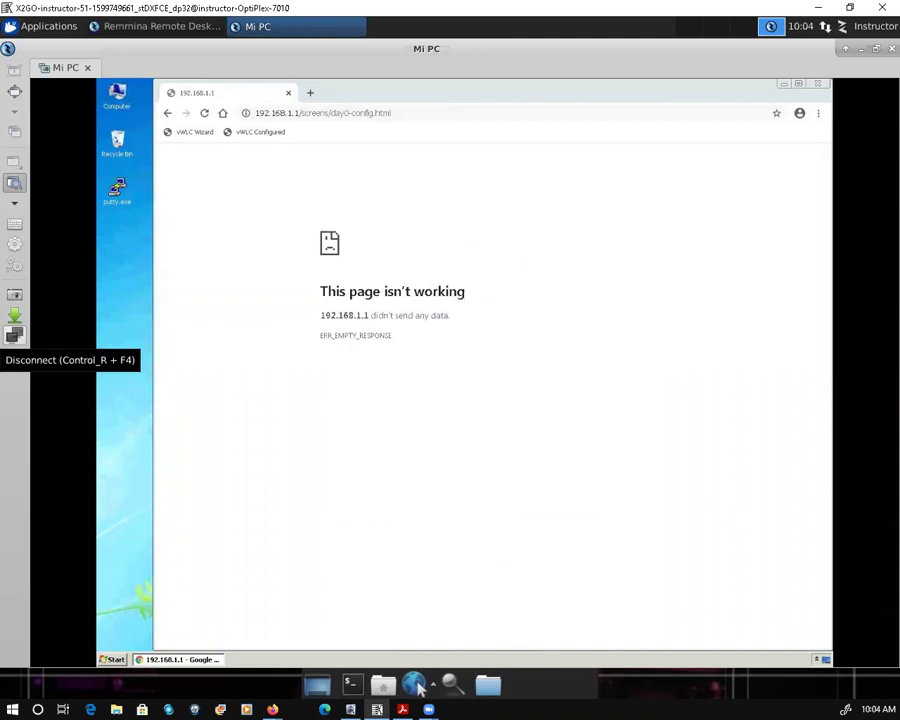
# Step: In a new tab, load the 'vWLC Configured' address 198.19.11.10, which times out
pyautogui.click(310, 96)
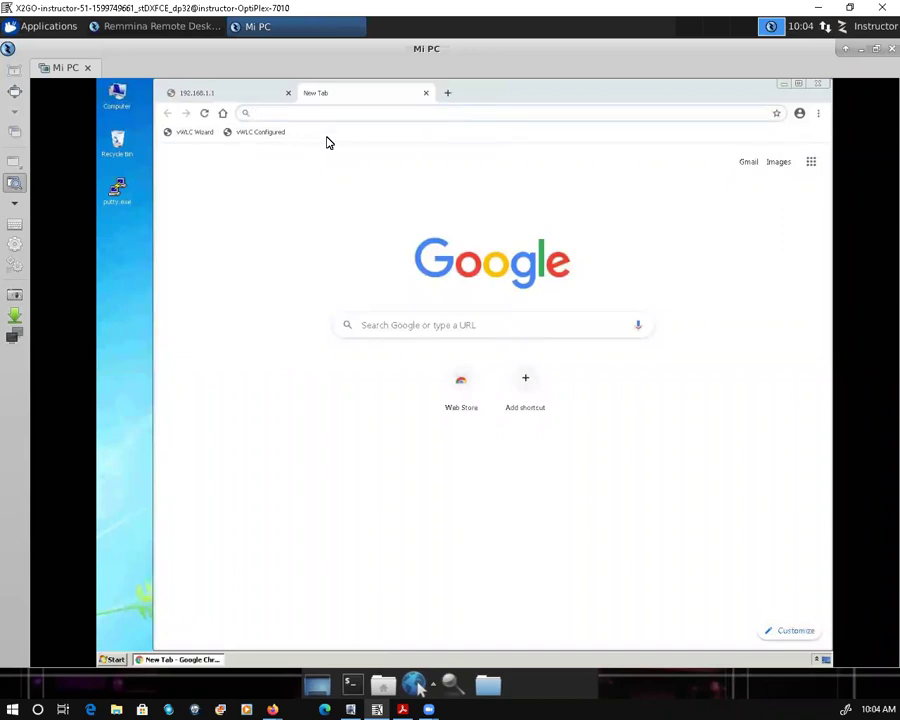
pyautogui.write('ht')
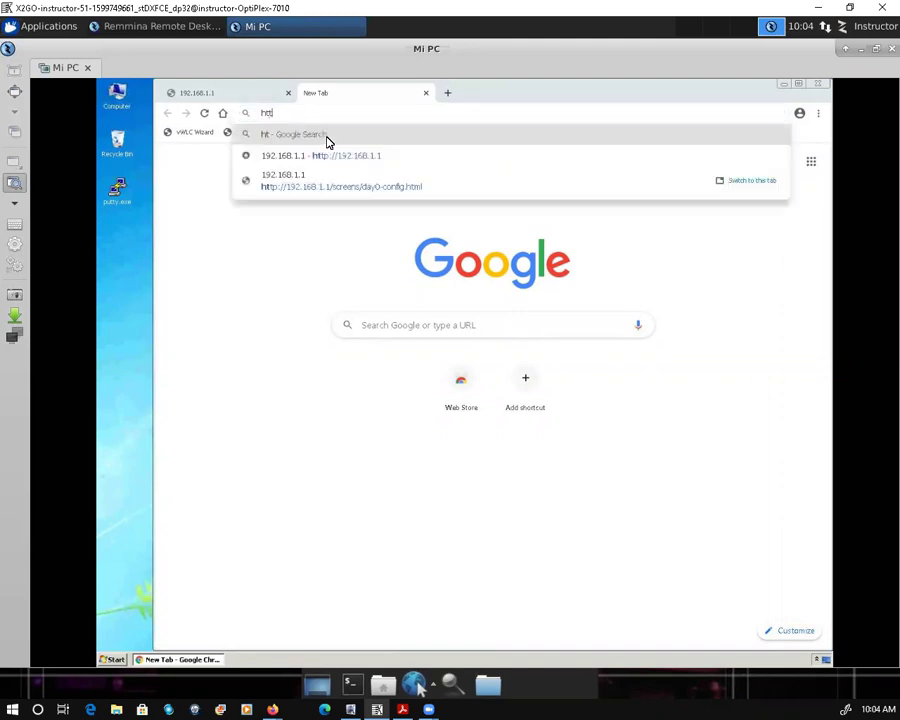
pyautogui.write('tps')
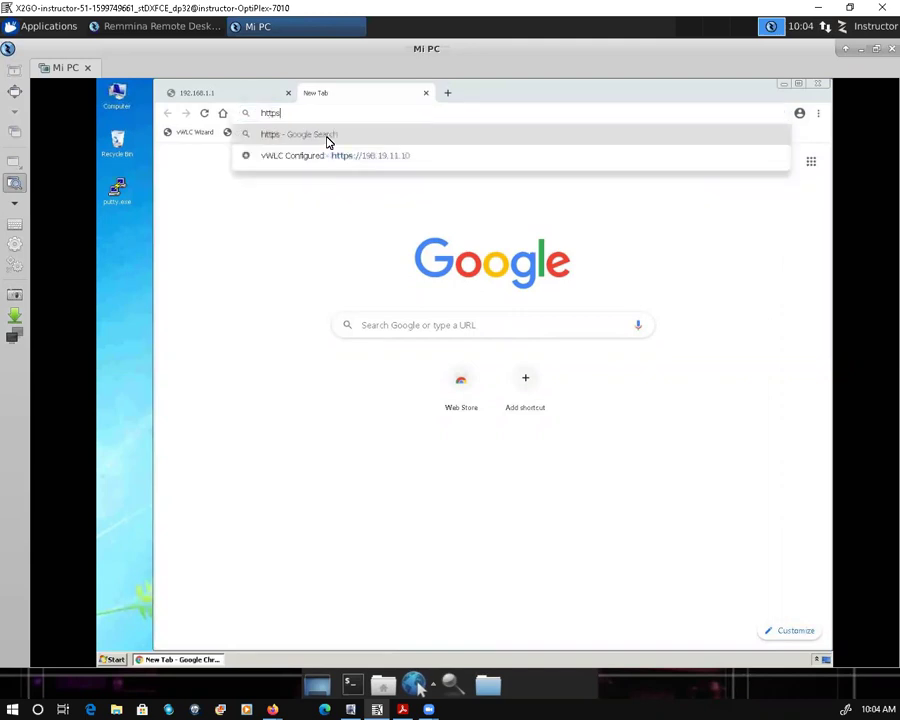
pyautogui.write('>77')
pyautogui.press('BackSpace')
pyautogui.press('BackSpace')
pyautogui.press('BackSpace')
pyautogui.write('://')
pyautogui.press('BackSpace')
pyautogui.press('BackSpace')
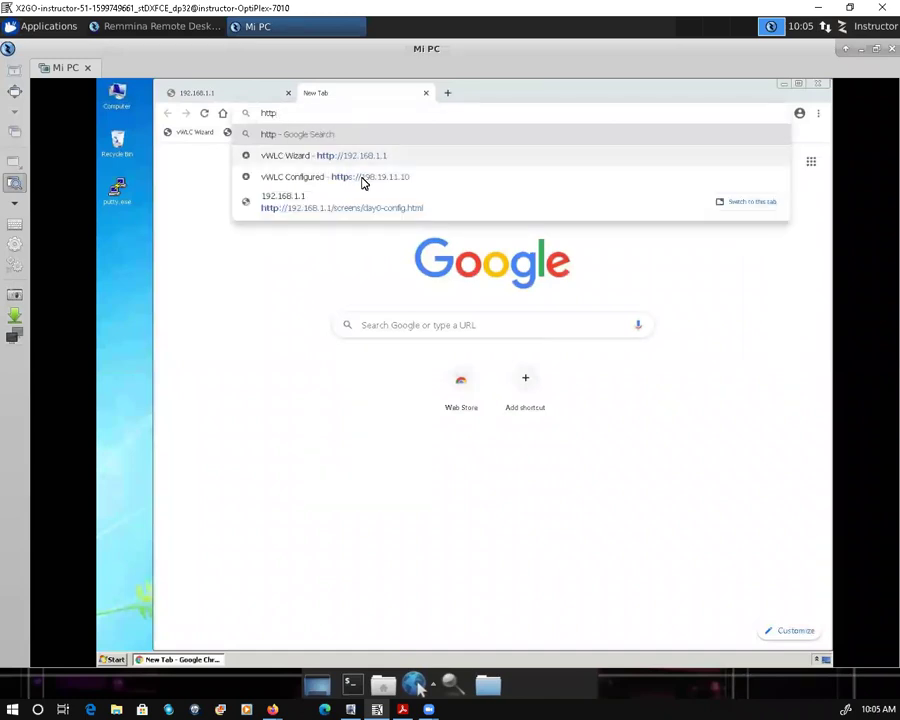
pyautogui.click(346, 175)
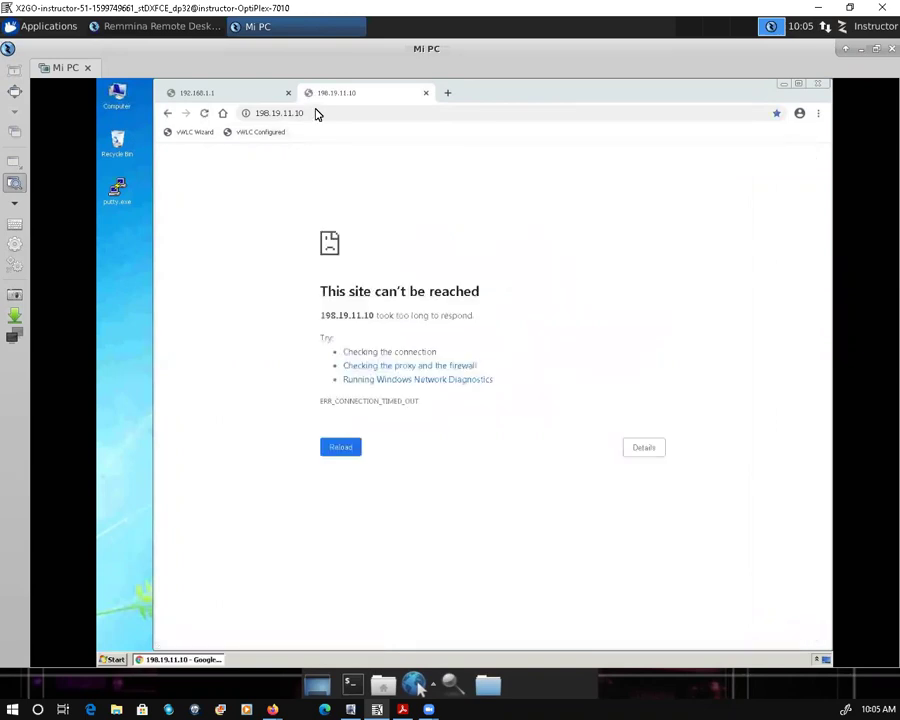
pyautogui.click(316, 112)
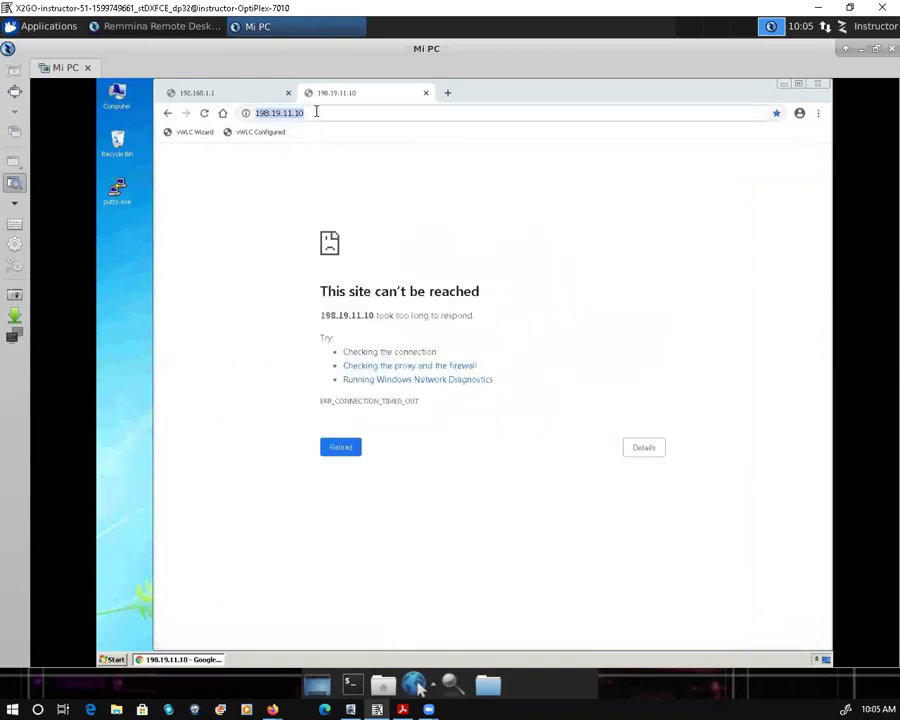
pyautogui.press('Return')
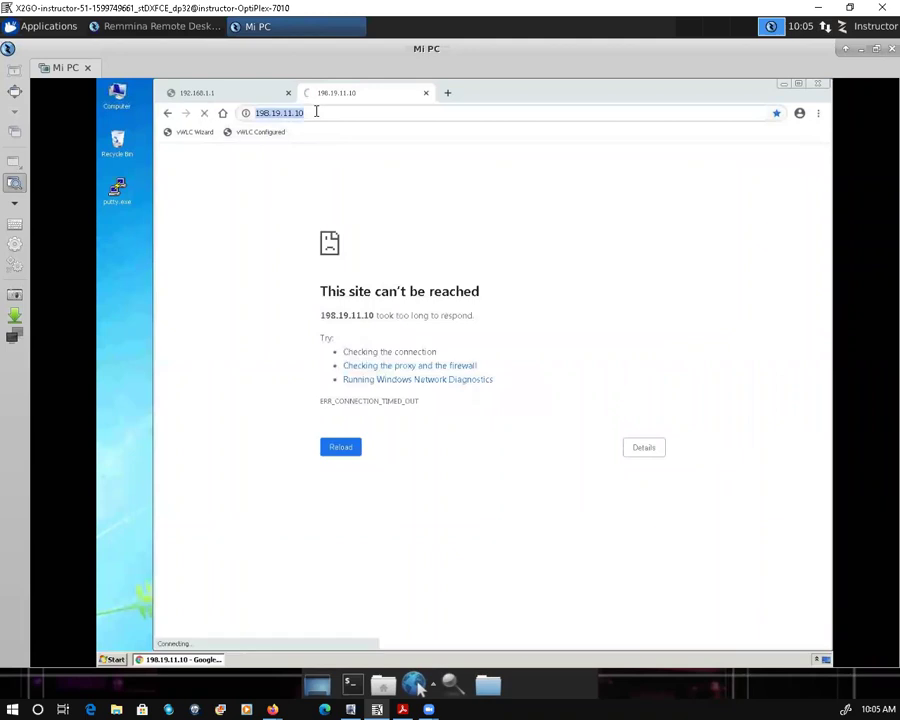
pyautogui.click(316, 112)
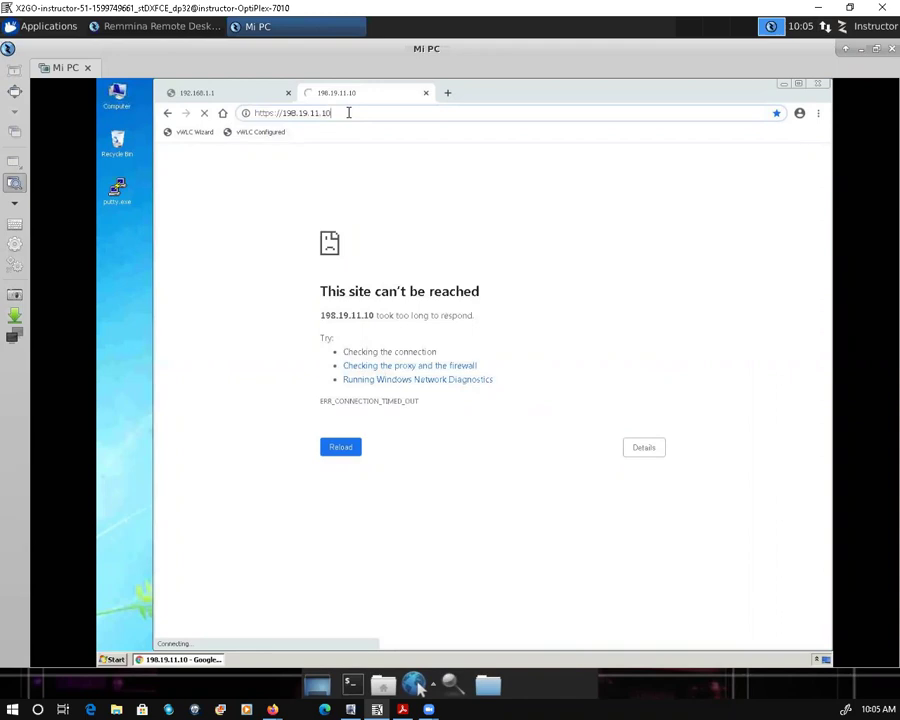
pyautogui.press('Return')
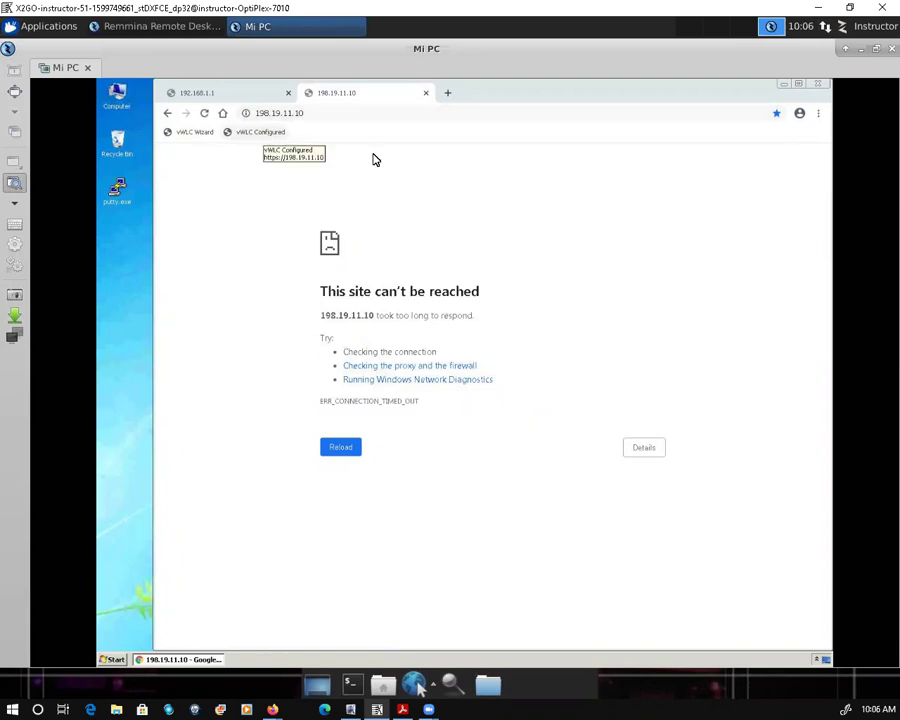
pyautogui.click(340, 112)
pyautogui.press('Return')
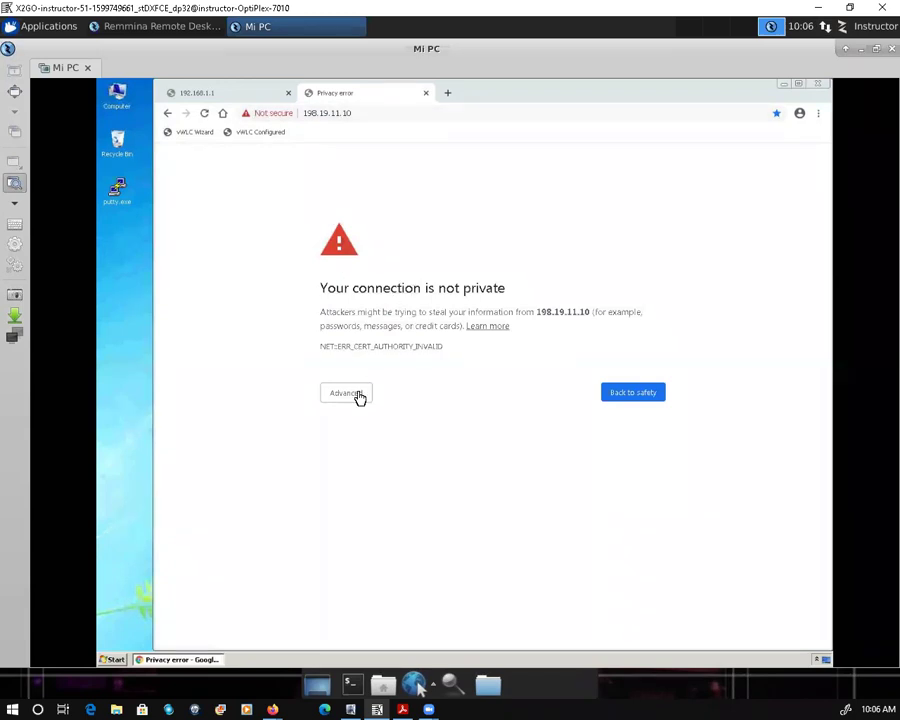
# Step: Bypass the certificate warning via Advanced and proceed to 198.19.11.10 (unsafe)
pyautogui.click(412, 391)
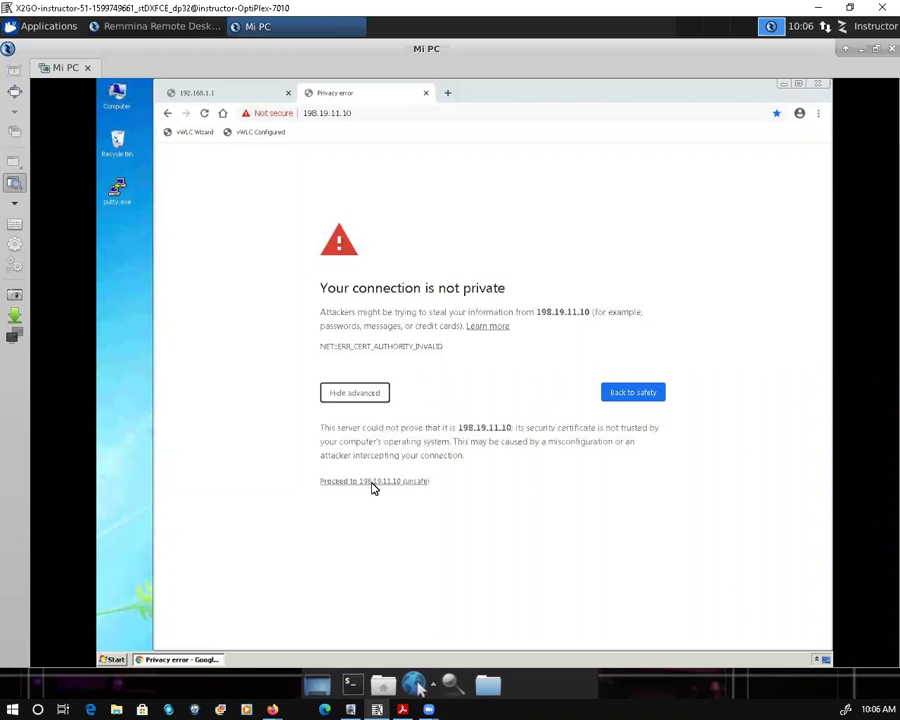
pyautogui.click(375, 486)
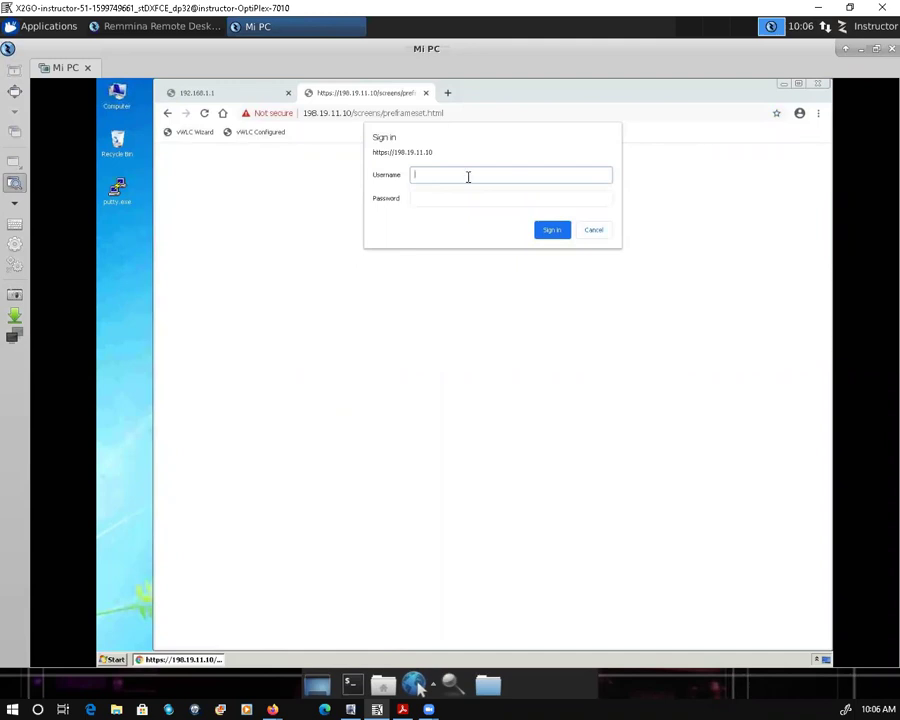
# Step: Sign in to the controller with the admin username and its password
pyautogui.write('dcloudadmin')
pyautogui.press('Tab')
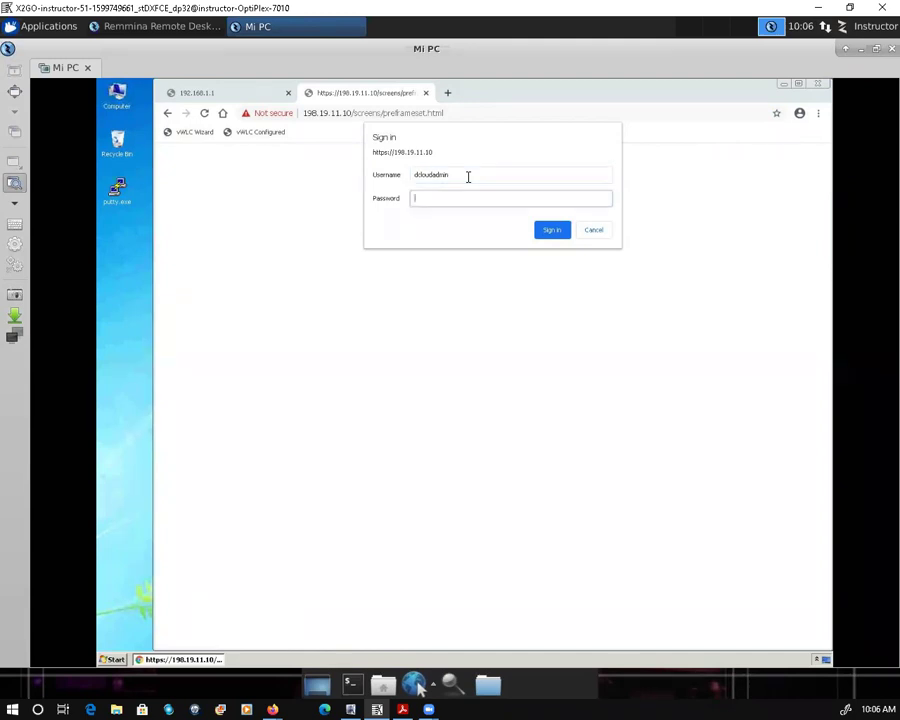
pyautogui.write('C1sco1')
pyautogui.click(551, 231)
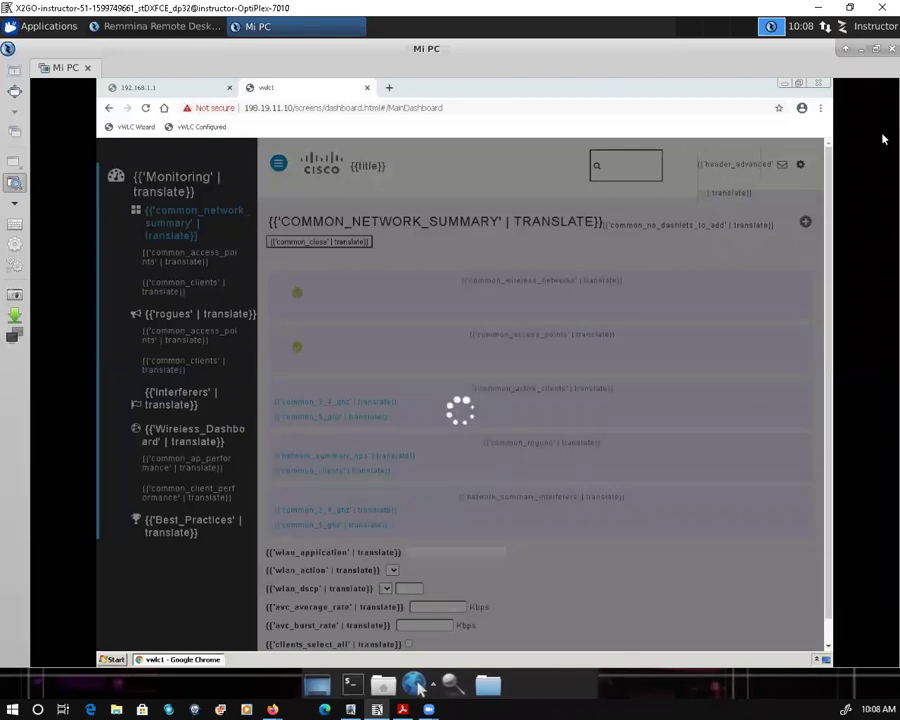
# Step: Minimize the Chrome window so the WKST1 Windows 7 desktop shows
pyautogui.click(784, 86)
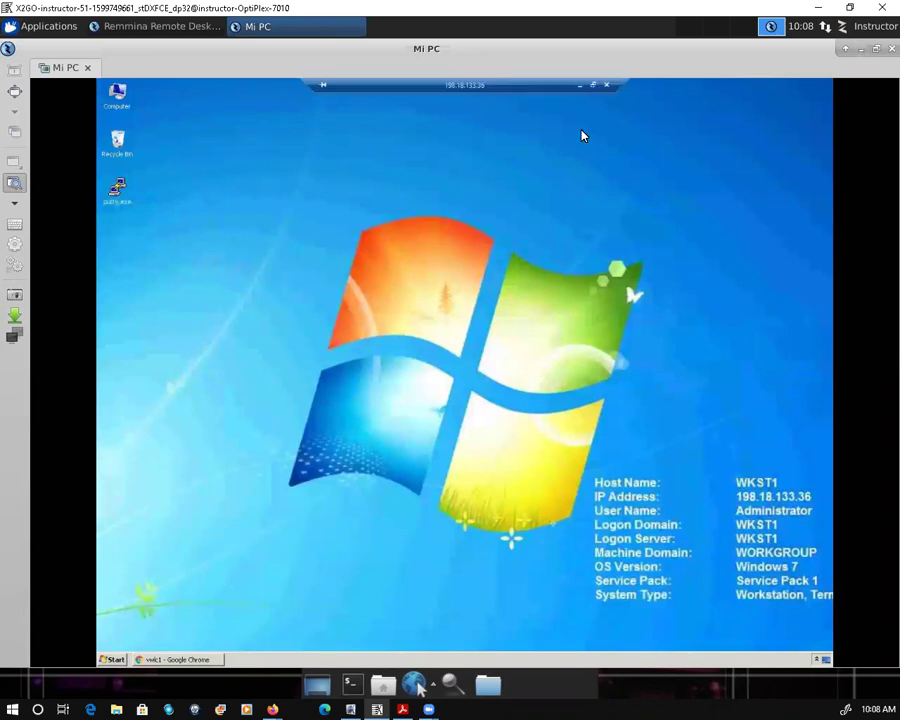
# Step: Exit full-screen remote desktop with Ctrl+Alt+Break to reveal the dCloud session page
pyautogui.press('ctrl+alt+Break')
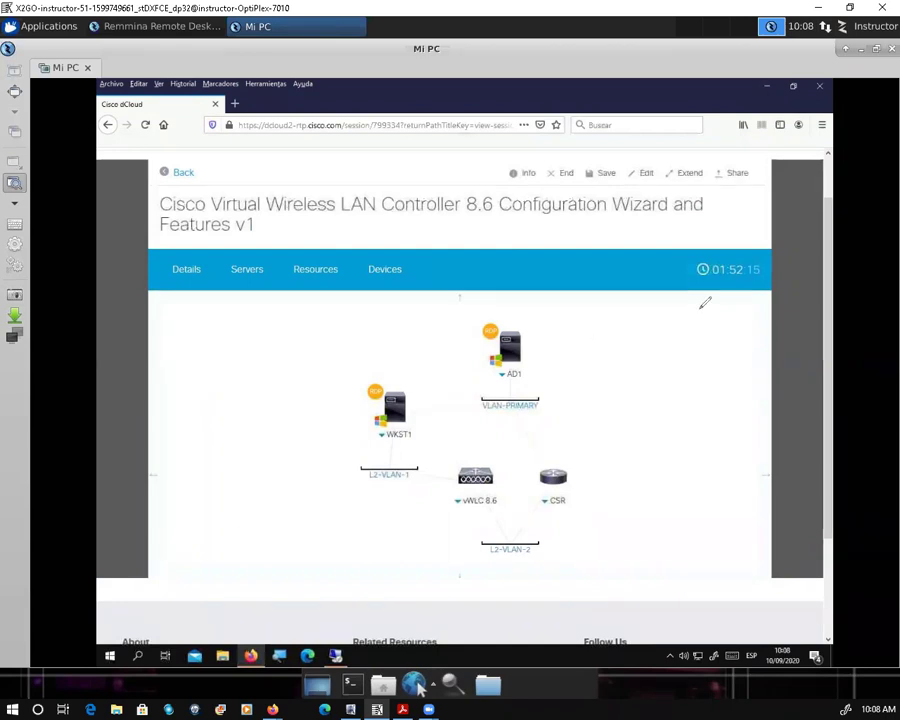
# Step: Draw an arrow at the session countdown timer and circle the lab topology
pyautogui.moveTo(677, 362); pyautogui.dragTo(718, 338)
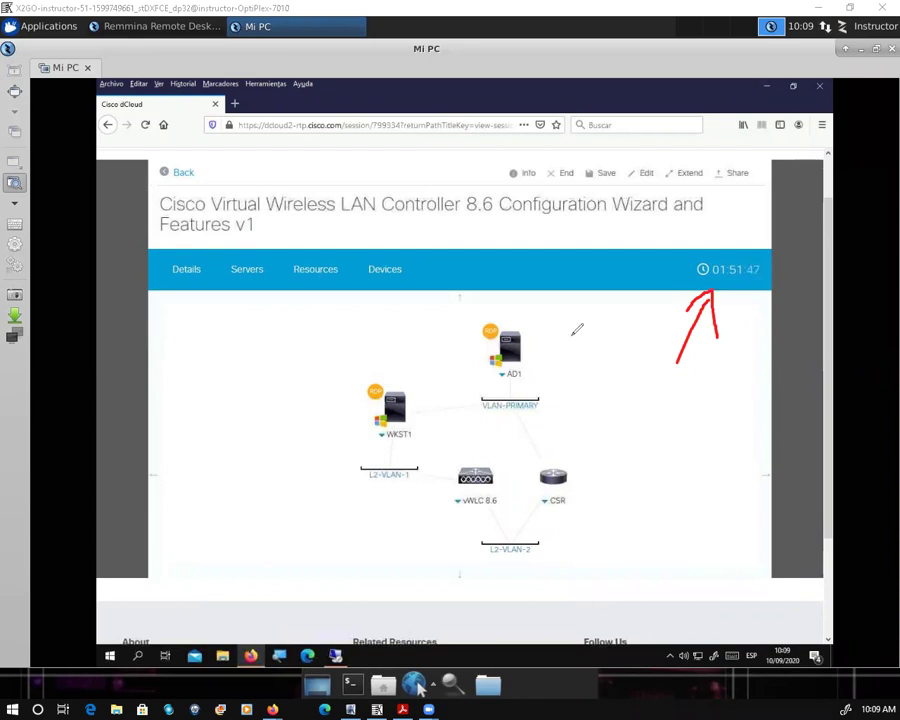
pyautogui.moveTo(537, 311); pyautogui.dragTo(389, 566)
pyautogui.moveTo(487, 590); pyautogui.dragTo(538, 297)
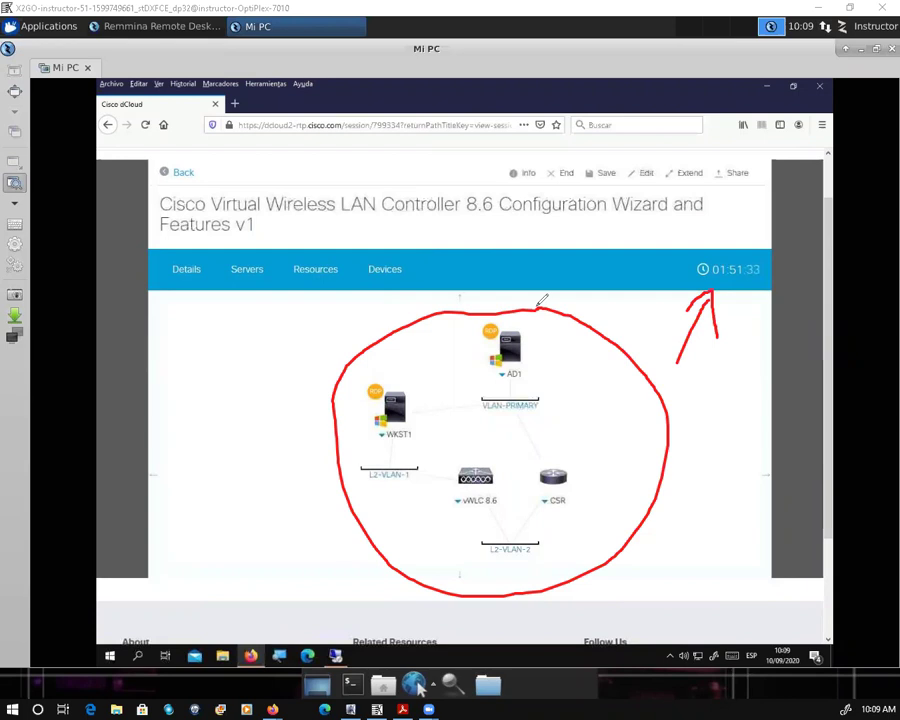
# Step: Point arrows at WKST1, AD1, vWLC 8.6 and CSR, then return to the remote workstation
pyautogui.moveTo(406, 383)
pyautogui.mouseDown()
pyautogui.moveTo(428, 360)
pyautogui.moveTo(403, 385)
pyautogui.mouseUp()
pyautogui.moveTo(475, 356); pyautogui.dragTo(449, 368)
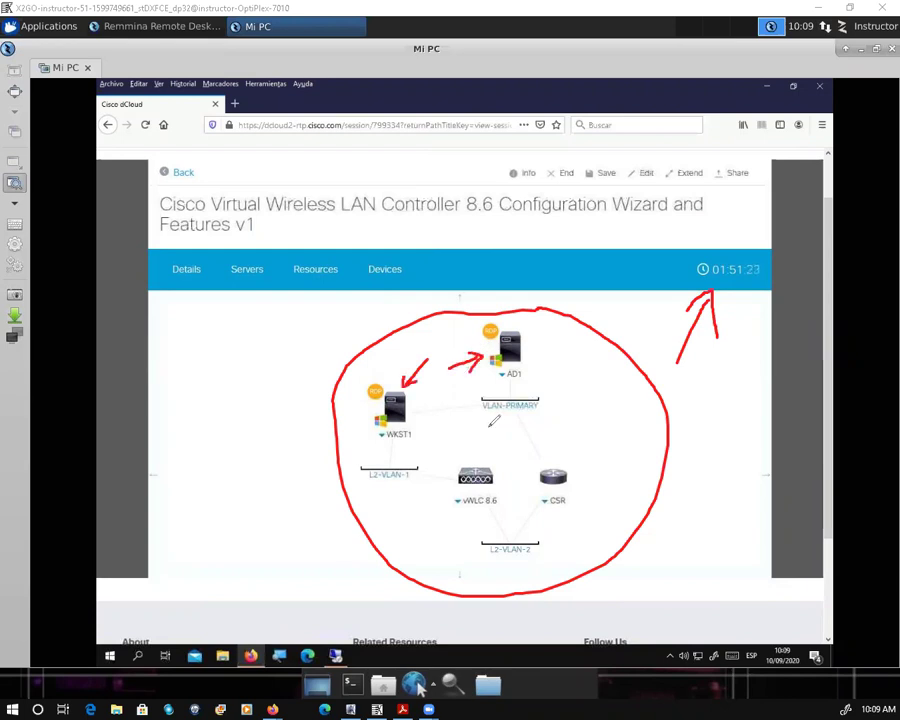
pyautogui.moveTo(469, 457)
pyautogui.mouseDown()
pyautogui.moveTo(485, 424)
pyautogui.moveTo(490, 447)
pyautogui.mouseUp()
pyautogui.moveTo(557, 425)
pyautogui.mouseDown()
pyautogui.moveTo(556, 466)
pyautogui.moveTo(578, 450)
pyautogui.mouseUp()
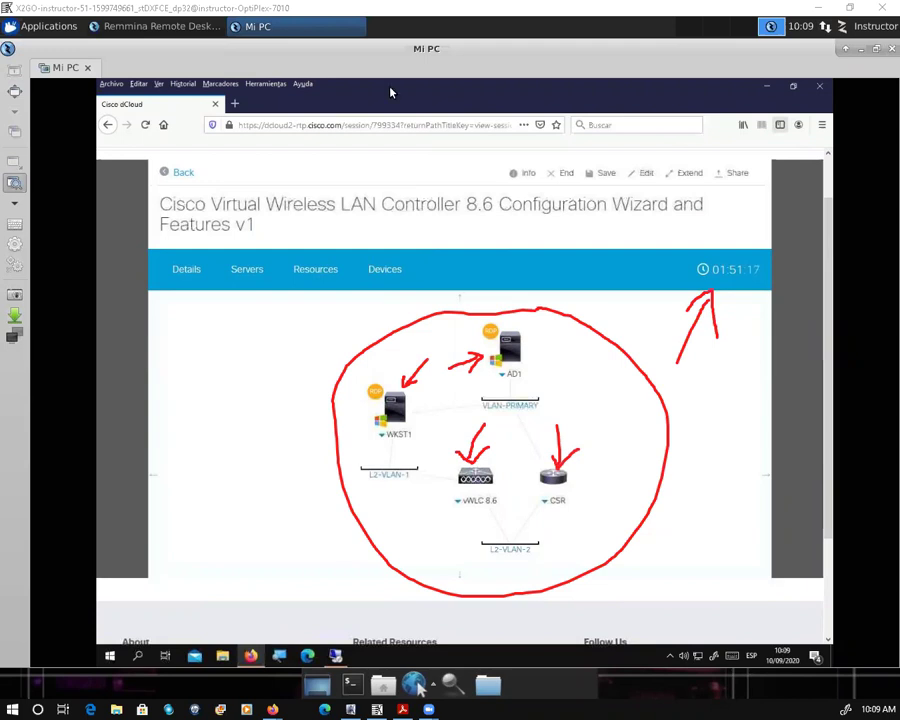
pyautogui.click(338, 657)
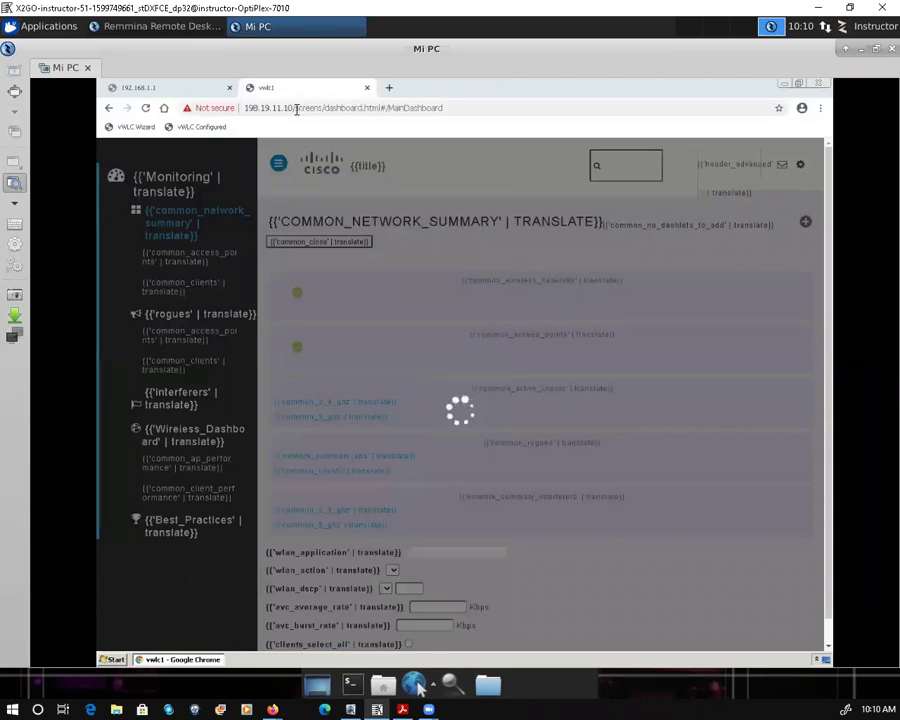
# Step: Remove 'screens/dashboard.html#/MainDashboard' from the address and load the root 198.19.11.10
pyautogui.click(323, 107)
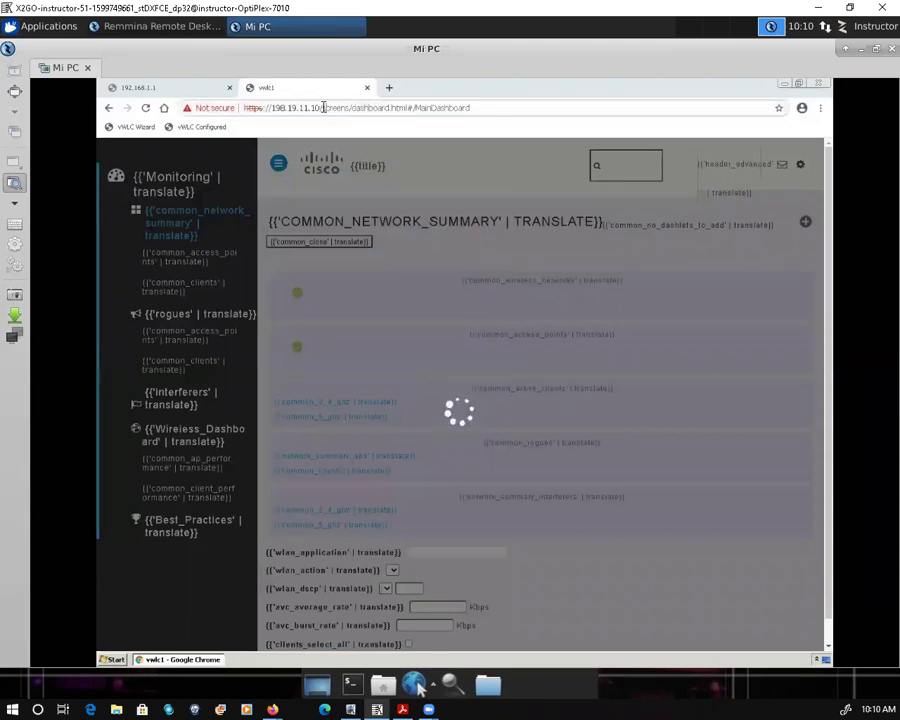
pyautogui.keyDown('shift'); pyautogui.click(482, 112); pyautogui.keyUp('shift')
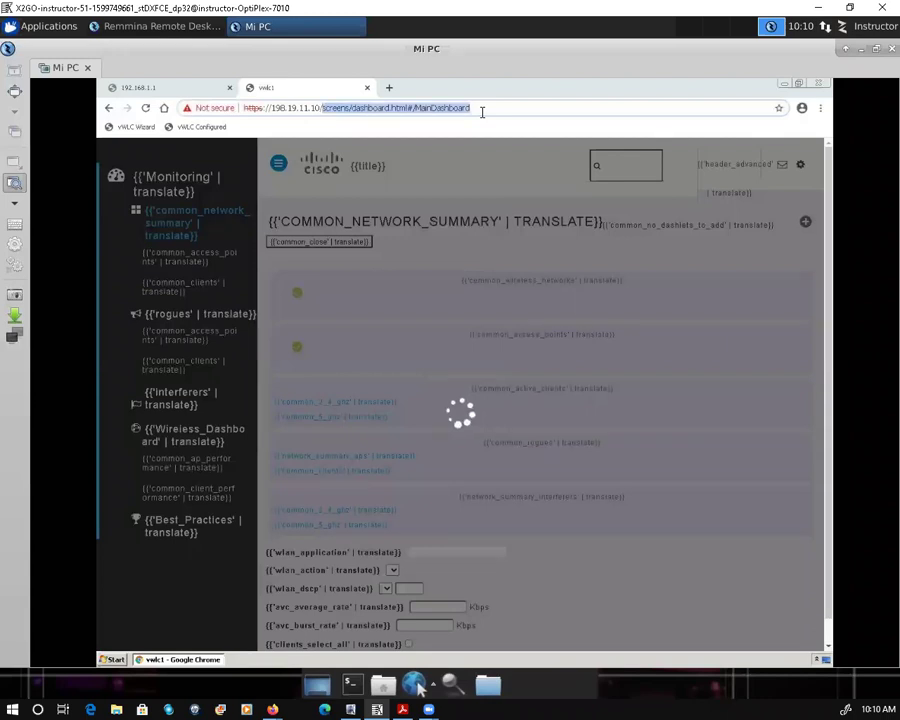
pyautogui.press('BackSpace')
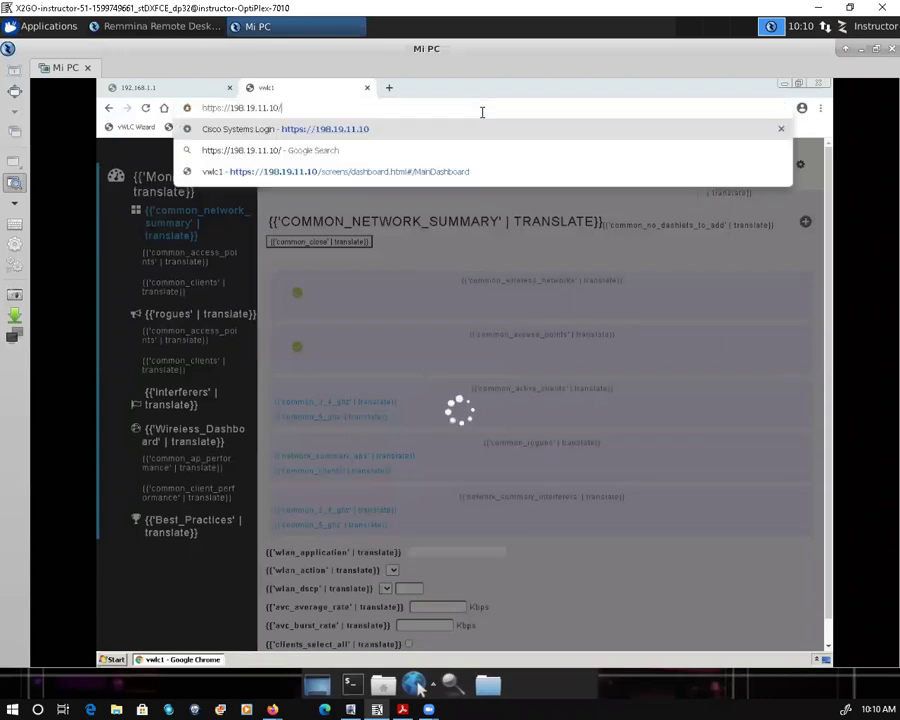
pyautogui.press('Return')
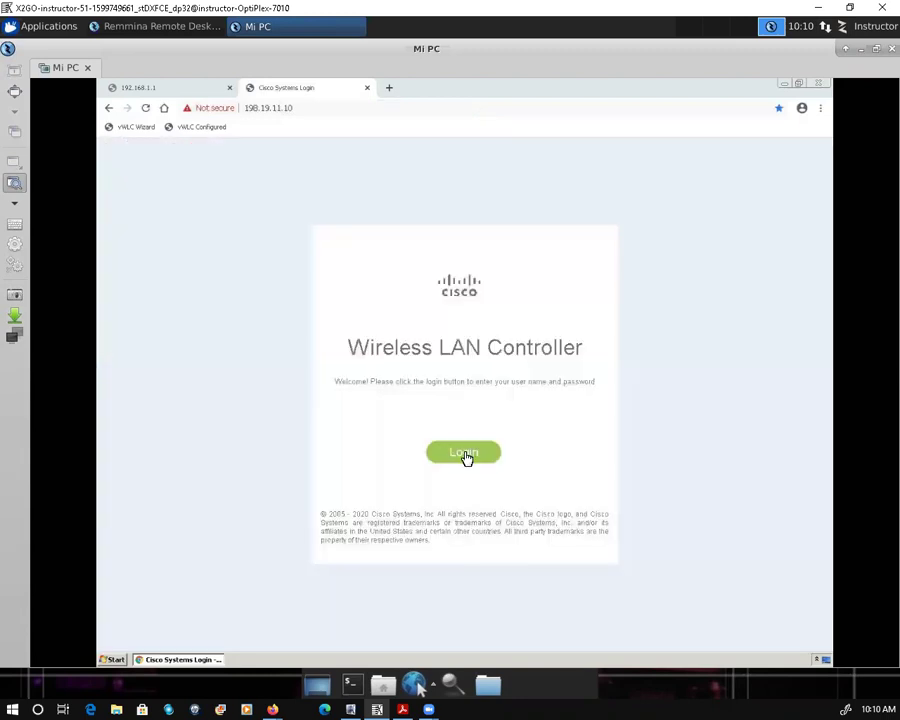
# Step: Start logging in with the green Login button on the Wireless LAN Controller welcome page
pyautogui.click(464, 453)
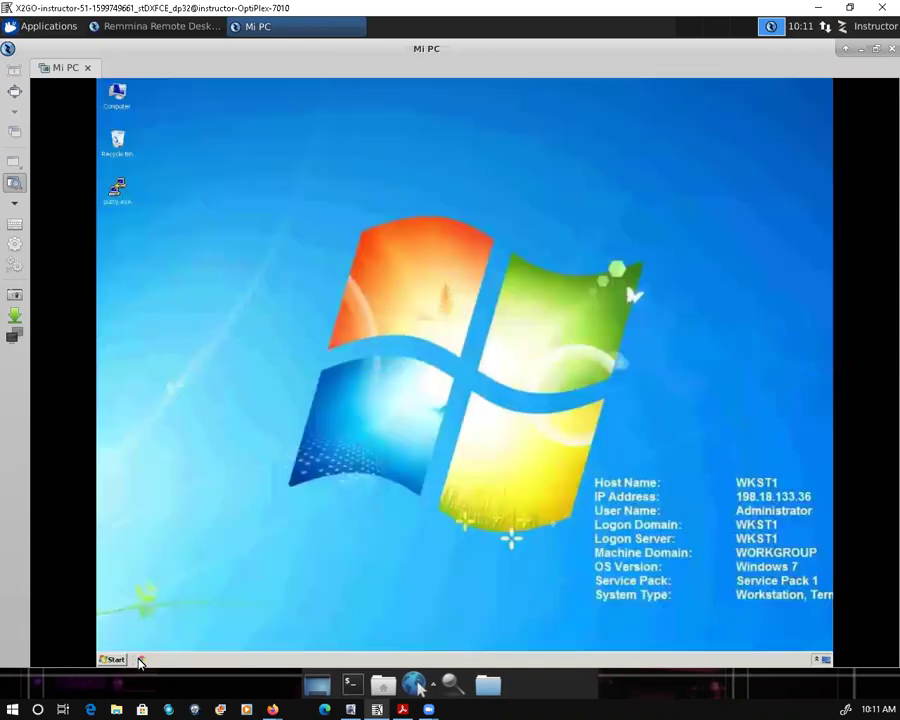
# Step: Open the Start menu on the remote Windows 7 taskbar
pyautogui.click(115, 660)
pyautogui.click(157, 415)
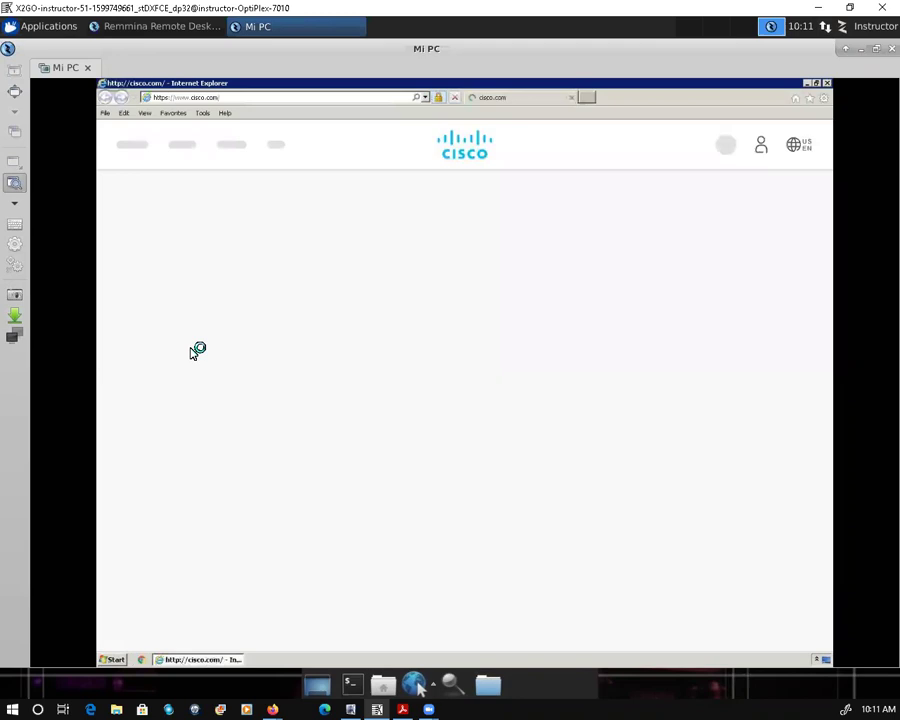
pyautogui.click(222, 97)
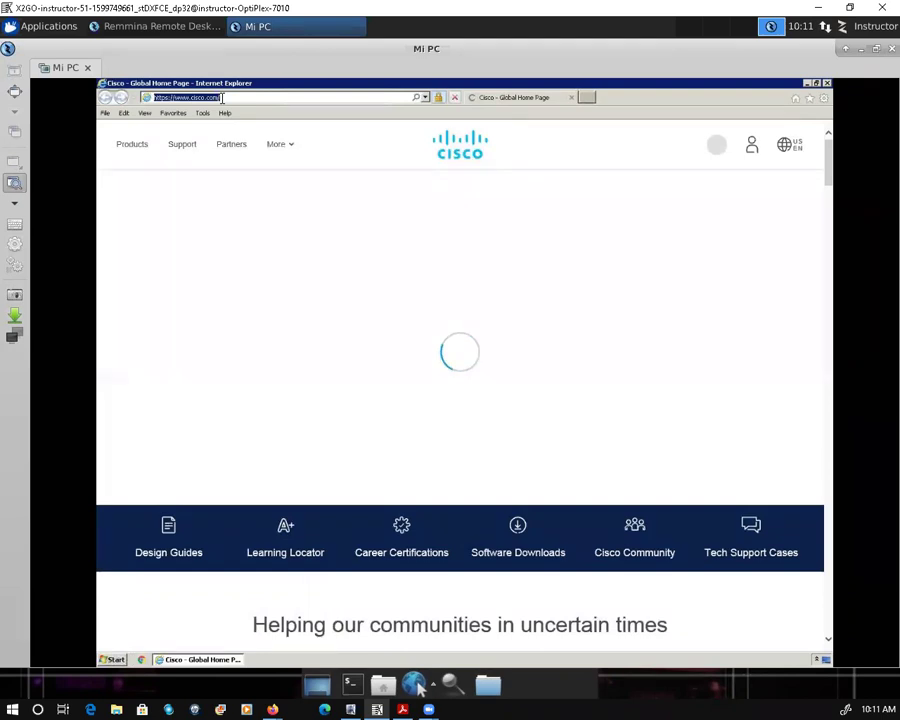
pyautogui.write('https')
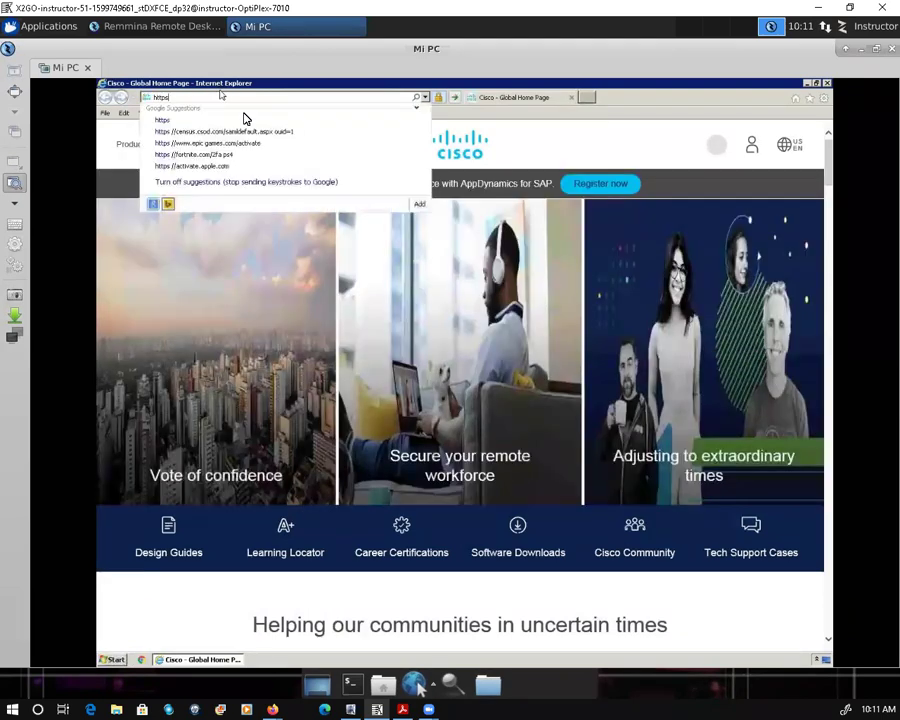
pyautogui.press('Escape')
pyautogui.moveTo(174, 97); pyautogui.dragTo(247, 99)
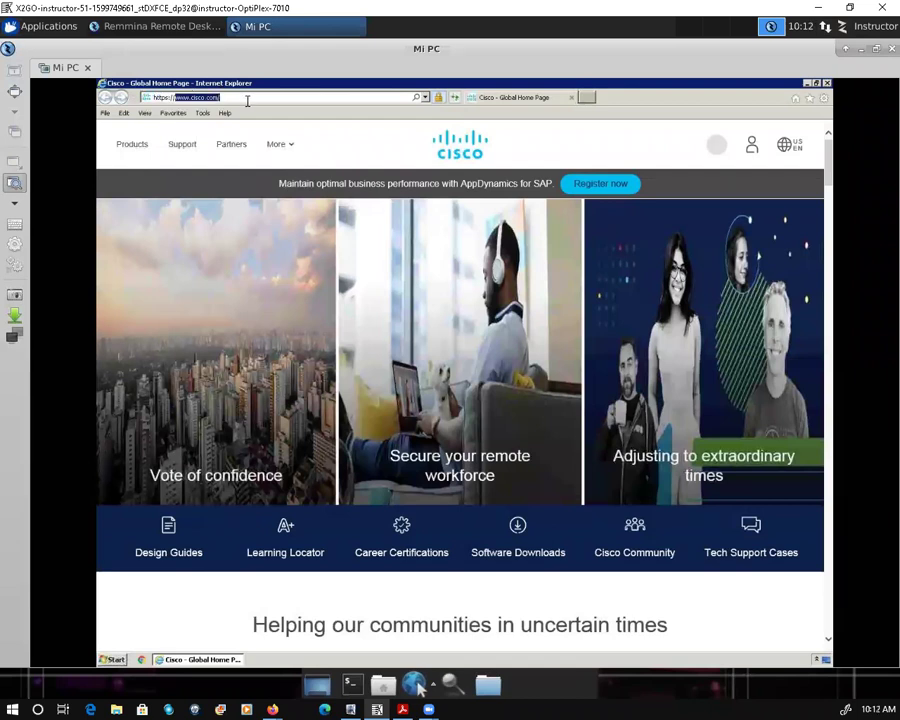
pyautogui.press('BackSpace')
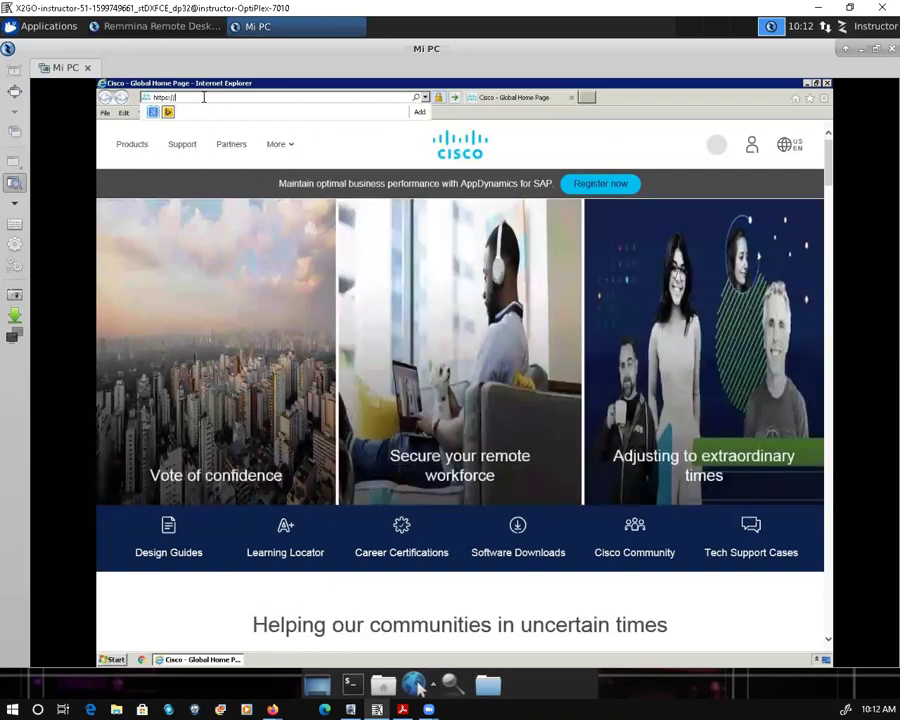
pyautogui.write('198.19.1.10')
pyautogui.press('Return')
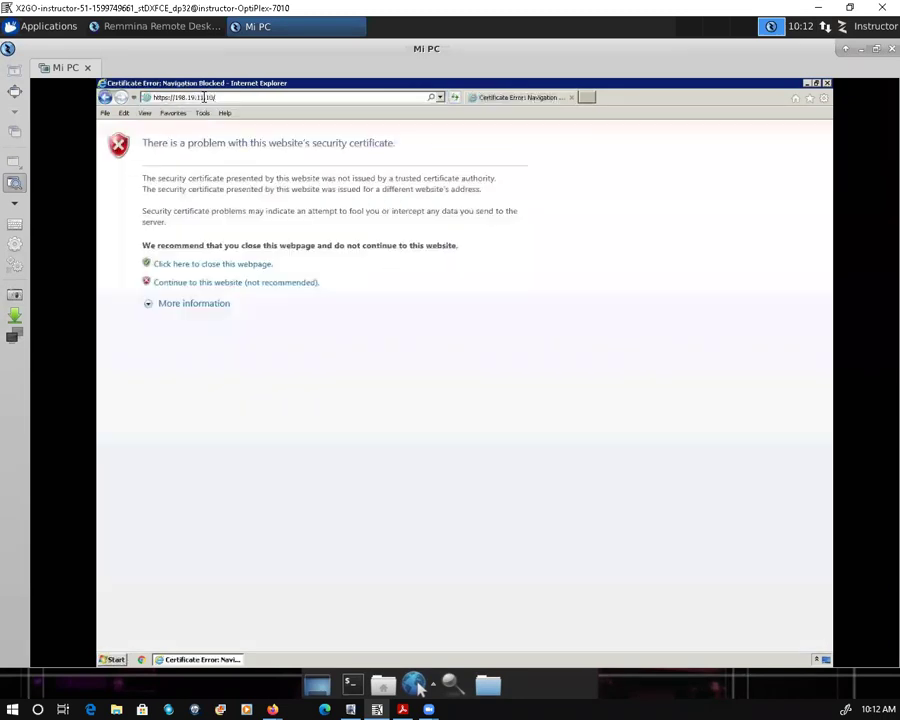
# Step: Continue past the certificate warning and log in with the admin username and password
pyautogui.click(212, 284)
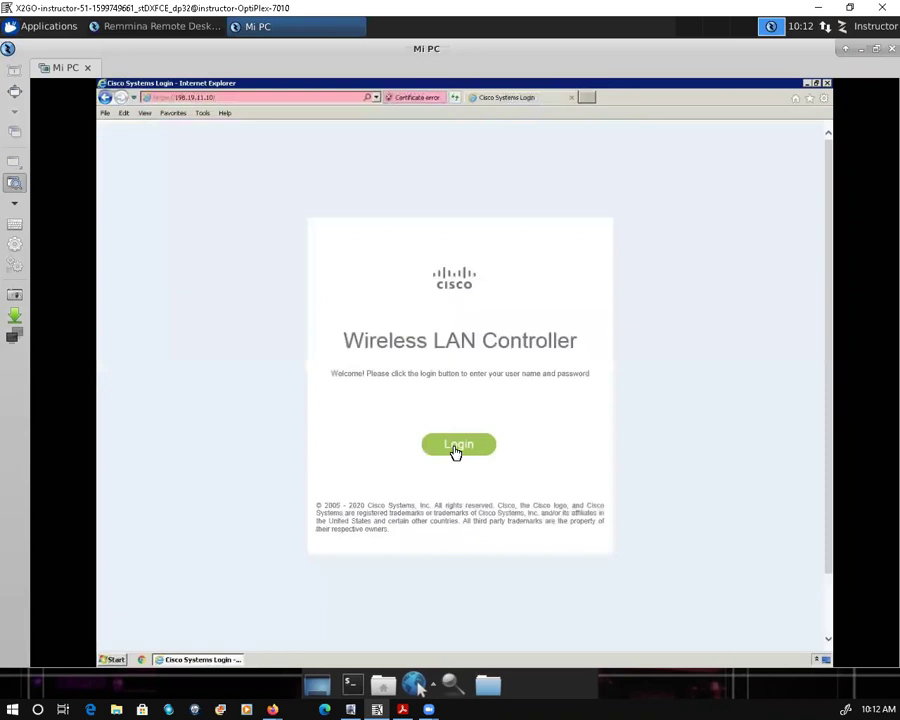
pyautogui.click(456, 448)
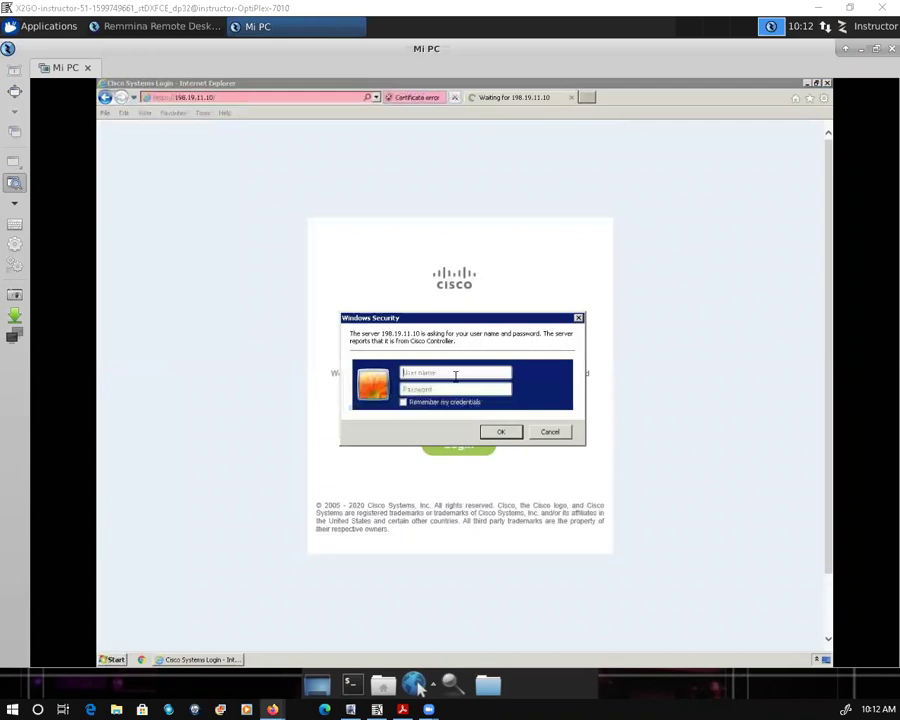
pyautogui.write('a')
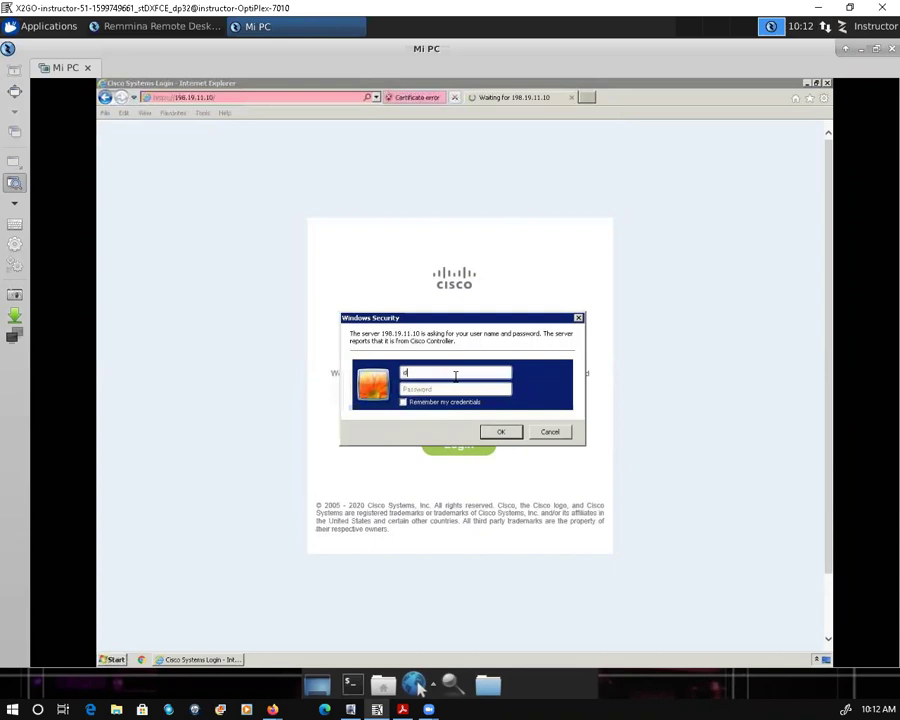
pyautogui.write('cloudadmin')
pyautogui.press('Tab')
pyautogui.write('d1sco12345')
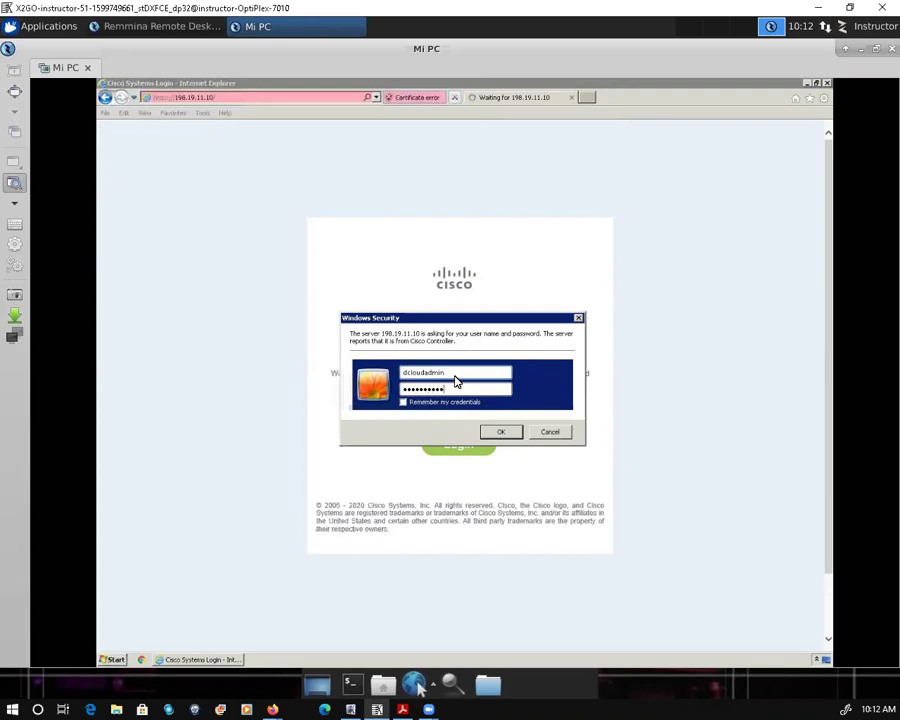
pyautogui.click(503, 432)
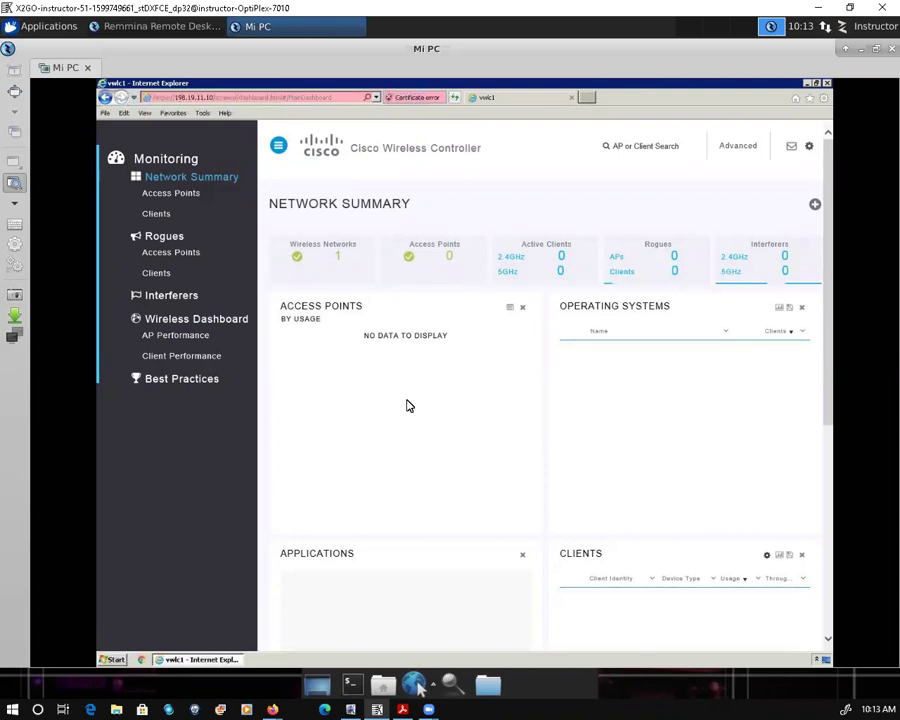
# Step: Scroll through the Network Summary dashboard panels down to Top WLANs and back up
pyautogui.scroll(-3, 409, 415)
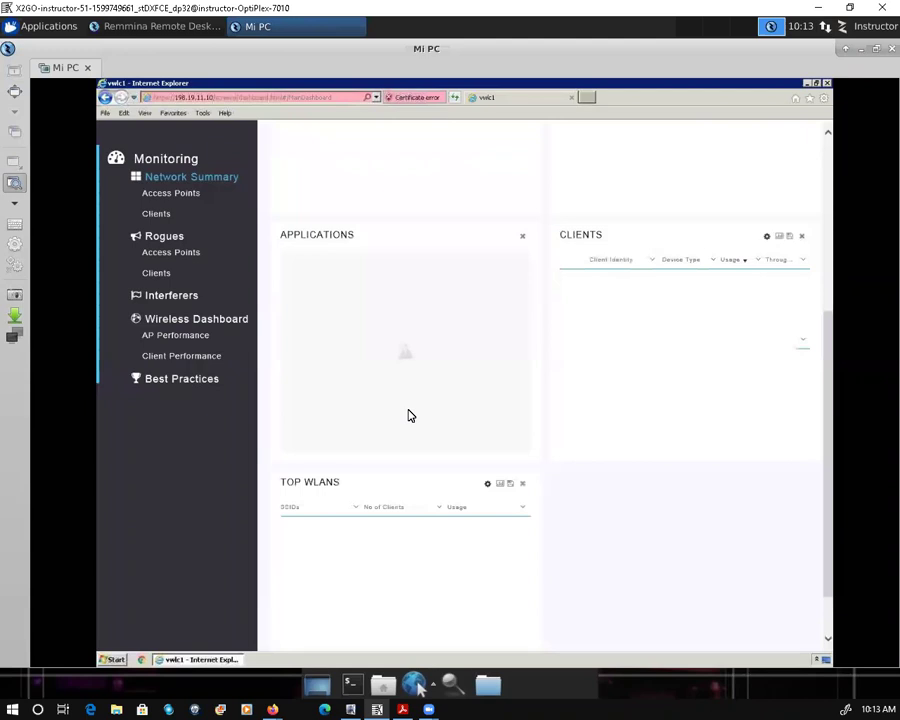
pyautogui.scroll(1, 409, 415)
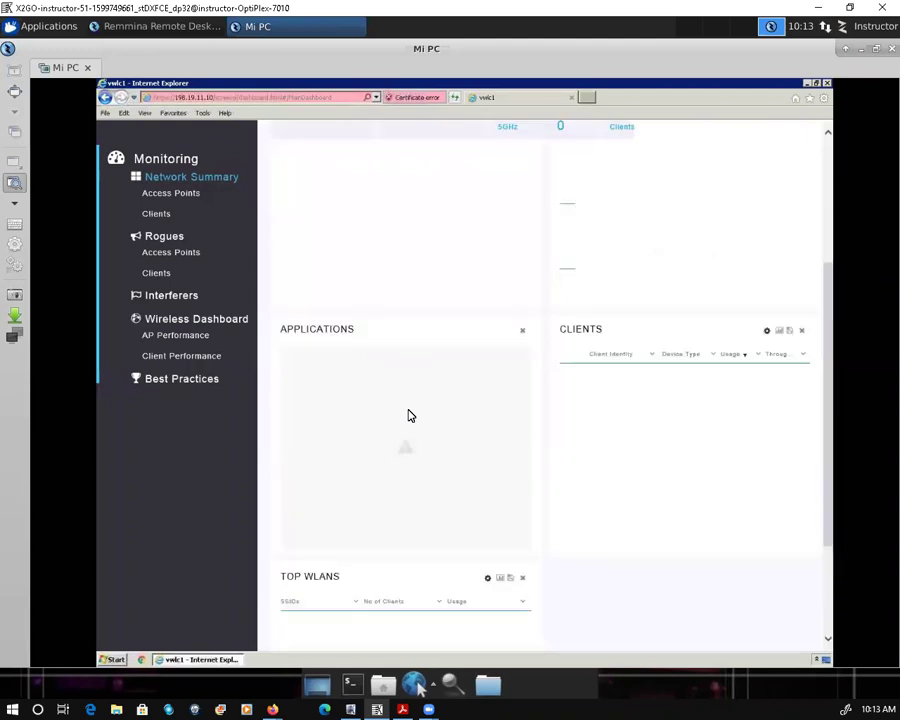
pyautogui.scroll(2, 409, 415)
pyautogui.scroll(1, 409, 415)
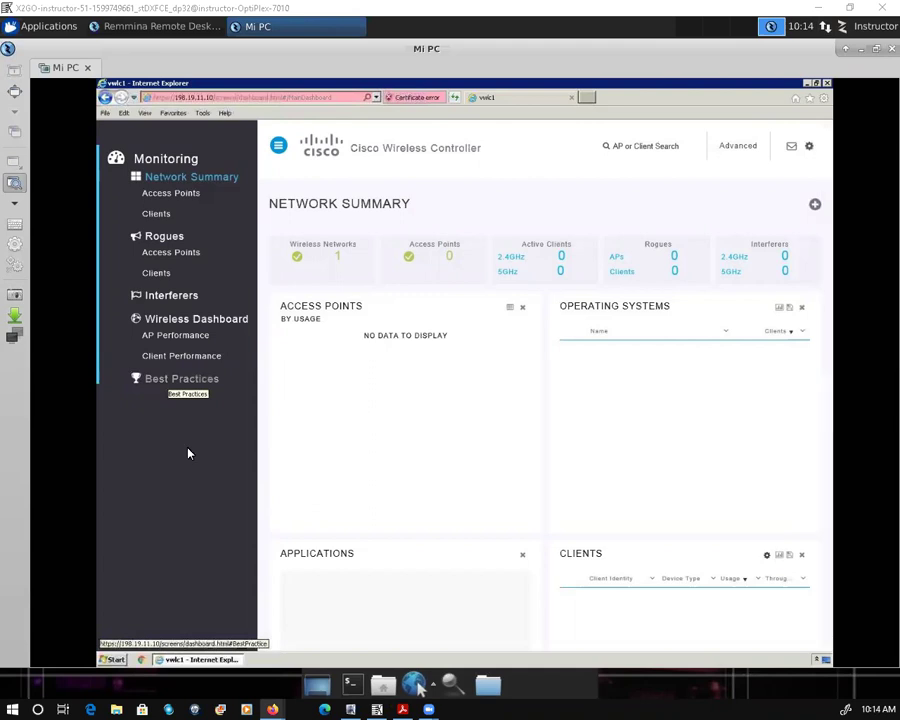
# Step: Open the Best Practices page and scroll through its recommendations
pyautogui.click(167, 386)
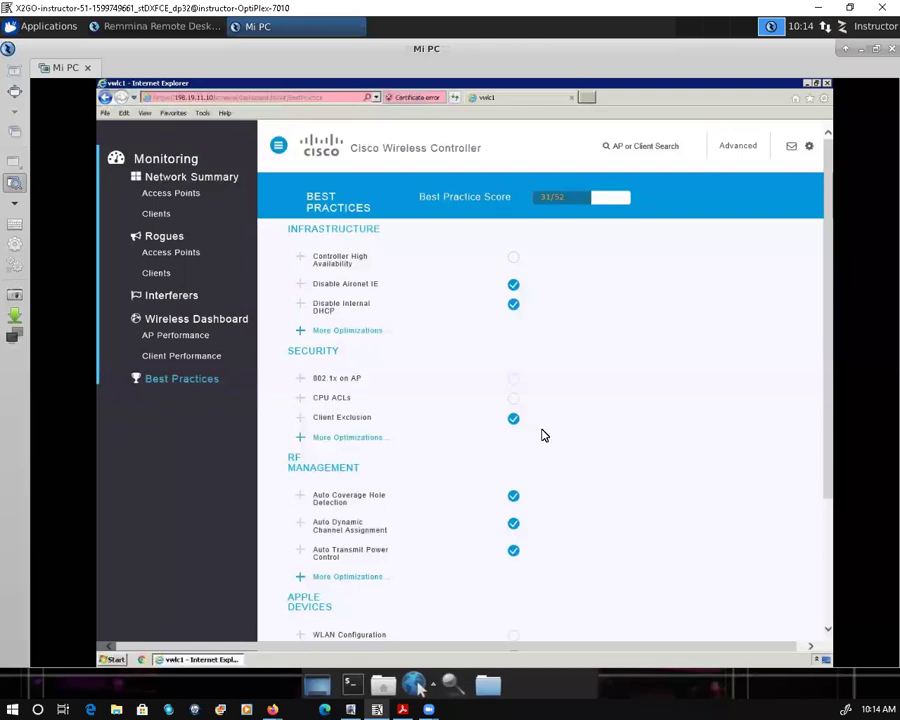
pyautogui.scroll(-1, 553, 449)
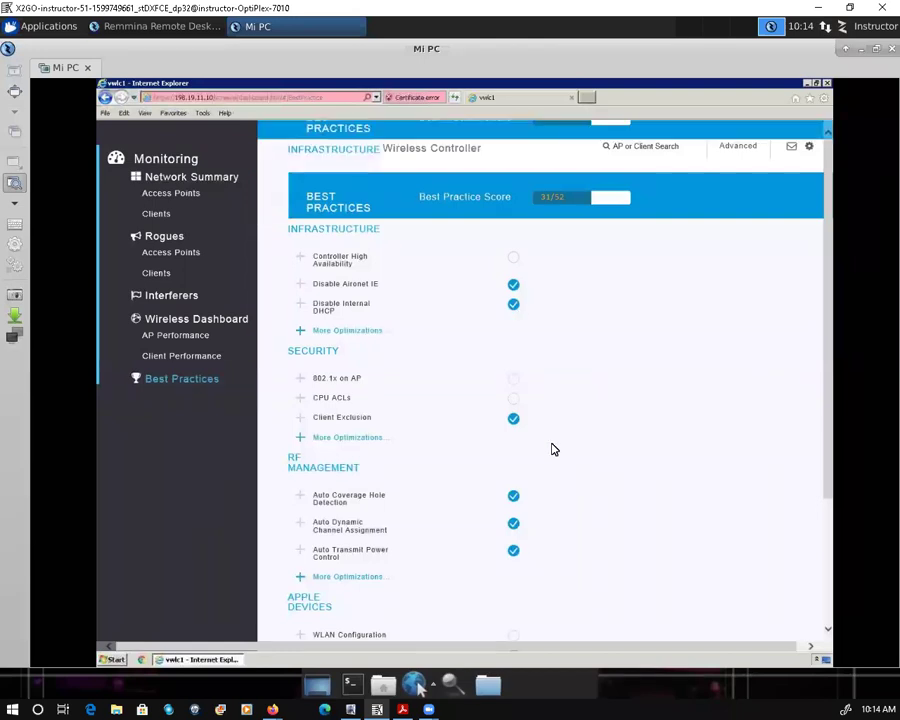
pyautogui.scroll(-3, 553, 449)
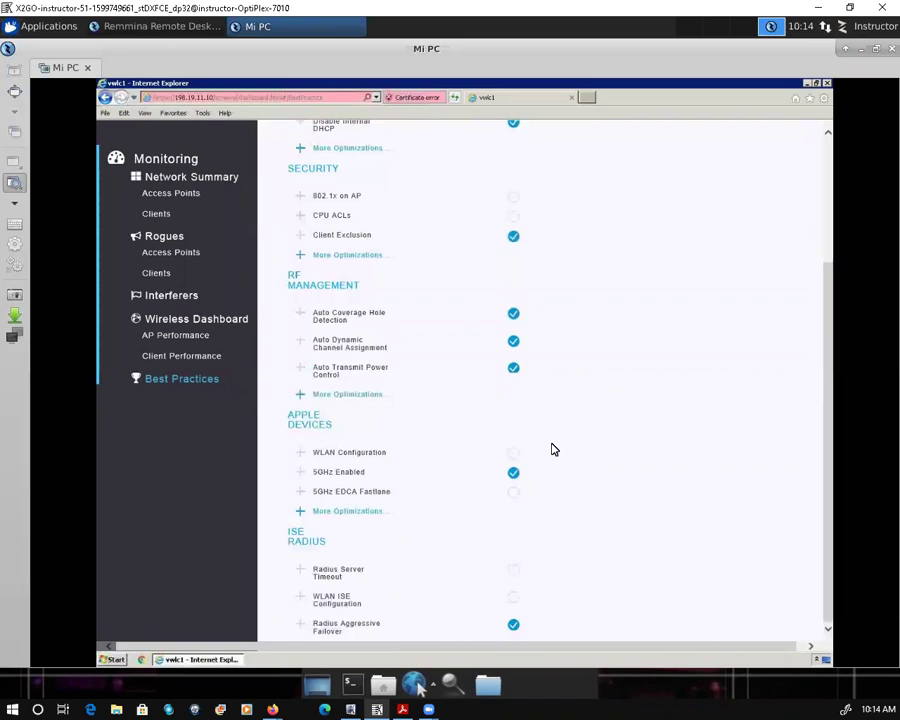
pyautogui.scroll(1, 553, 449)
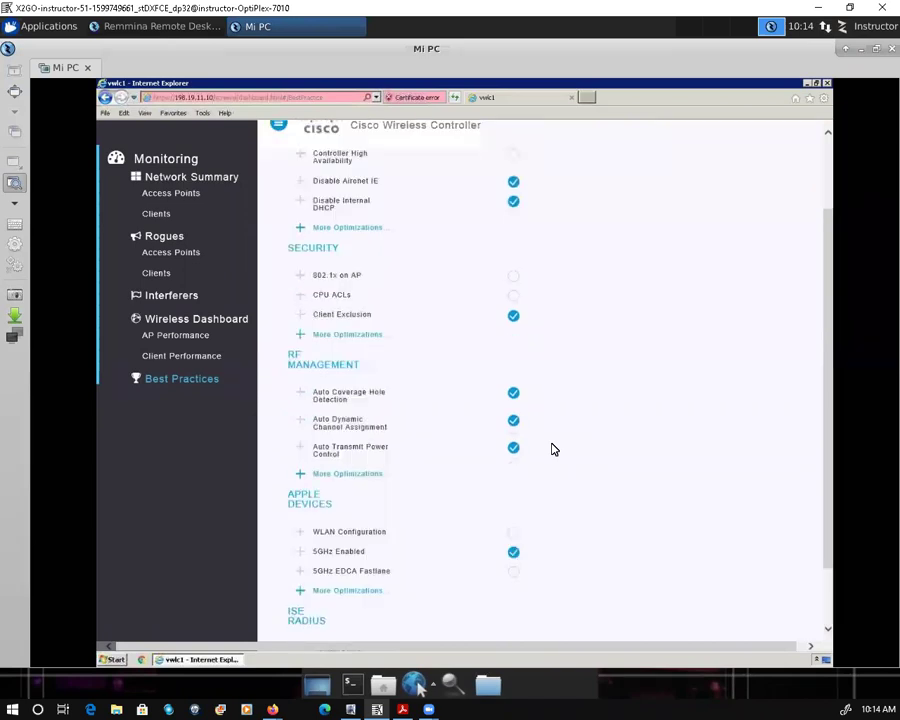
pyautogui.scroll(2, 617, 454)
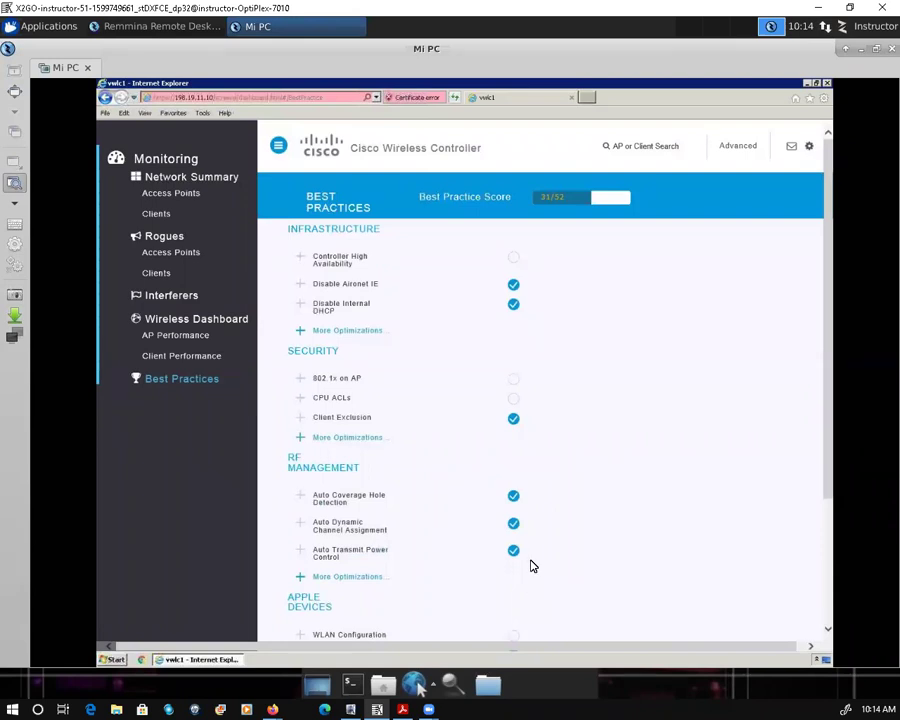
pyautogui.scroll(-3, 531, 566)
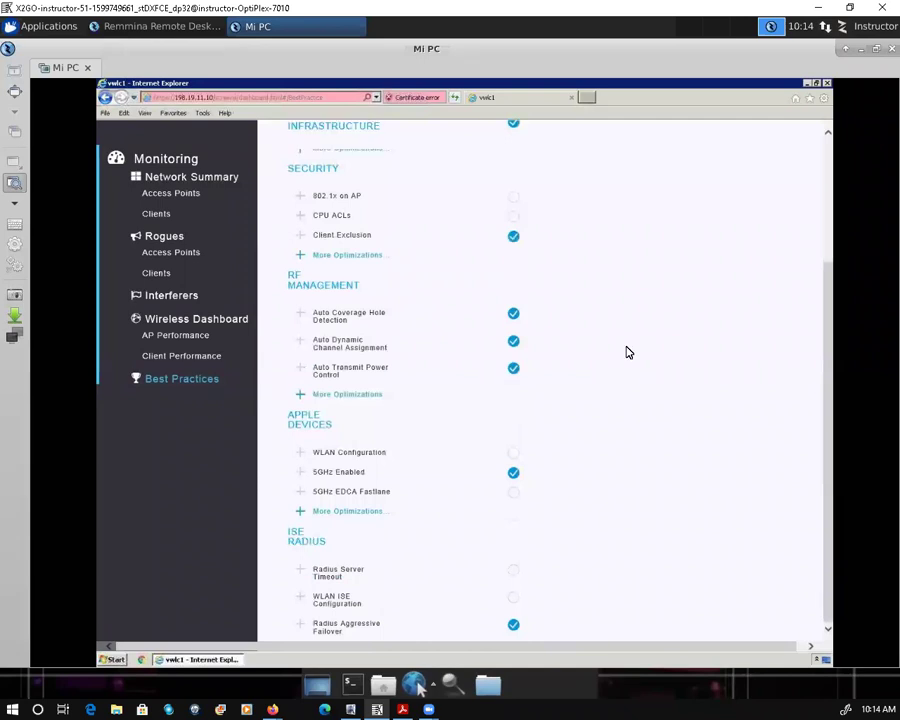
pyautogui.scroll(3, 623, 311)
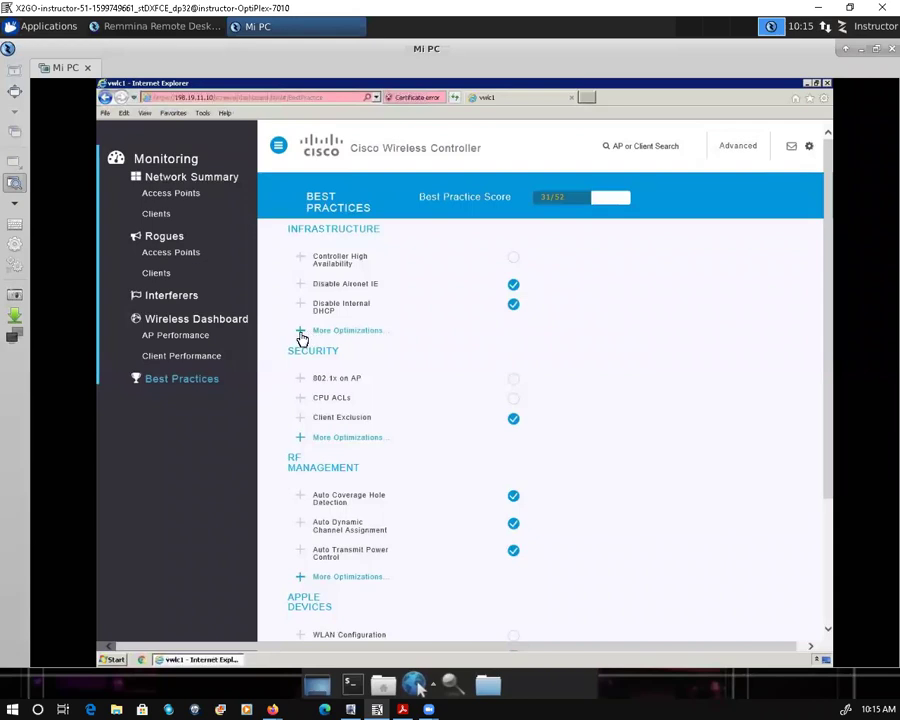
# Step: Expand the extra Infrastructure optimizations, then show the Controller High Availability details
pyautogui.click(301, 334)
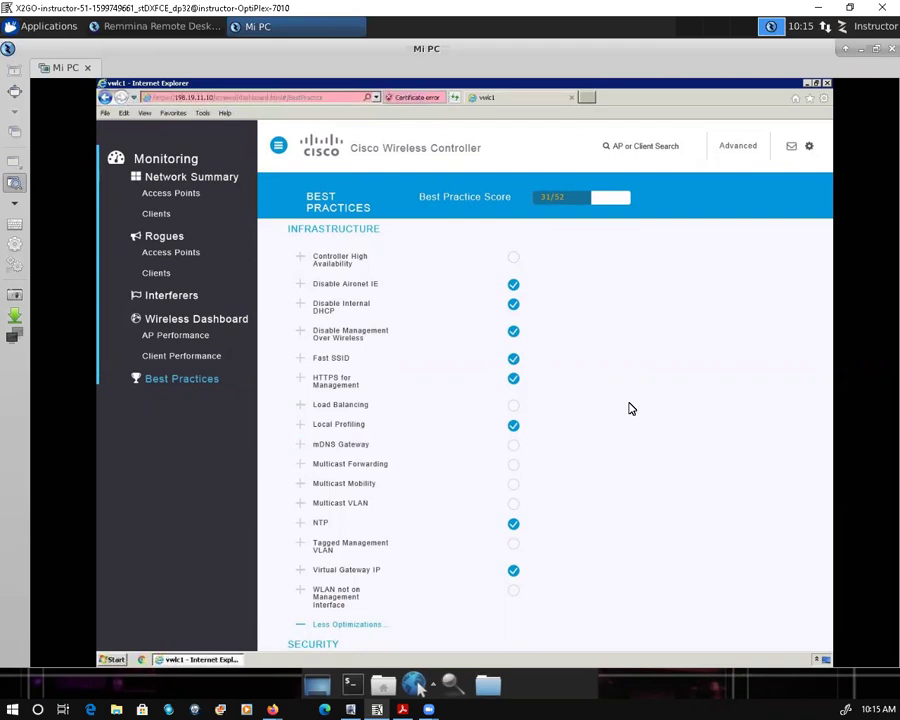
pyautogui.scroll(-3, 630, 408)
pyautogui.scroll(-2, 540, 380)
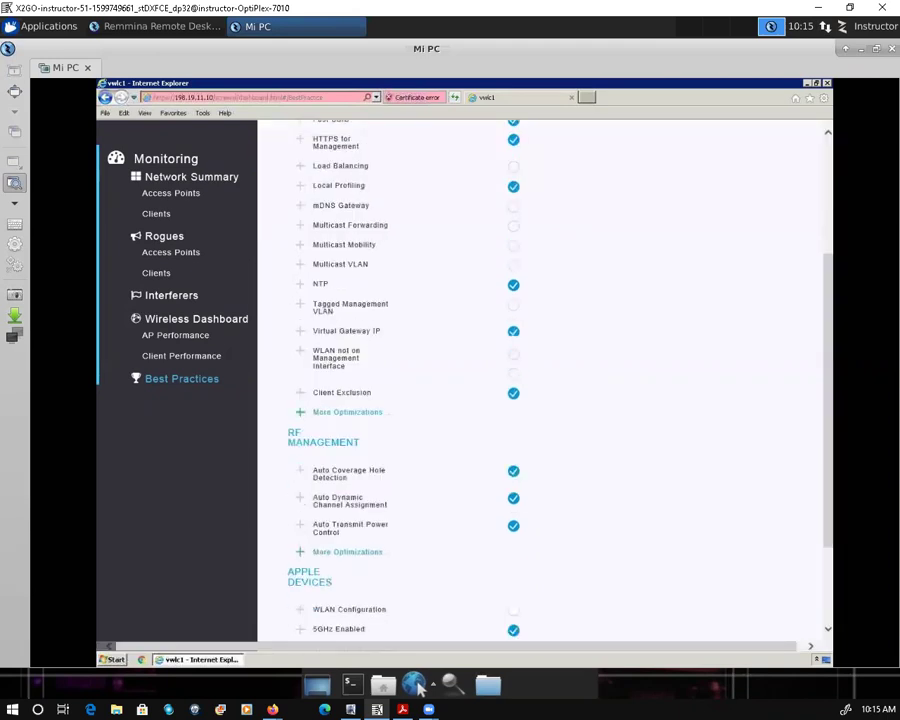
pyautogui.press('Home')
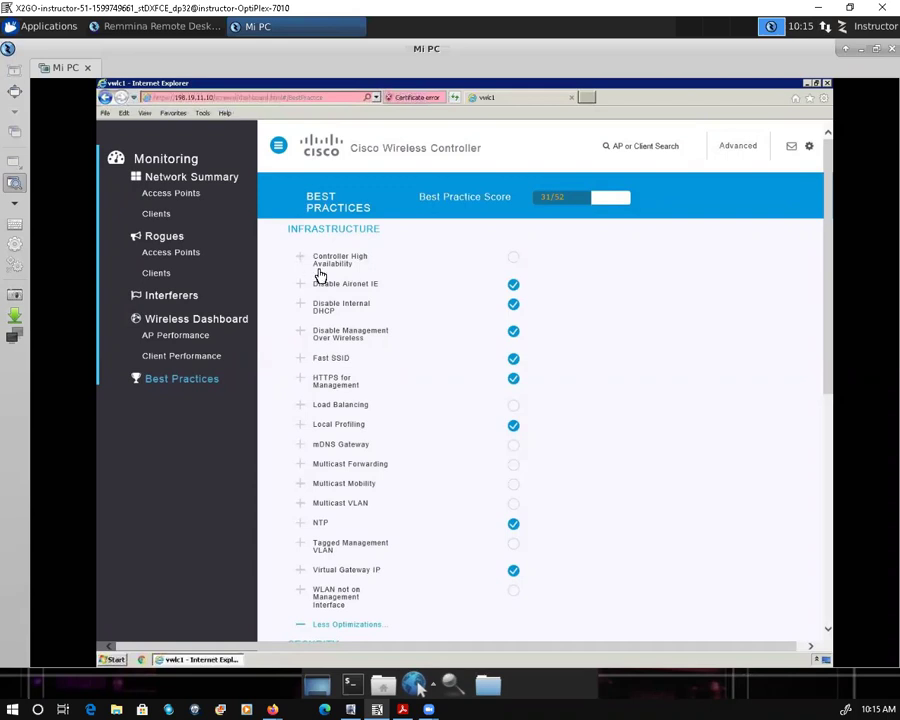
pyautogui.click(319, 268)
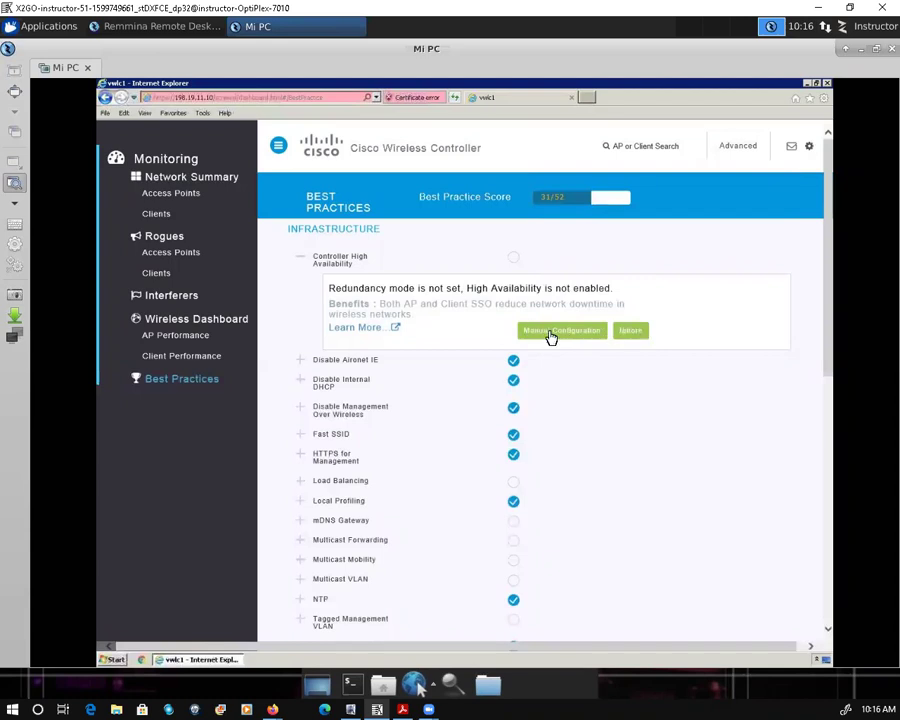
# Step: Reload Best Practices, expand Infrastructure's More Optimizations, and show the Load Balancing details
pyautogui.click(550, 338)
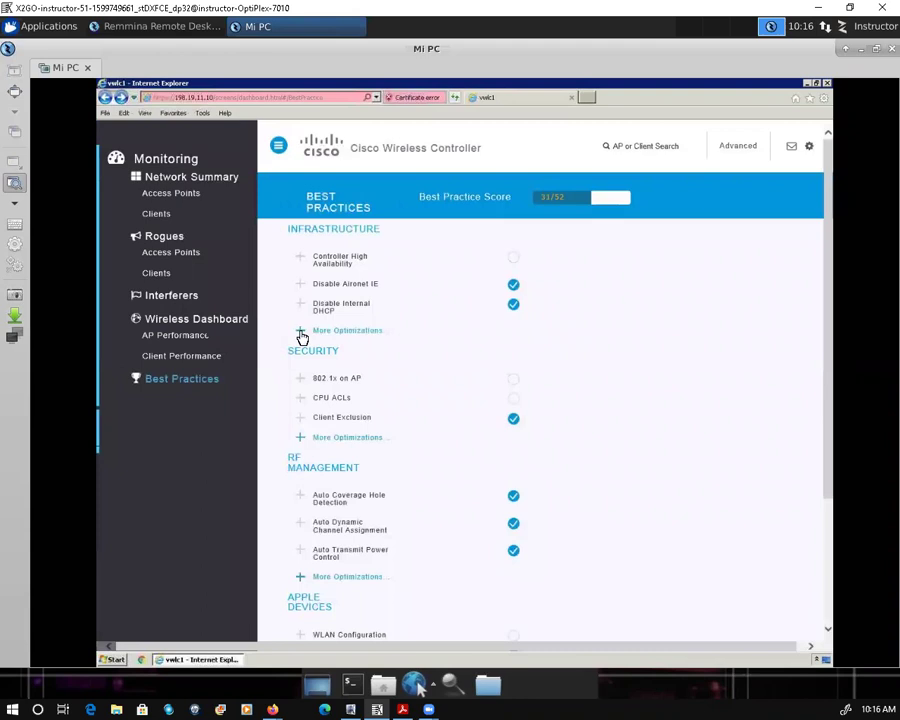
pyautogui.click(302, 334)
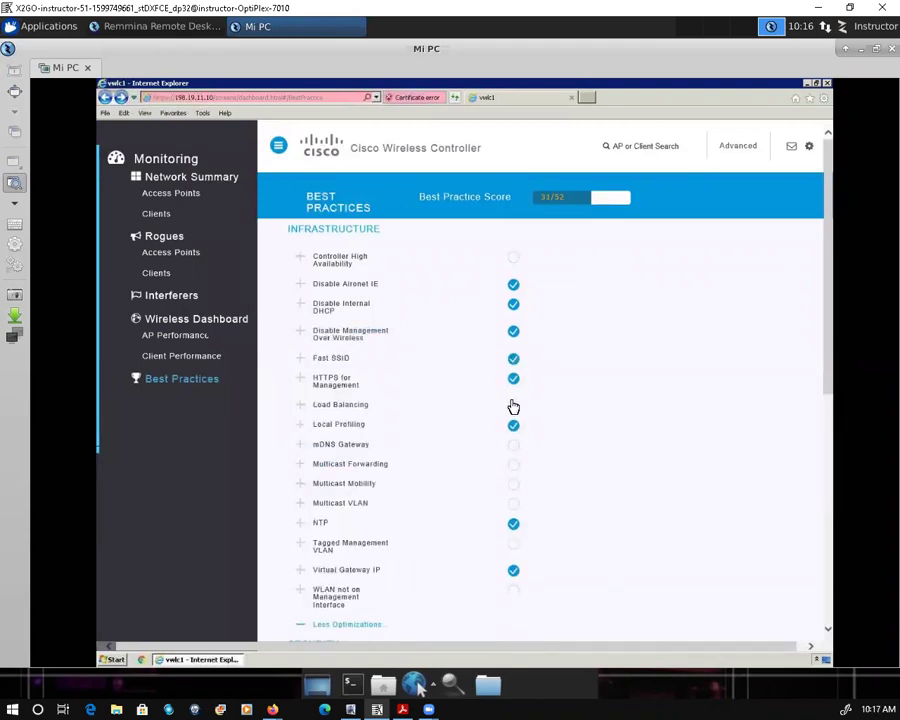
pyautogui.click(301, 407)
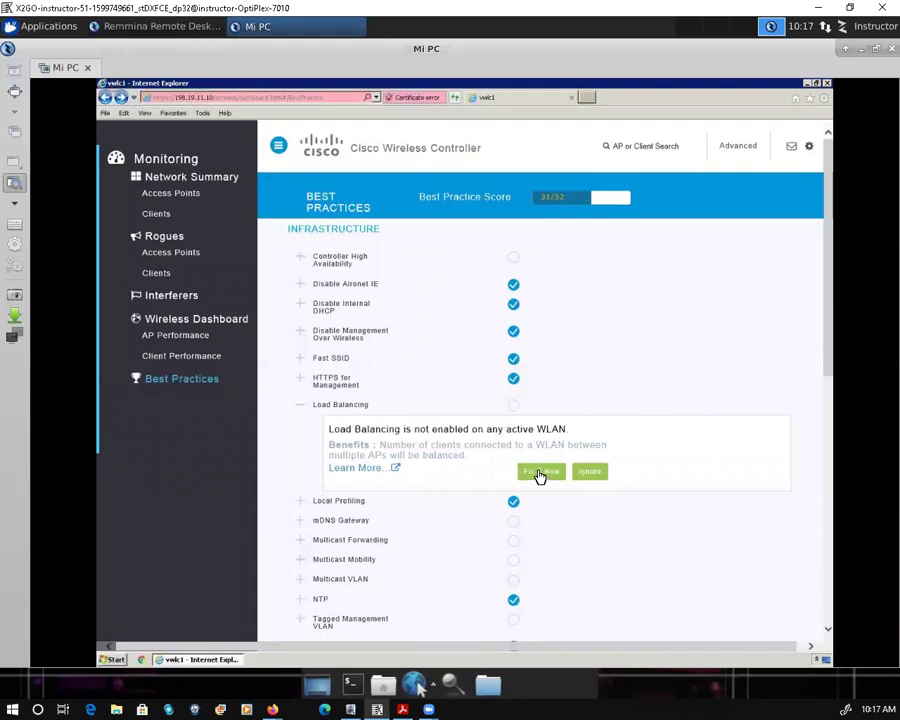
# Step: Apply and confirm the Load Balancing Fix It Now, raising the score to 33/53
pyautogui.click(539, 474)
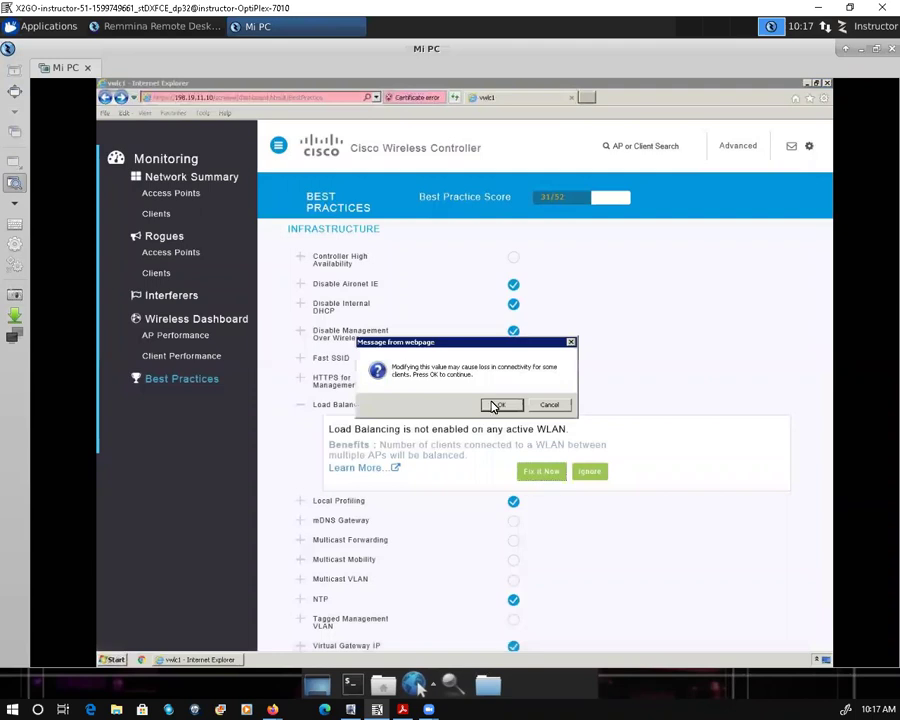
pyautogui.click(495, 405)
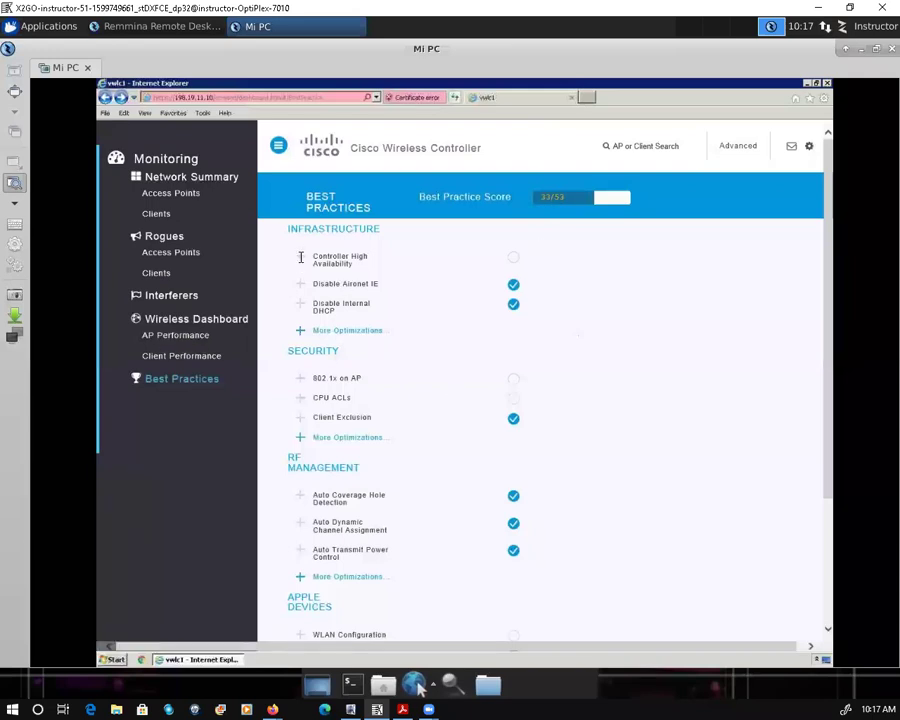
# Step: Expand Controller High Availability and go to its Manual Configuration (Controller > Global Configuration) page
pyautogui.click(301, 260)
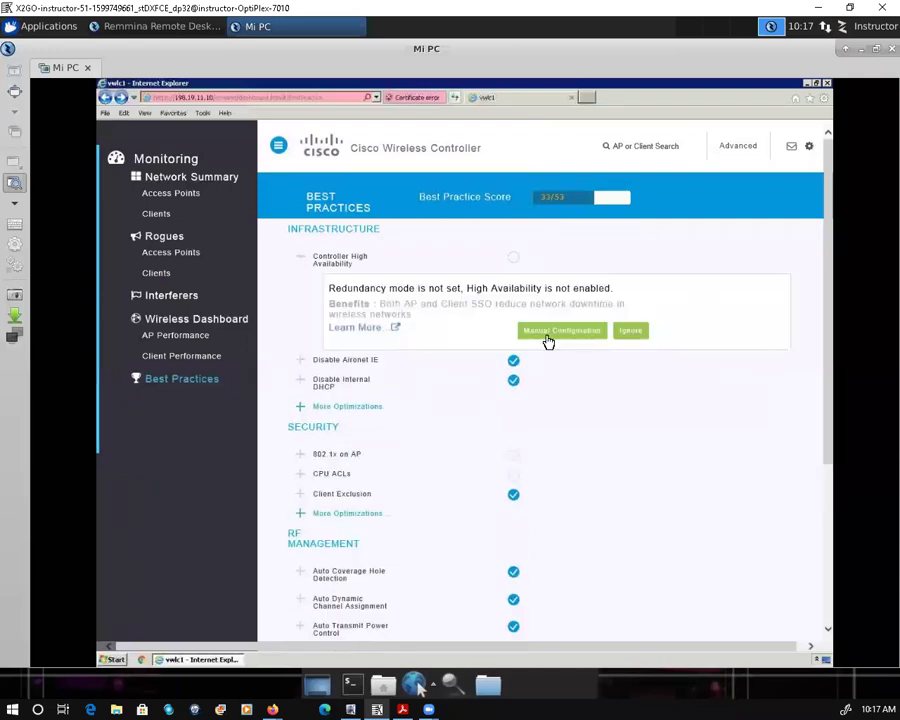
pyautogui.click(548, 334)
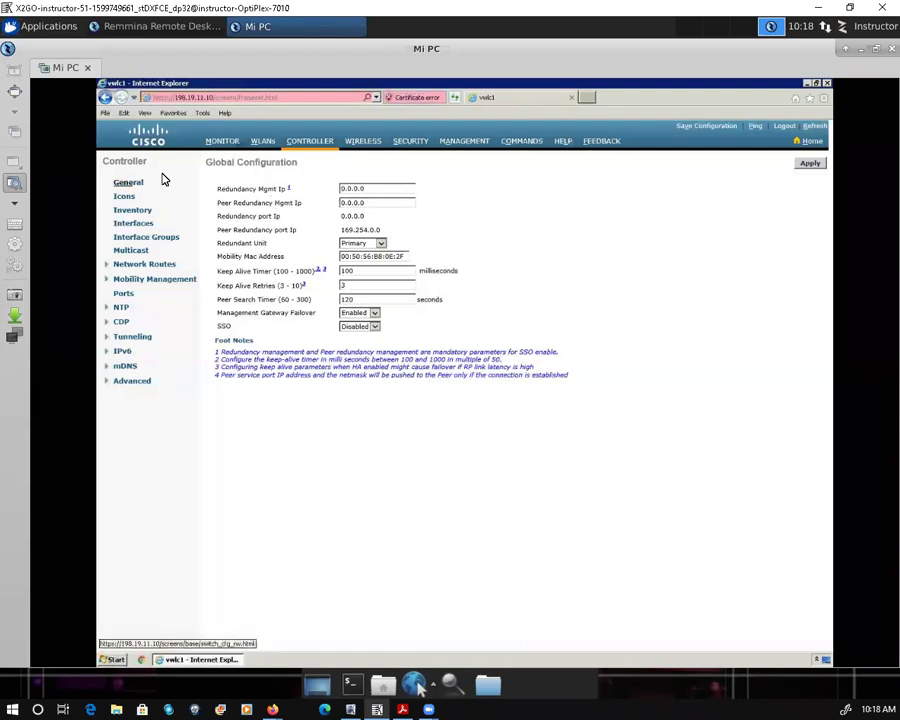
# Step: On the MONITOR Summary, highlight the management IP, software 8.6.101.0 and emergency image 8.2.1.97
pyautogui.click(222, 142)
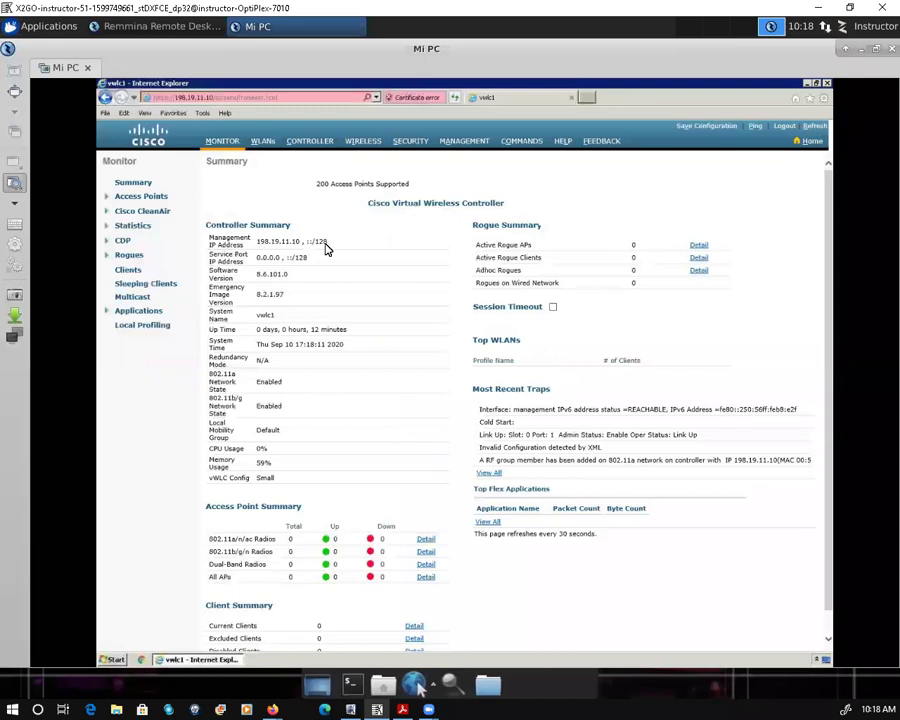
pyautogui.moveTo(259, 241); pyautogui.dragTo(326, 242)
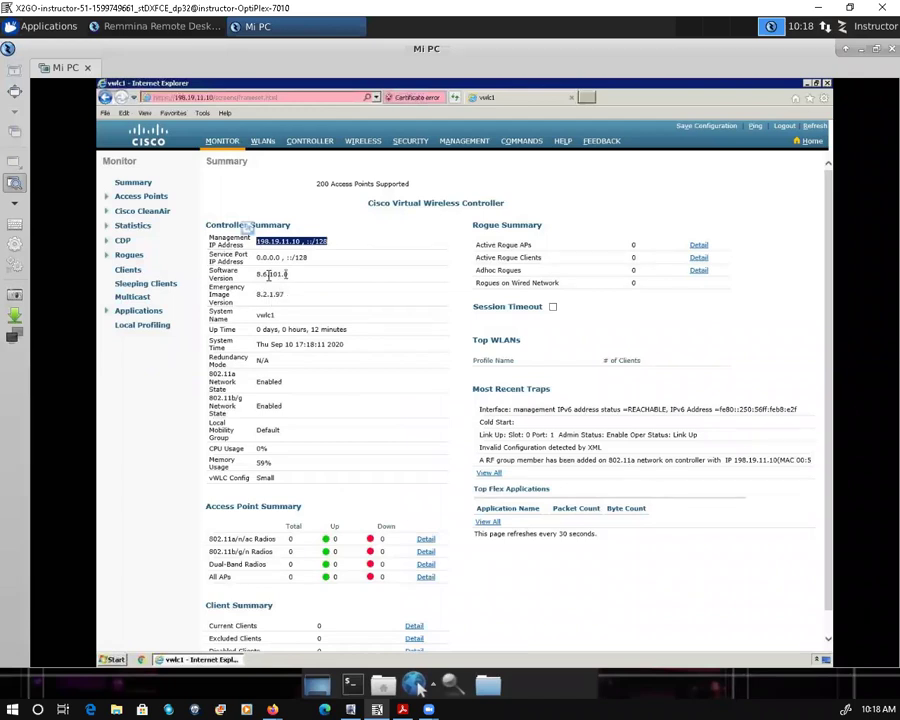
pyautogui.moveTo(287, 274); pyautogui.dragTo(252, 277)
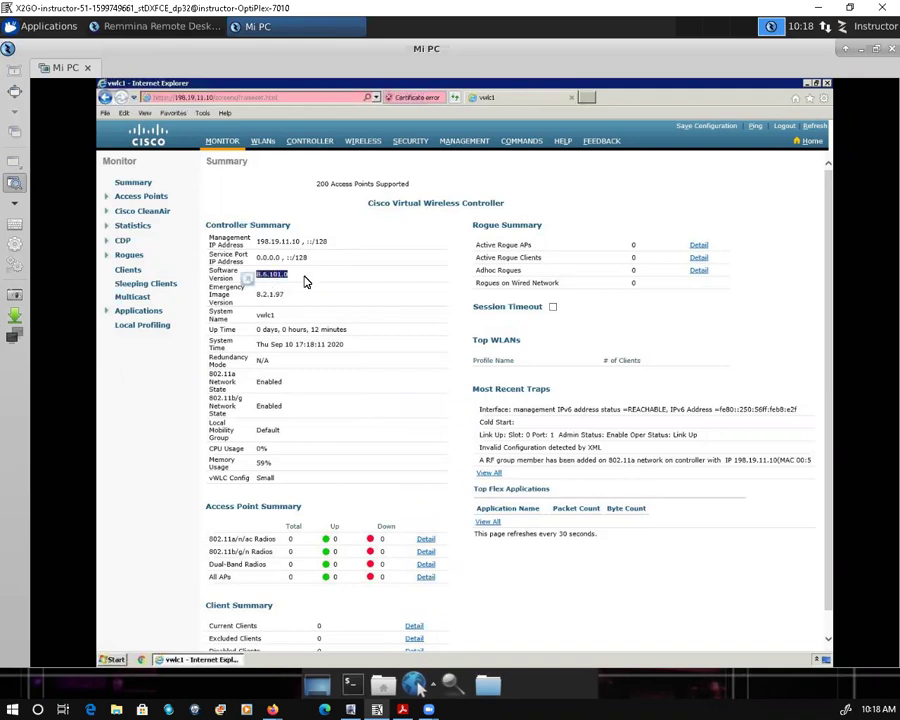
pyautogui.click(257, 293)
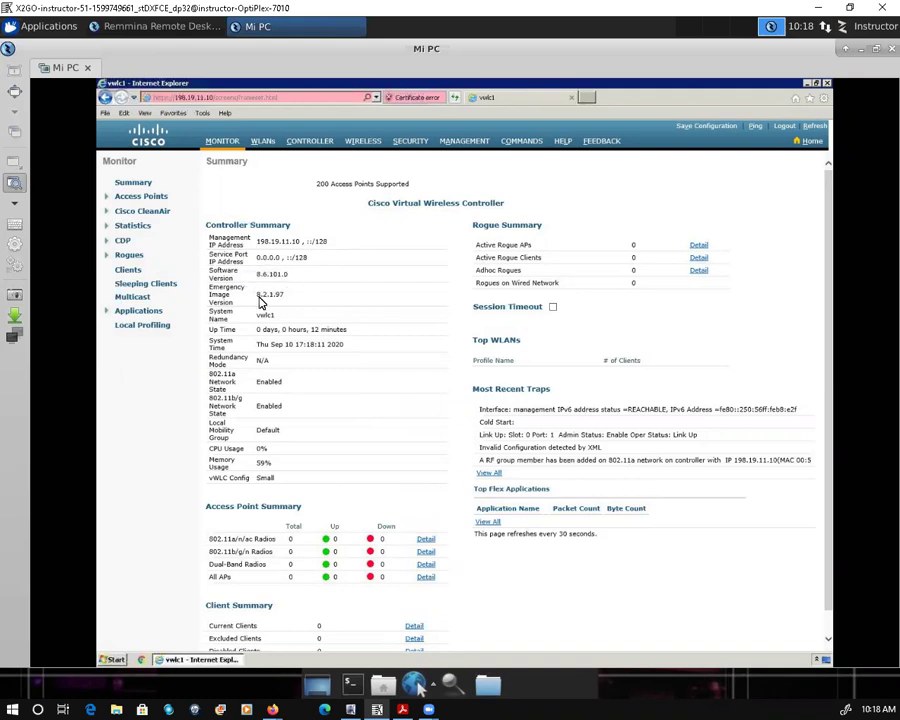
pyautogui.moveTo(253, 293); pyautogui.dragTo(283, 293)
pyautogui.click(295, 304)
pyautogui.scroll(-1, 335, 582)
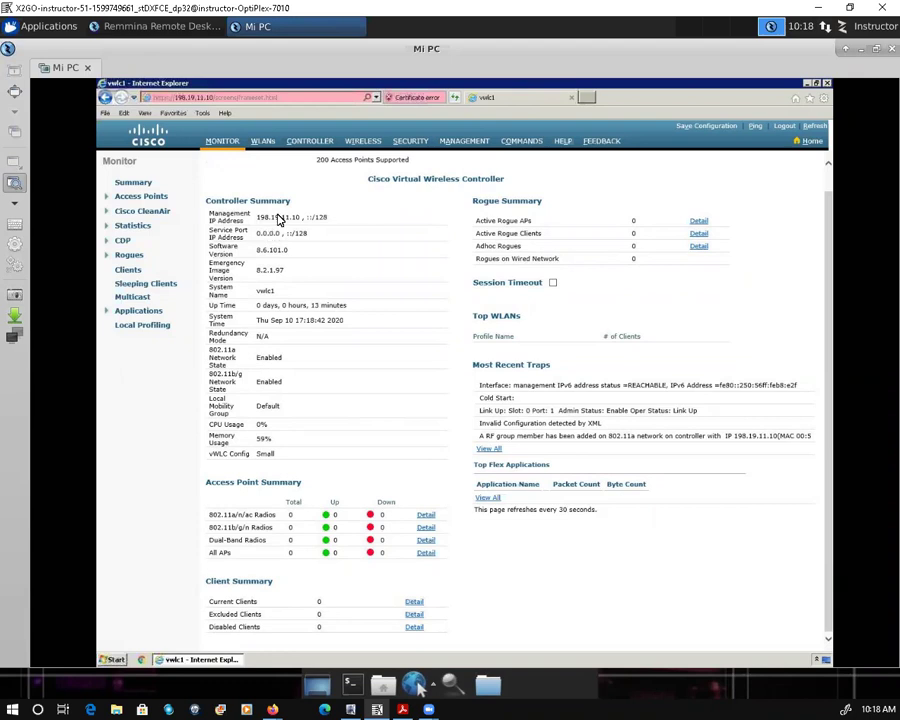
# Step: Go to the WLANs list and open WLAN ID 1, dcloud-demo, for editing
pyautogui.click(263, 146)
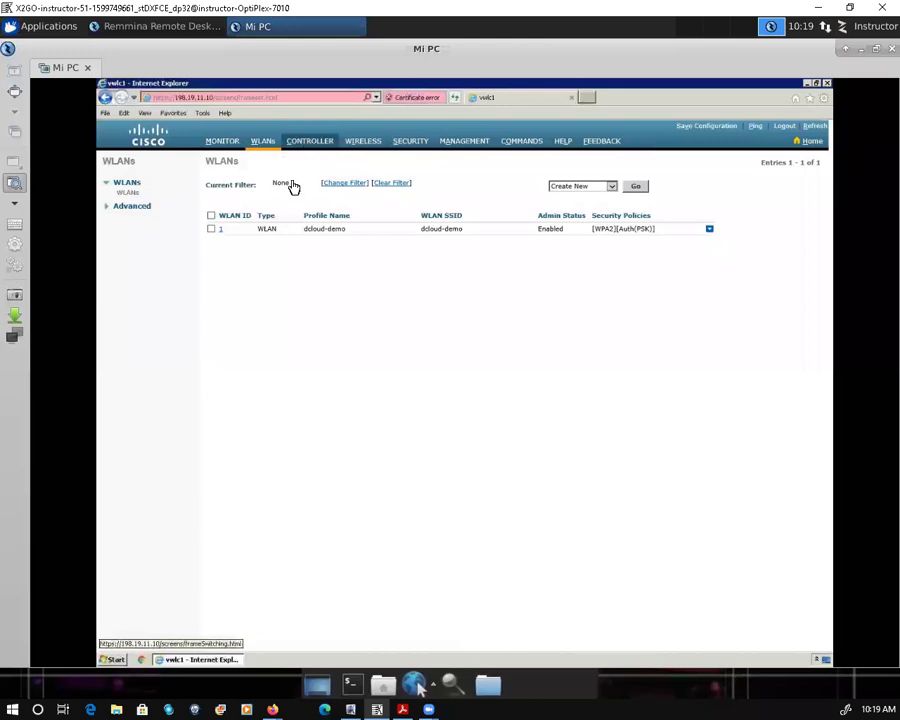
pyautogui.click(222, 231)
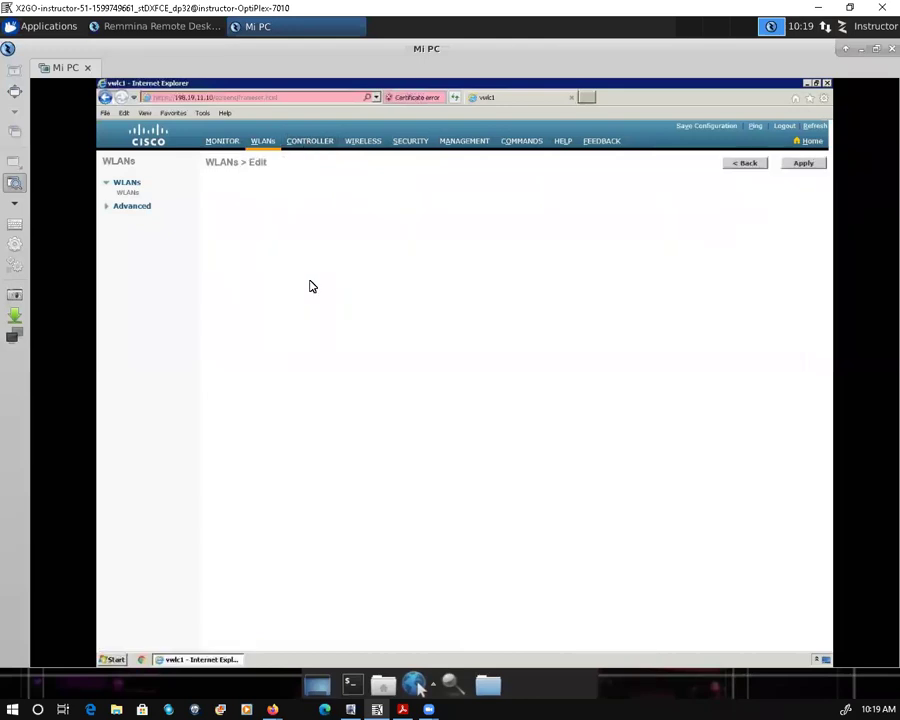
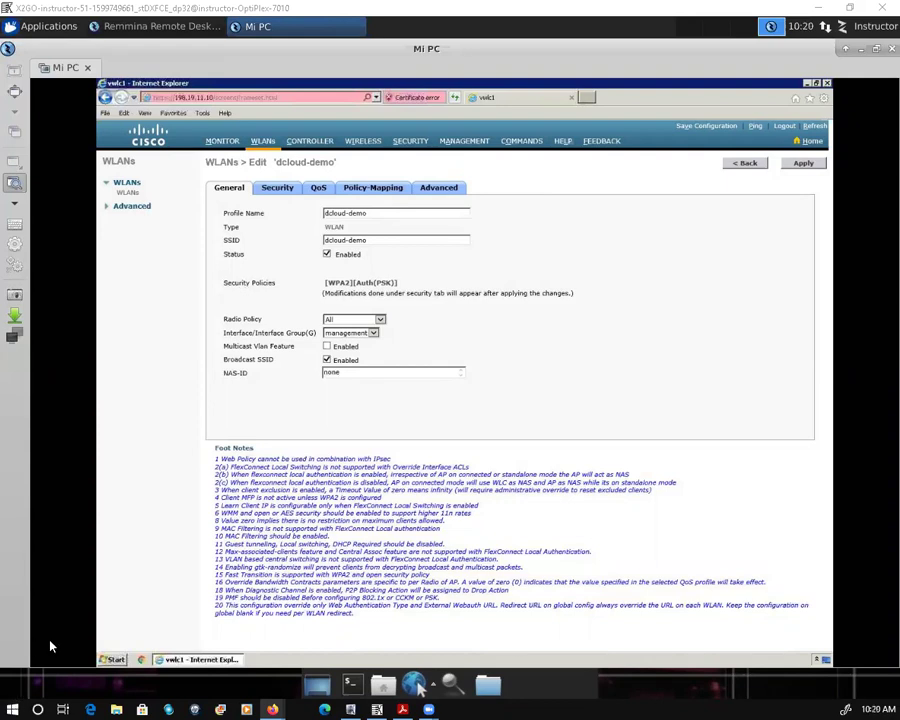
# Step: Bring up the Win+X system tools menu, then dismiss it with Escape
pyautogui.press('super+x')
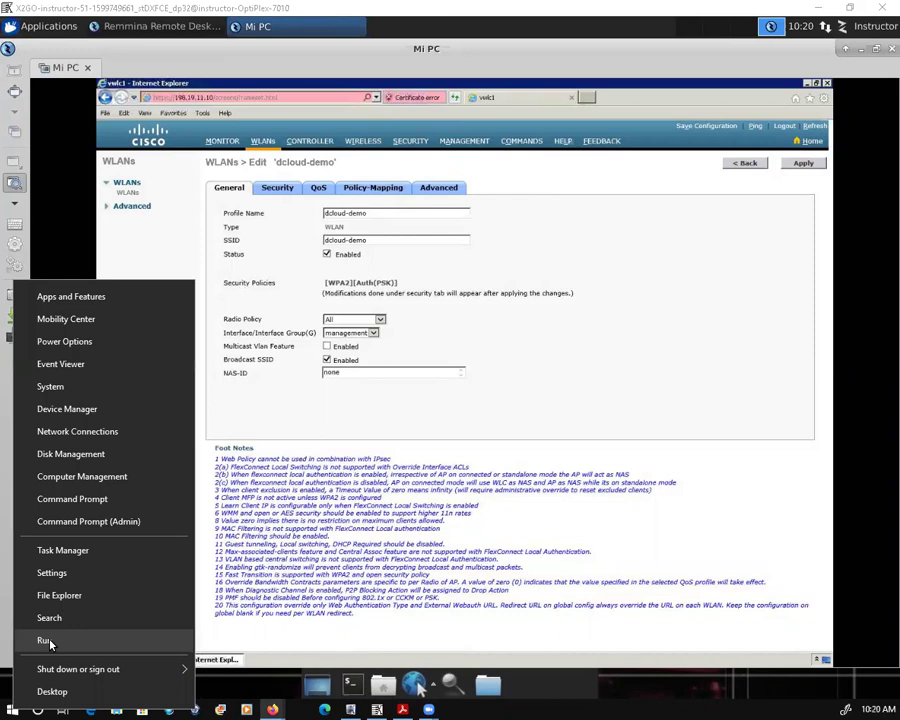
pyautogui.press('Escape')
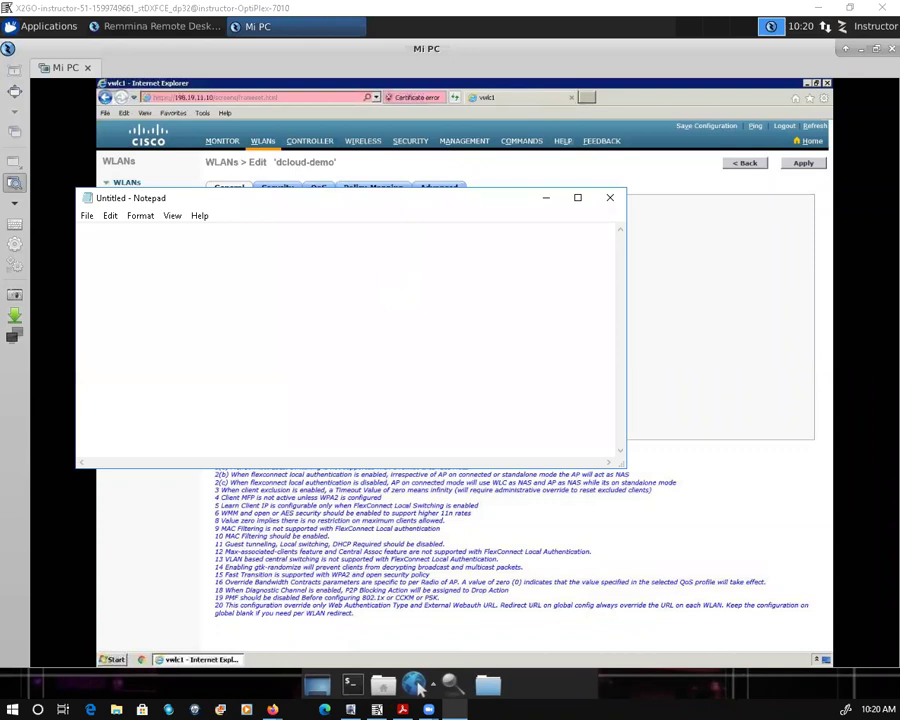
# Step: Type 'Cisco Virtual Wireless Lan Controller 8.6 Configuration Wizard and Best Practices v1', correcting 8.8 to 8.6
pyautogui.write('Cisco ')
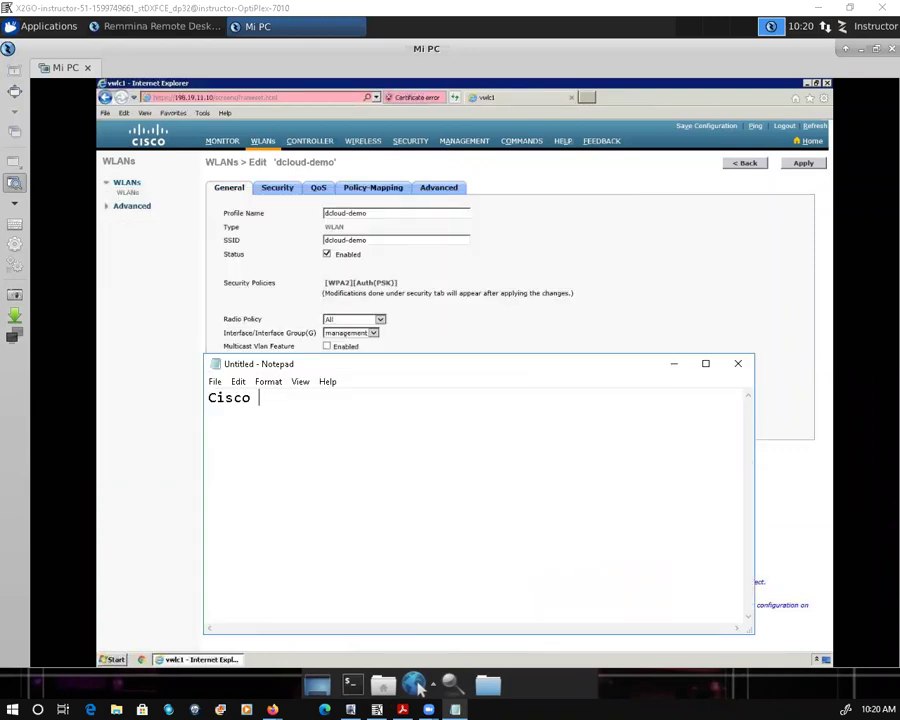
pyautogui.write('Virtual Wireless Lan Cont')
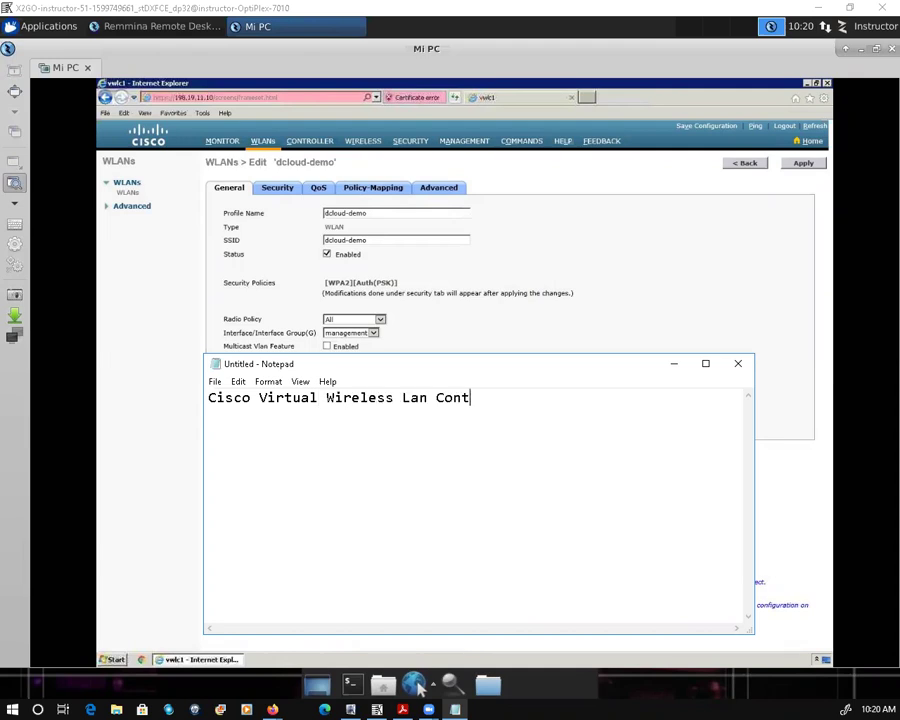
pyautogui.write('roller 8.6 Co')
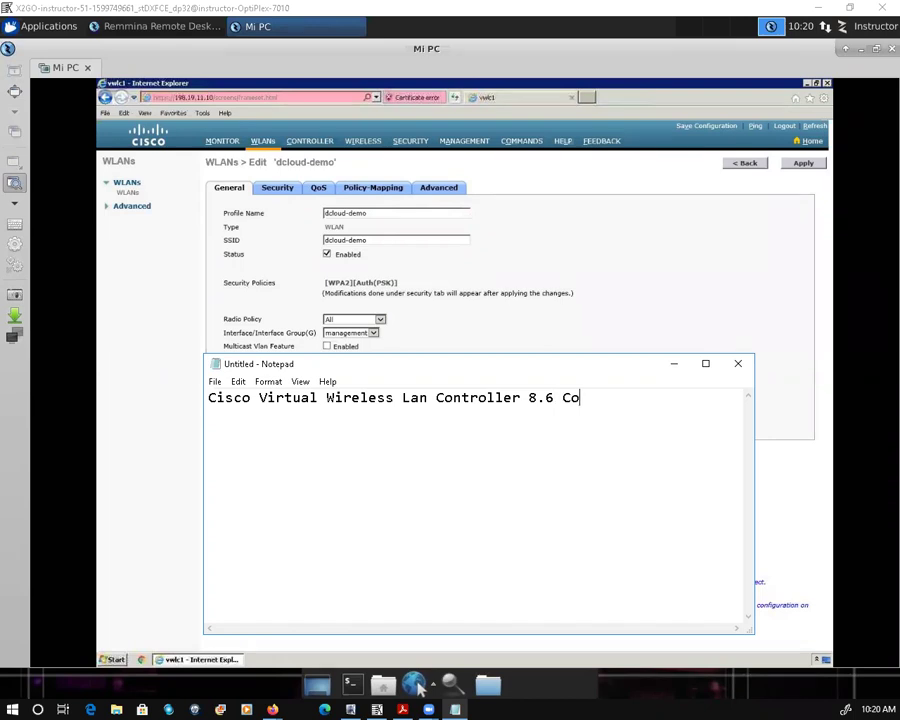
pyautogui.write('nfiguration Wiza')
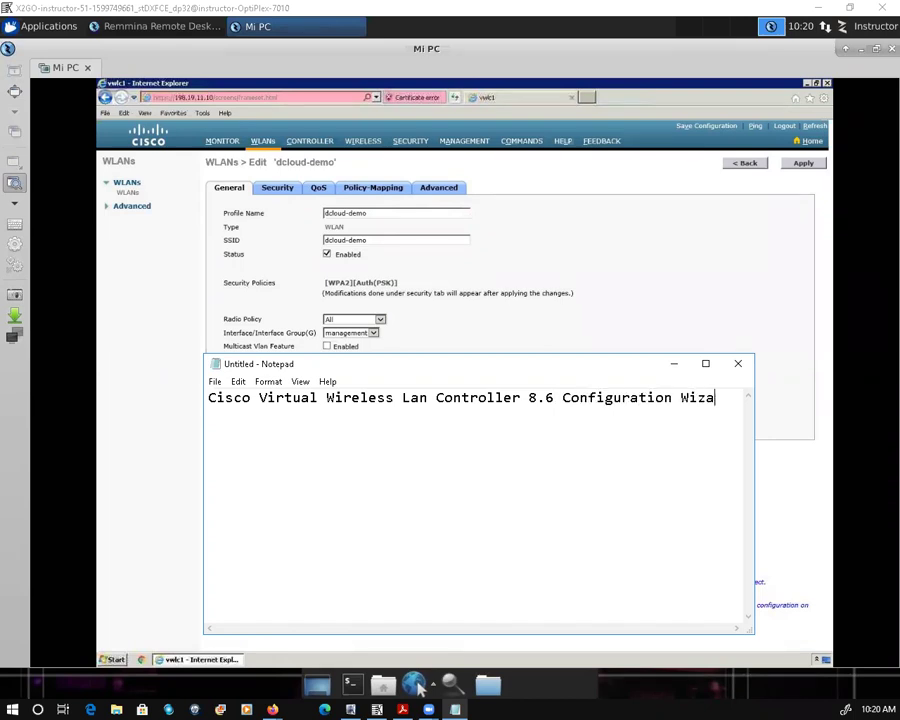
pyautogui.write('rd and Best Practi')
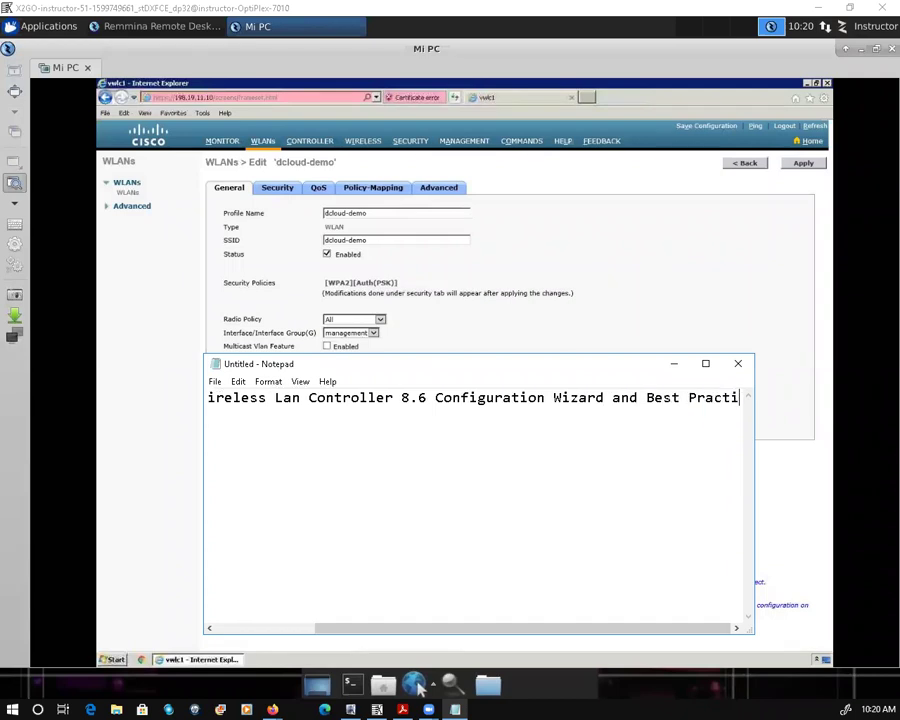
pyautogui.write('ces ')
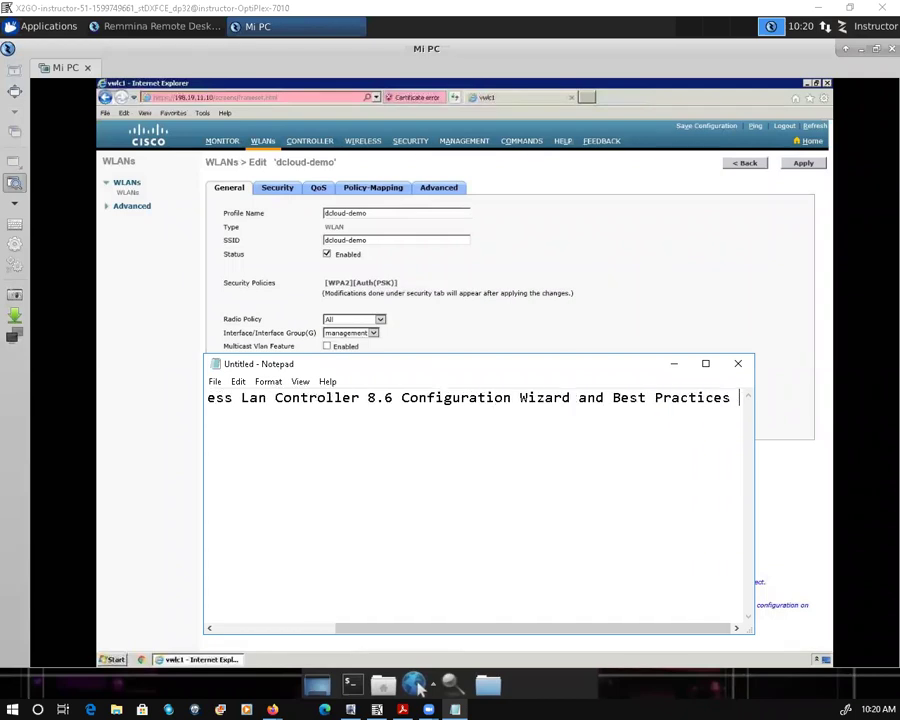
pyautogui.write('v1')
pyautogui.hotkey('ctrl', 'Left')
pyautogui.hotkey('ctrl', 'Left')
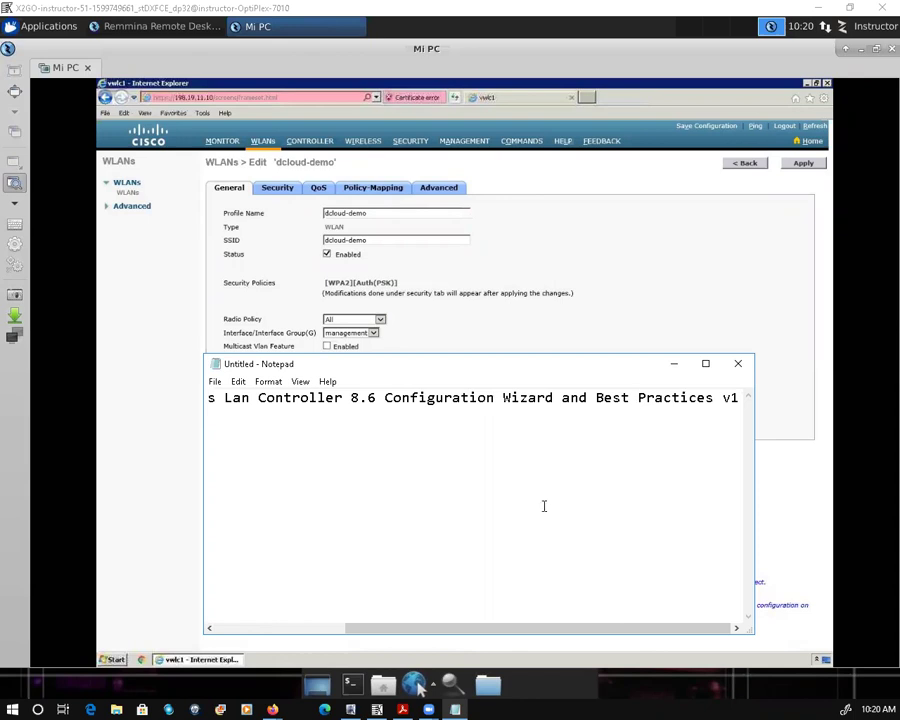
pyautogui.hotkey('ctrl', 'Left')
pyautogui.hotkey('ctrl', 'Left')
pyautogui.hotkey('ctrl', 'Left')
pyautogui.press('Return')
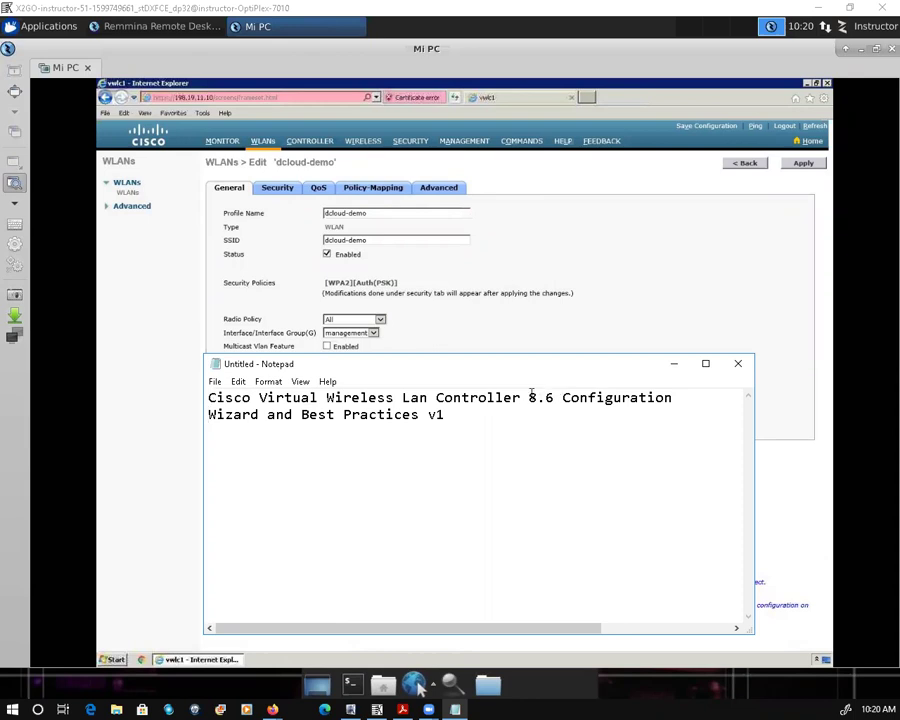
pyautogui.doubleClick(545, 397)
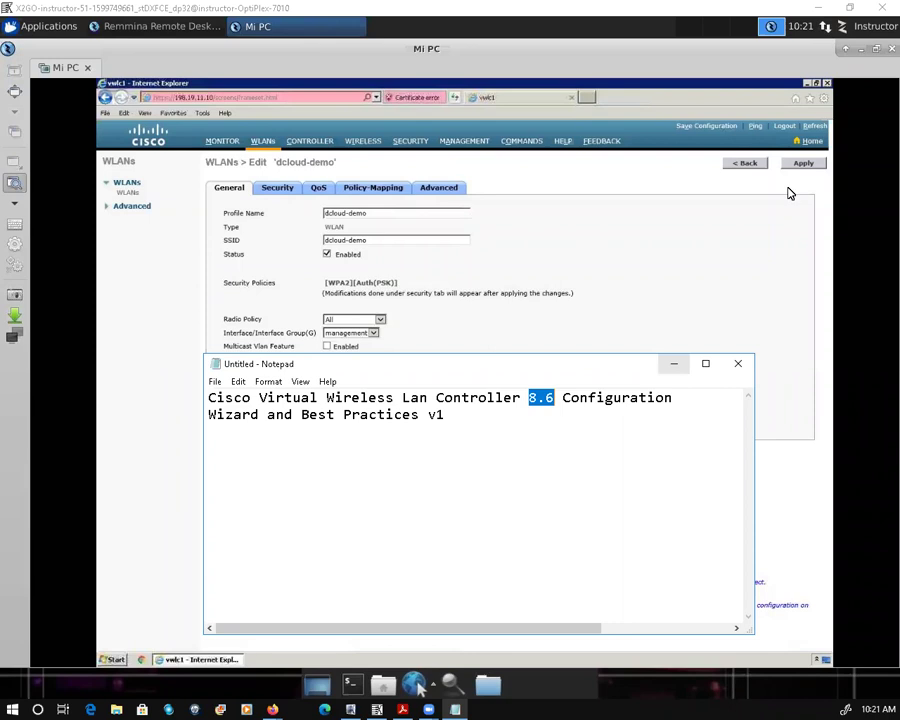
# Step: Log out of the wireless controller and close the remote Internet Explorer window
pyautogui.click(787, 133)
pyautogui.click(787, 133)
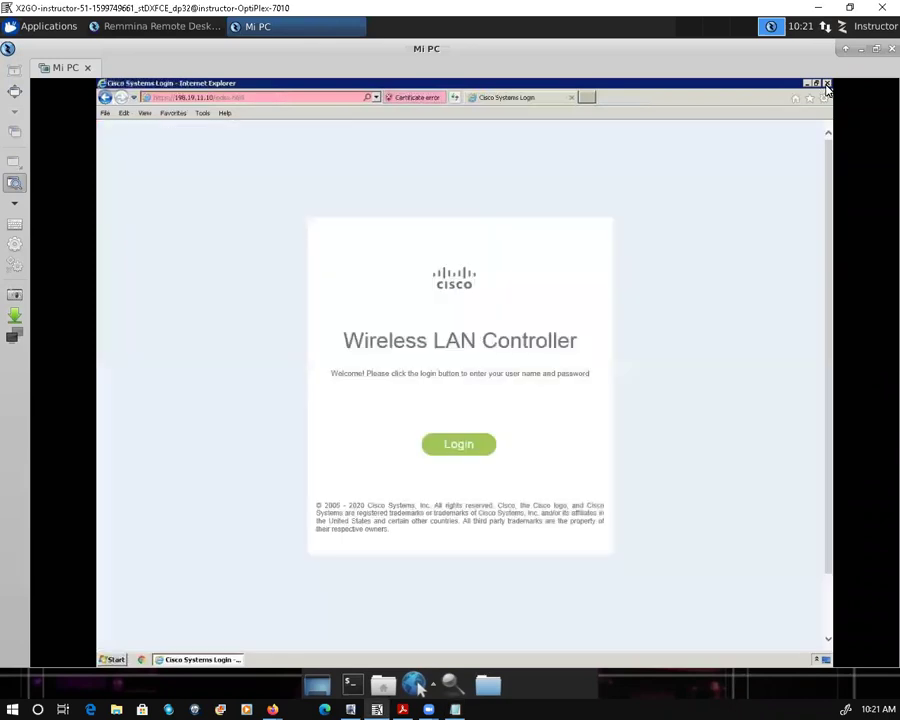
pyautogui.click(827, 85)
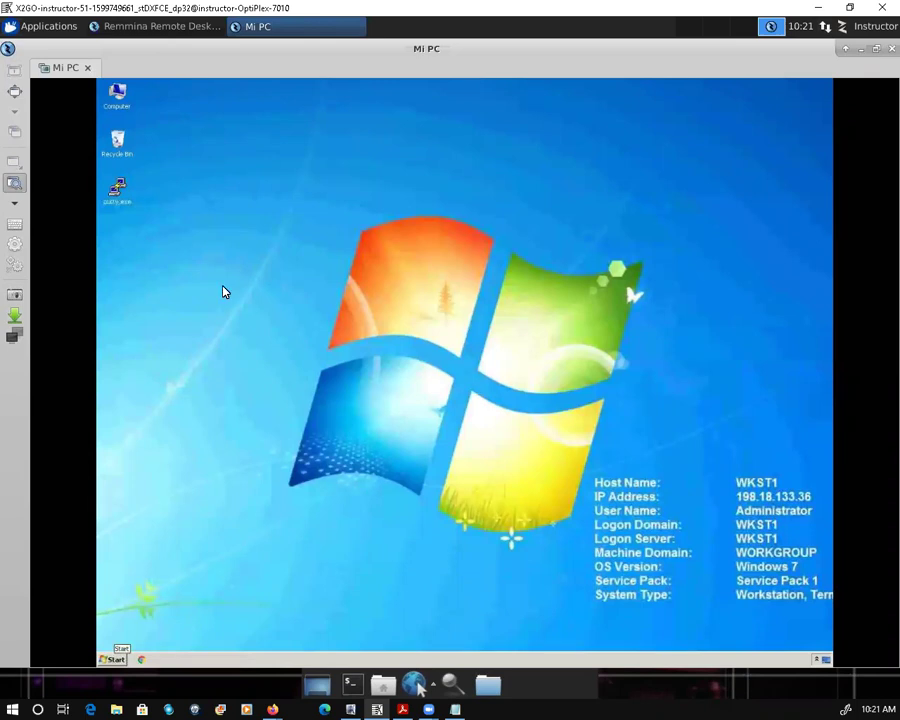
pyautogui.click(116, 659)
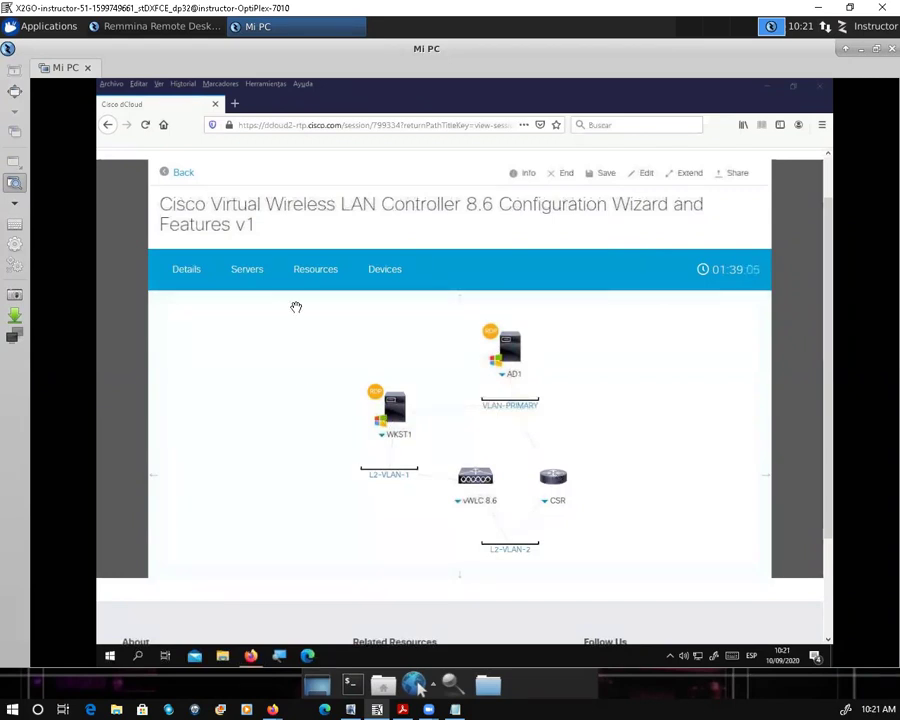
# Step: Open Session Details, select the parent demo and owner values, and scroll to AnyConnect Credentials
pyautogui.click(187, 272)
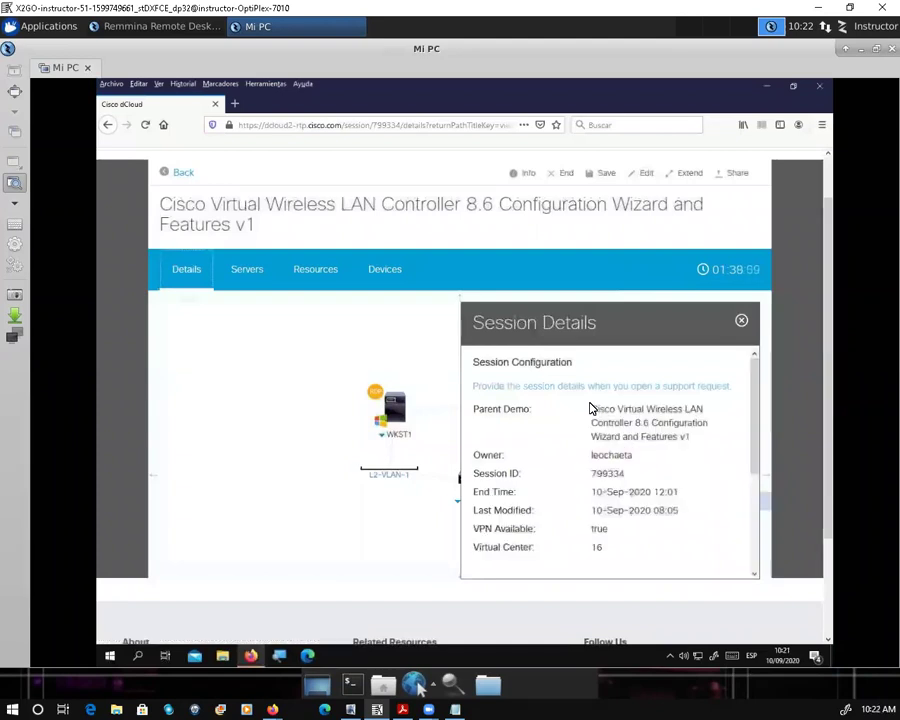
pyautogui.tripleClick(692, 441)
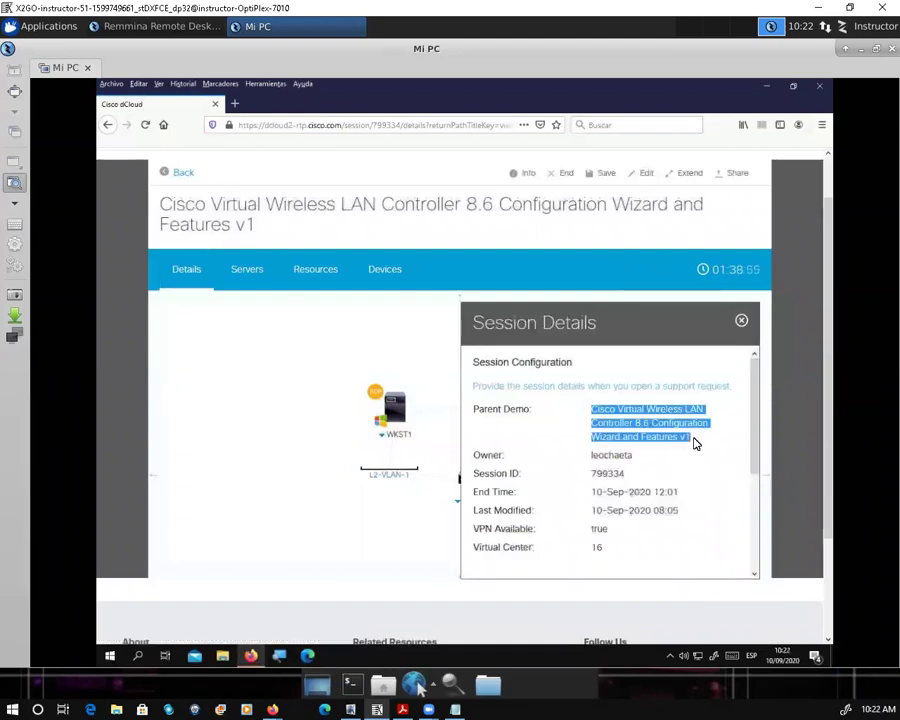
pyautogui.click(620, 456)
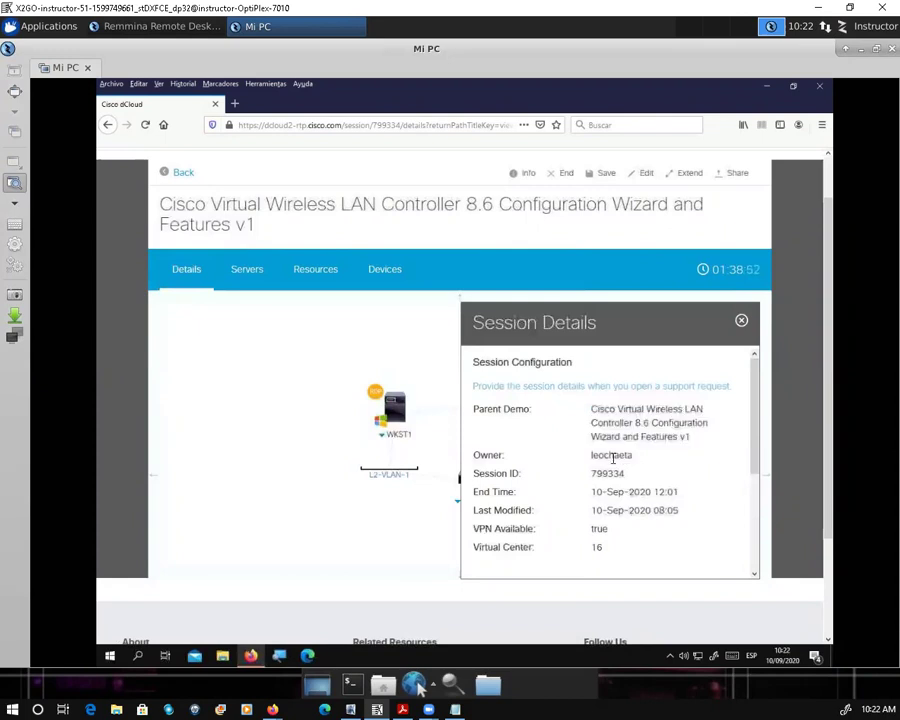
pyautogui.doubleClick(592, 458)
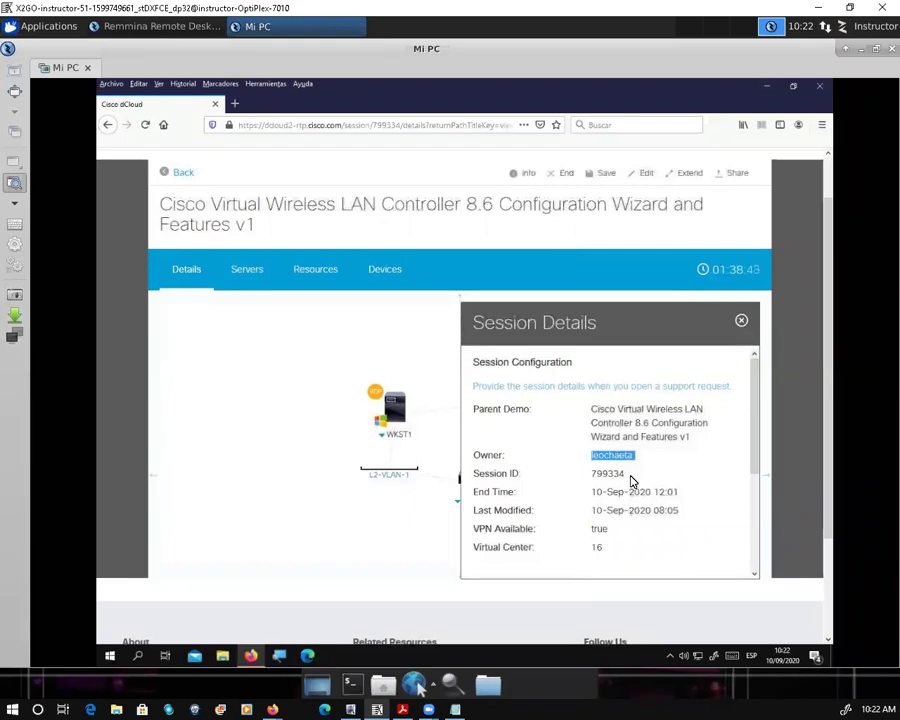
pyautogui.scroll(-1, 636, 398)
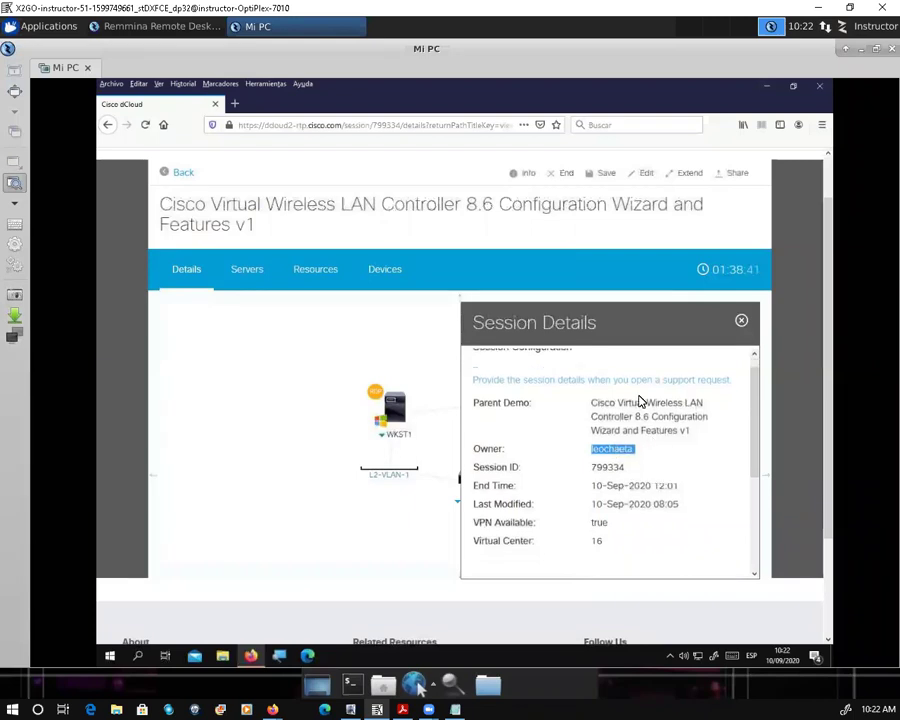
pyautogui.scroll(-2, 676, 402)
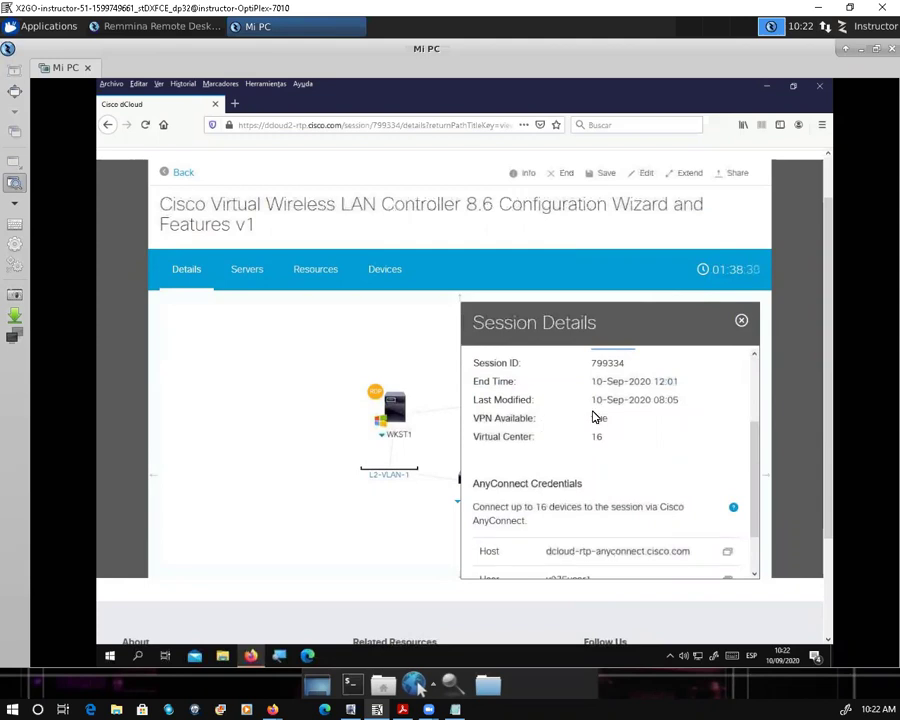
pyautogui.scroll(-1, 597, 420)
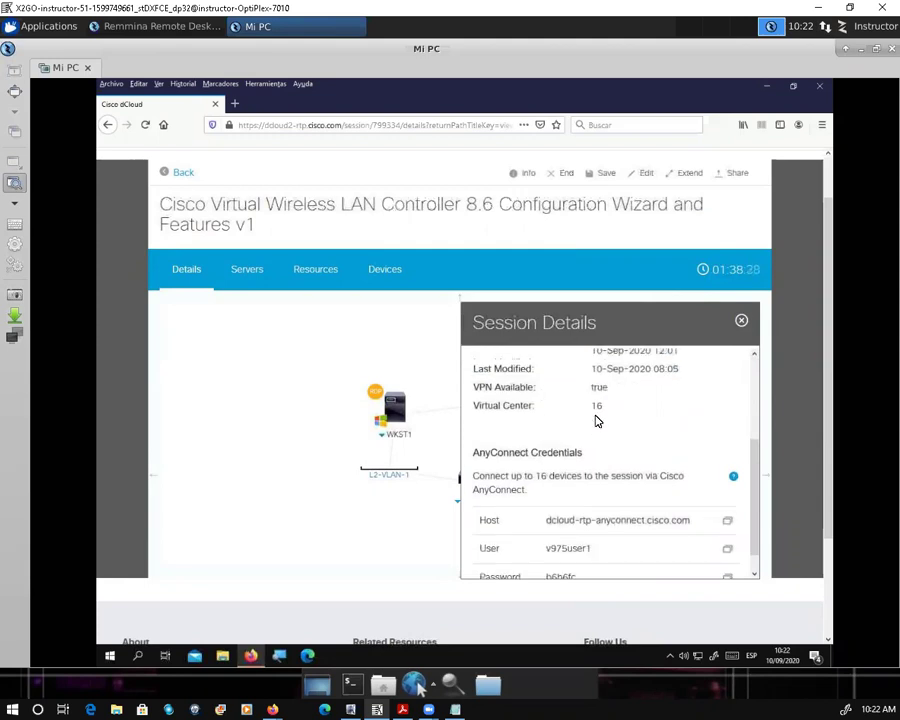
pyautogui.scroll(-1, 565, 499)
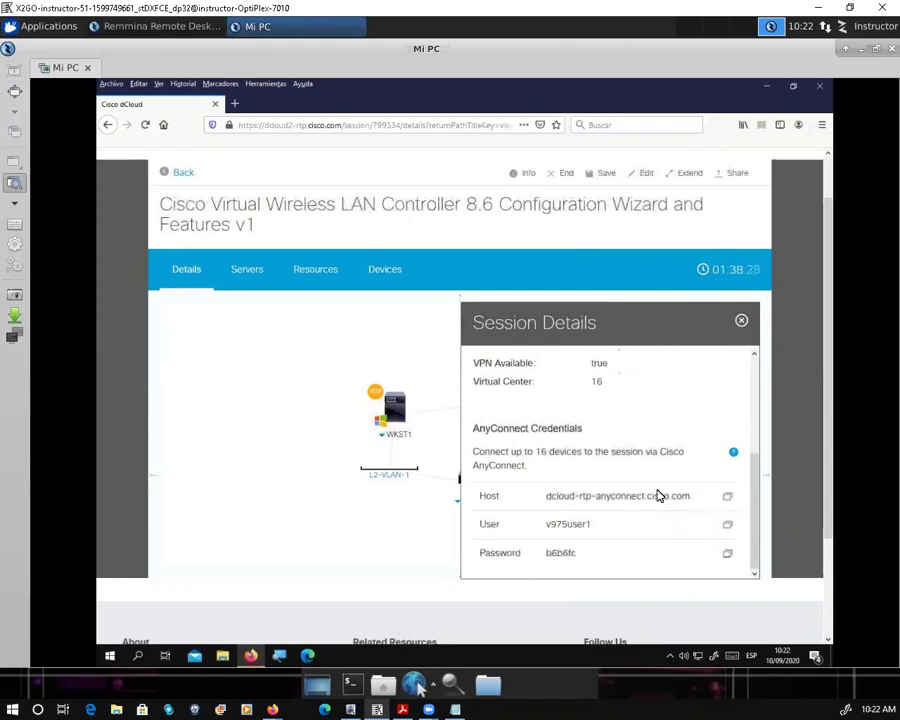
pyautogui.scroll(-2, 658, 495)
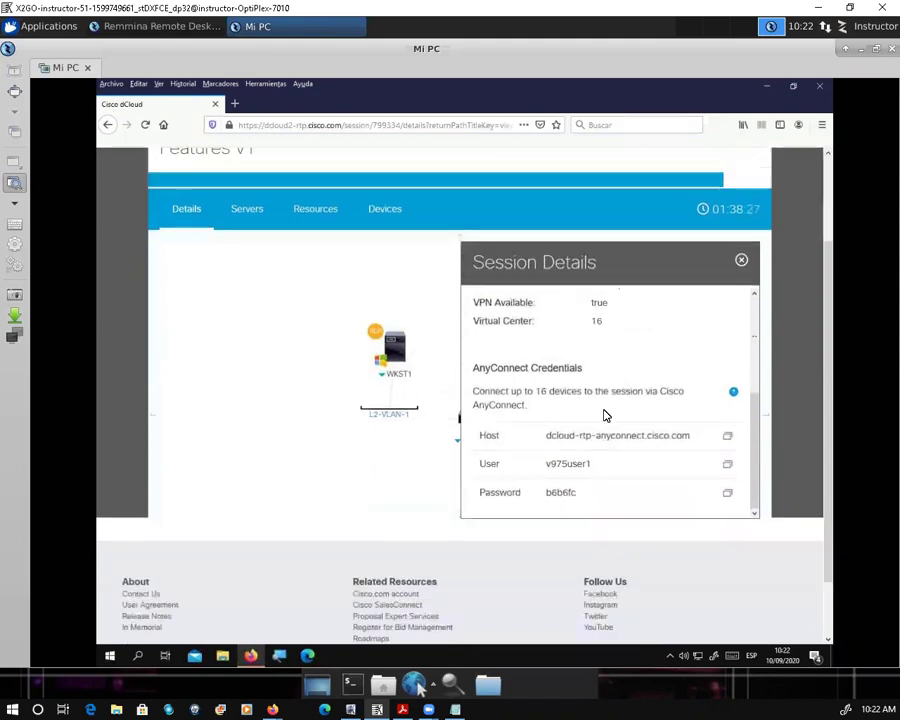
pyautogui.scroll(-1, 525, 360)
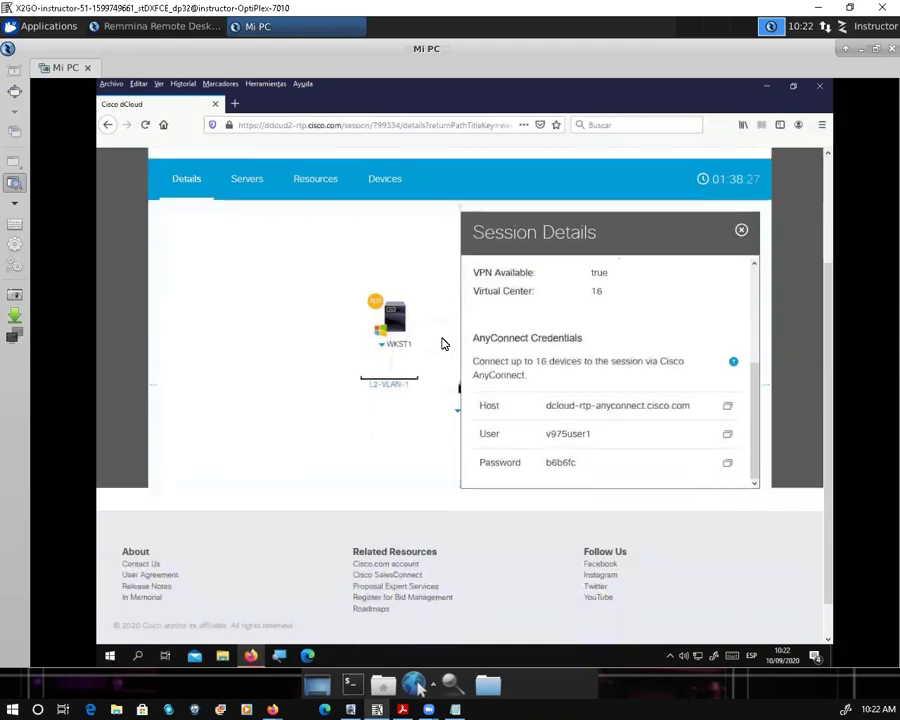
pyautogui.scroll(-1, 525, 360)
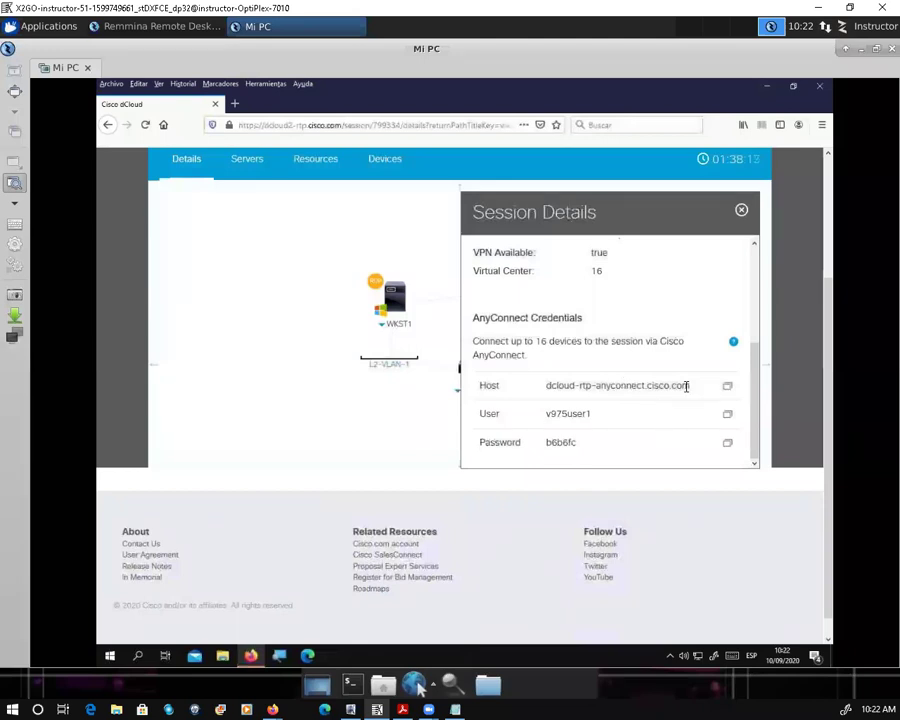
# Step: Select the AnyConnect host, user name and password values in Session Details
pyautogui.tripleClick(548, 390)
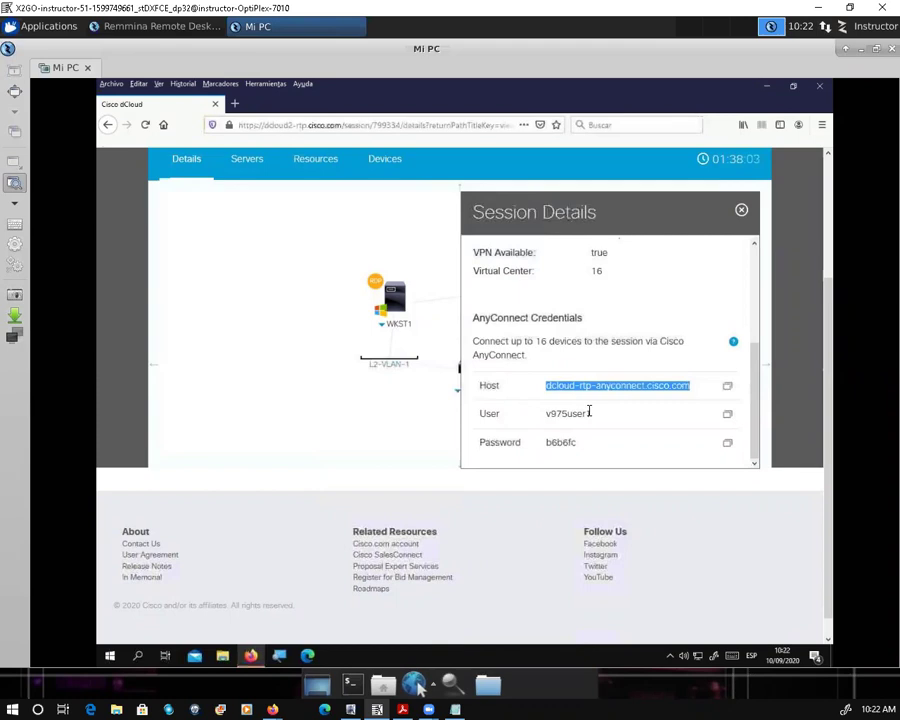
pyautogui.doubleClick(547, 413)
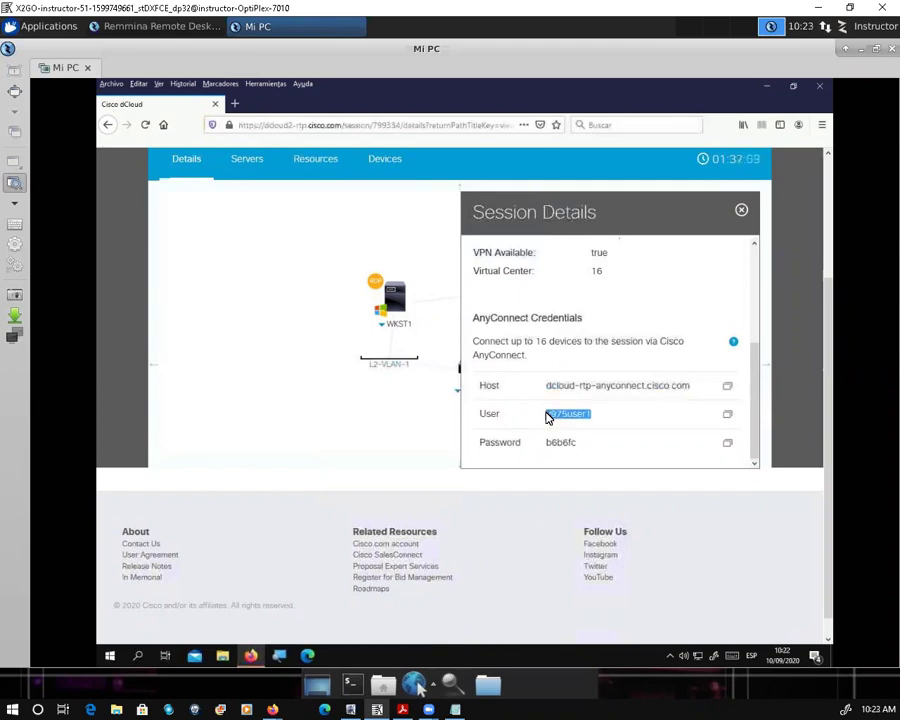
pyautogui.click(546, 441)
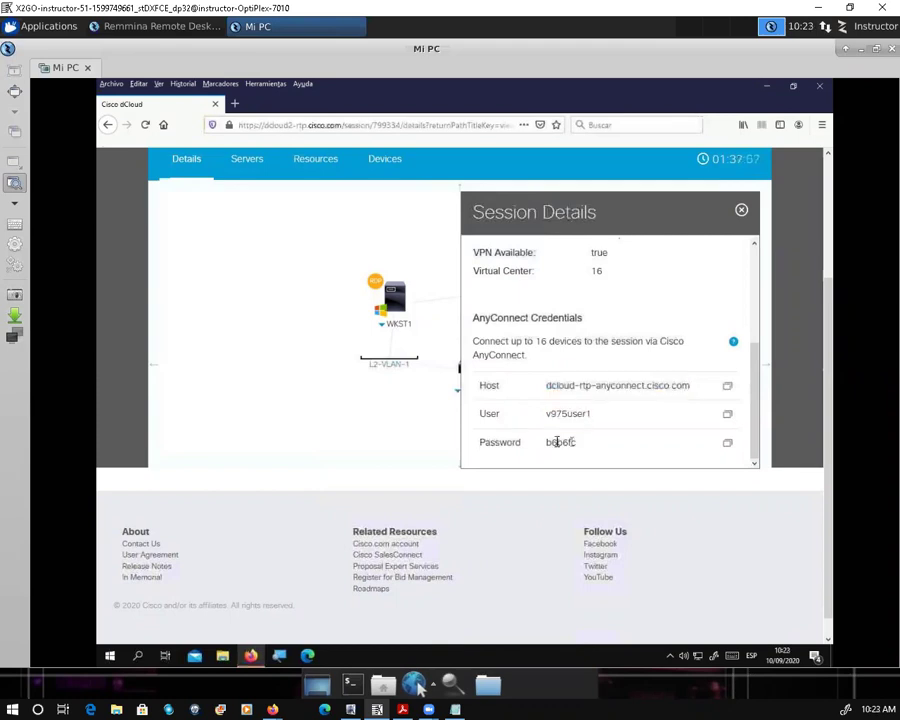
pyautogui.moveTo(546, 441); pyautogui.dragTo(611, 432)
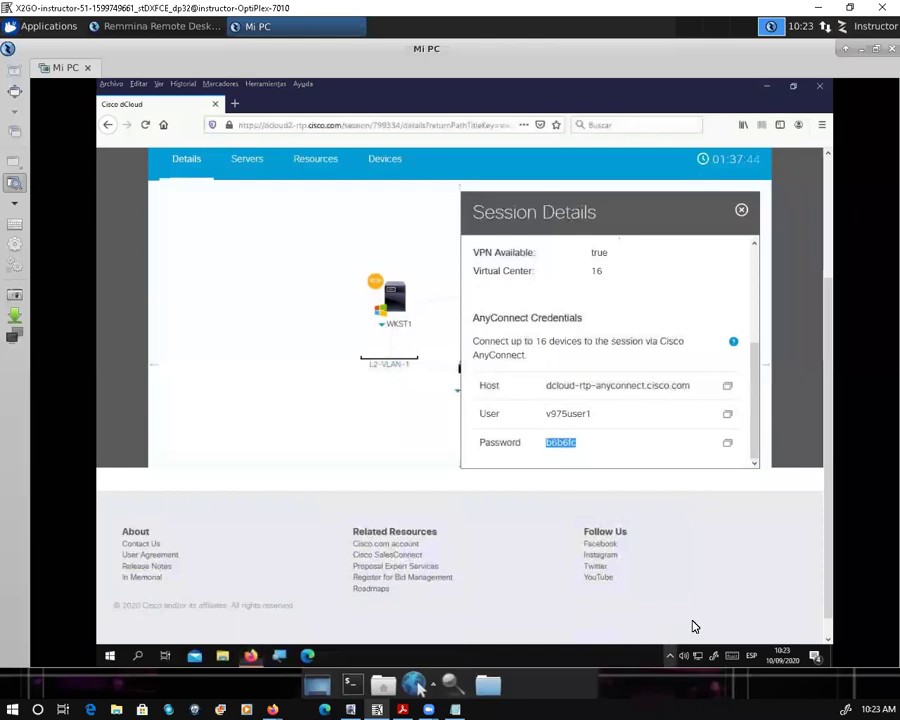
# Step: Check the AnyConnect client's tray menu, then switch to the session's Servers view
pyautogui.click(669, 656)
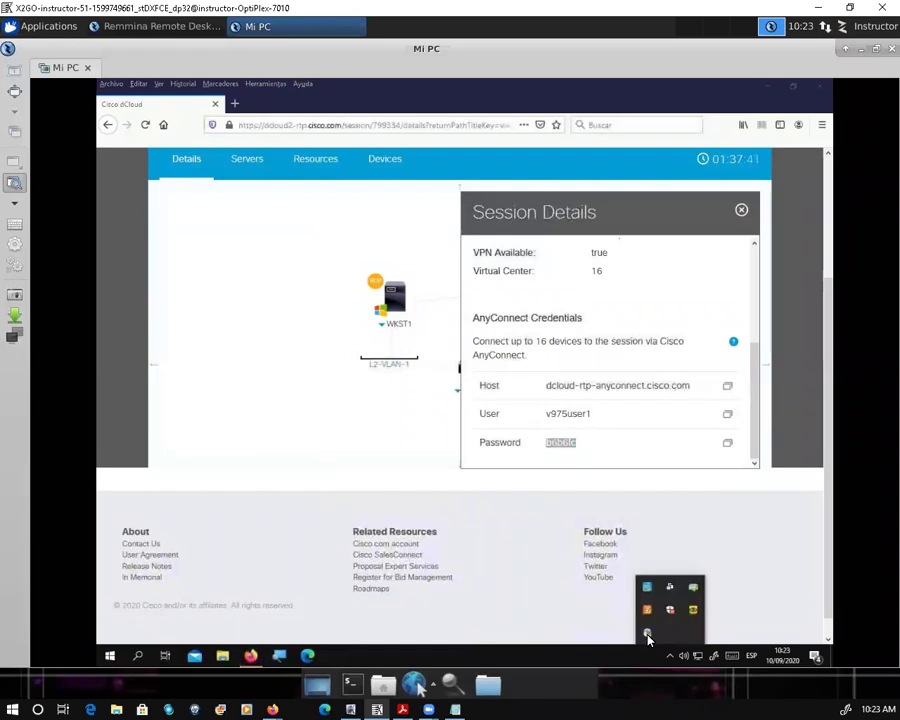
pyautogui.rightClick(647, 634)
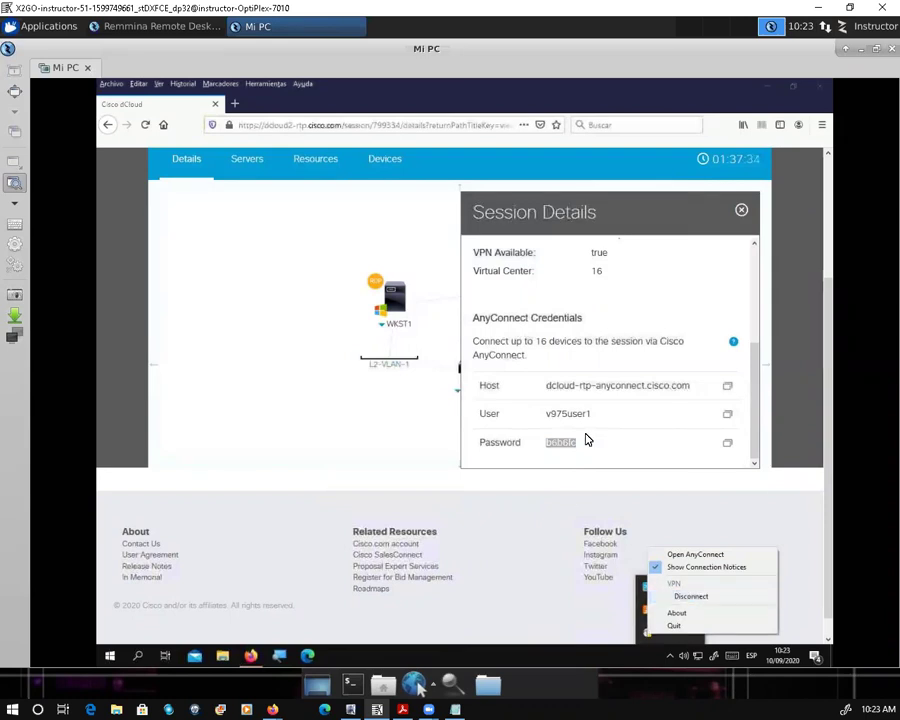
pyautogui.click(617, 301)
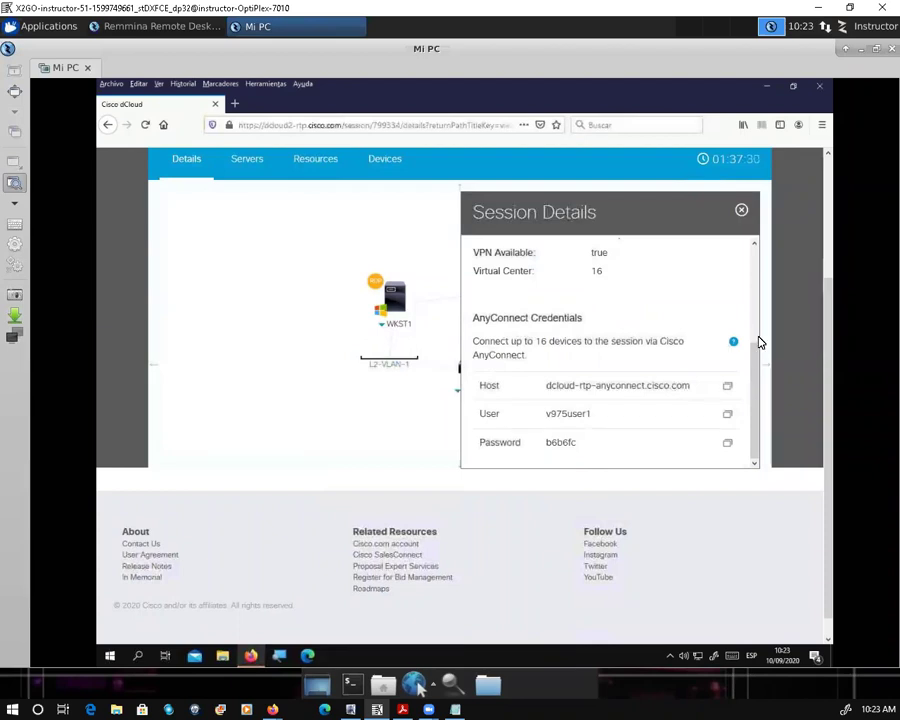
pyautogui.scroll(2, 752, 252)
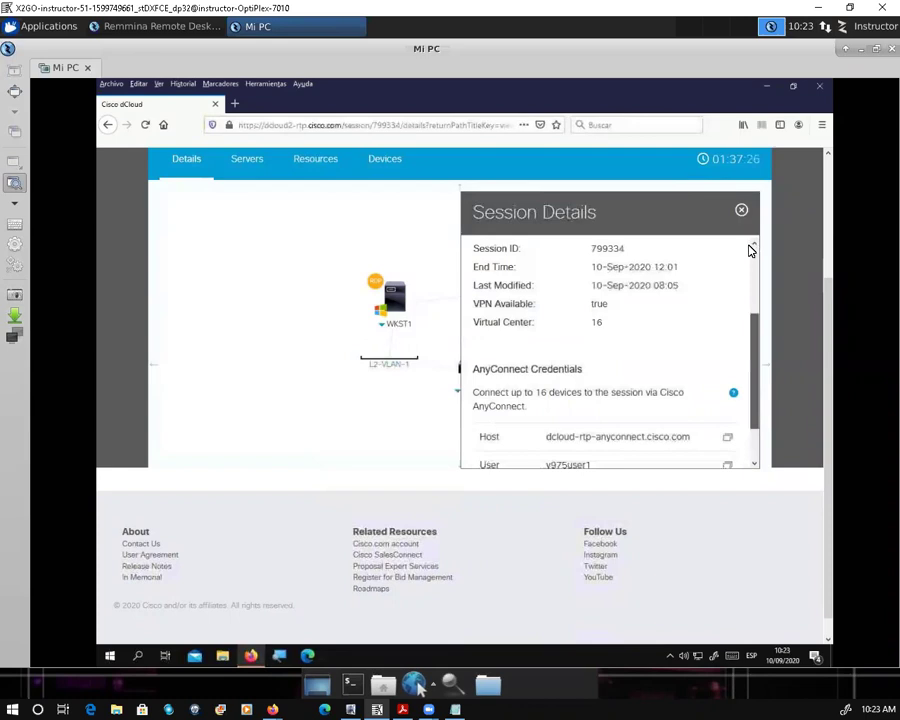
pyautogui.scroll(2, 752, 250)
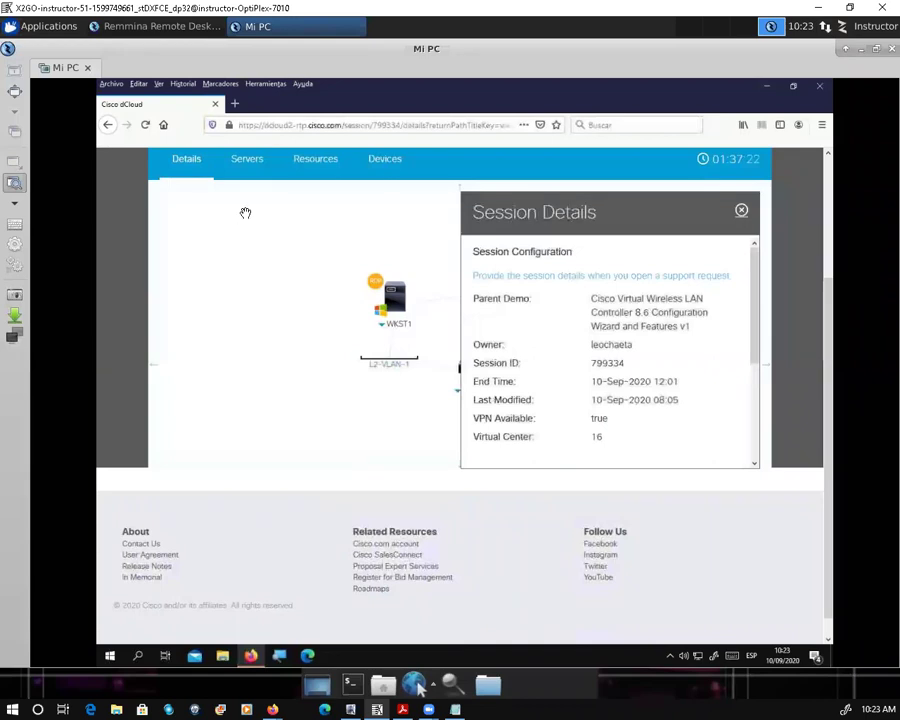
pyautogui.click(244, 171)
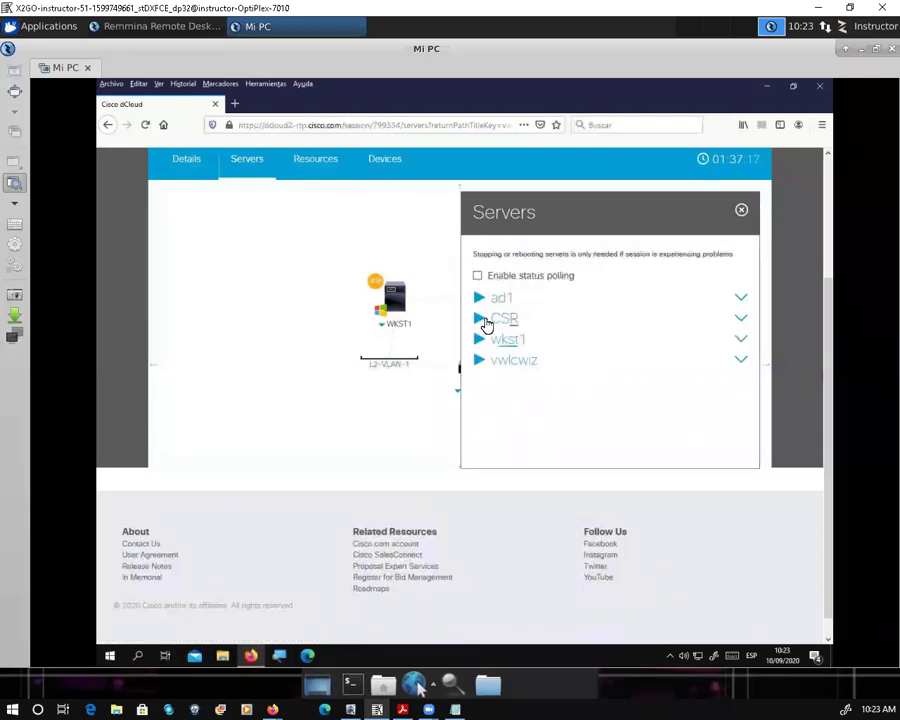
# Step: Expand the CSR server entry and select its IP address 198.18.133.213
pyautogui.click(531, 328)
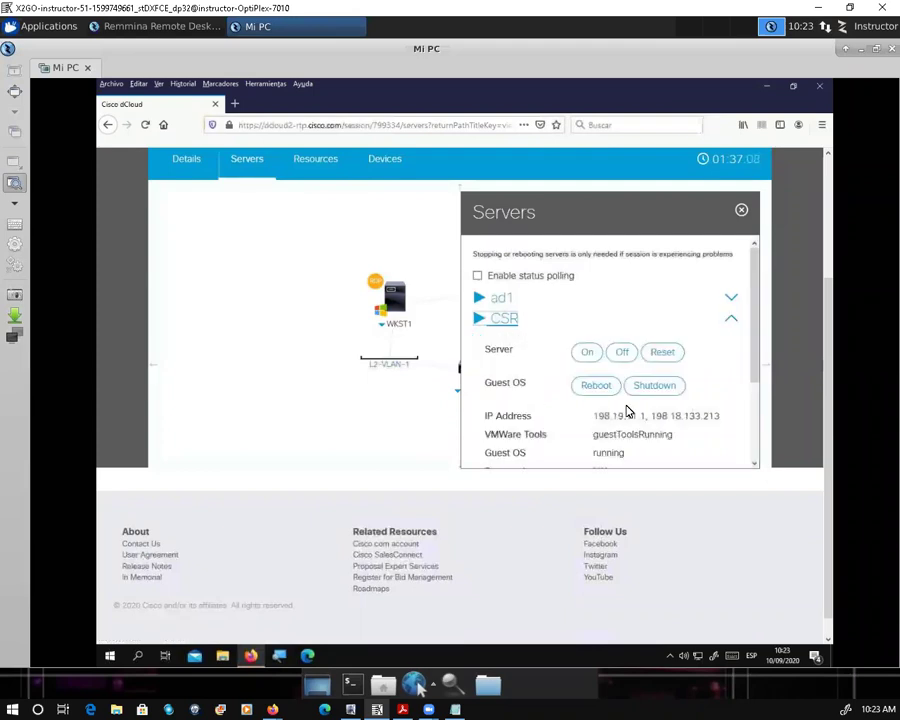
pyautogui.scroll(-1, 645, 377)
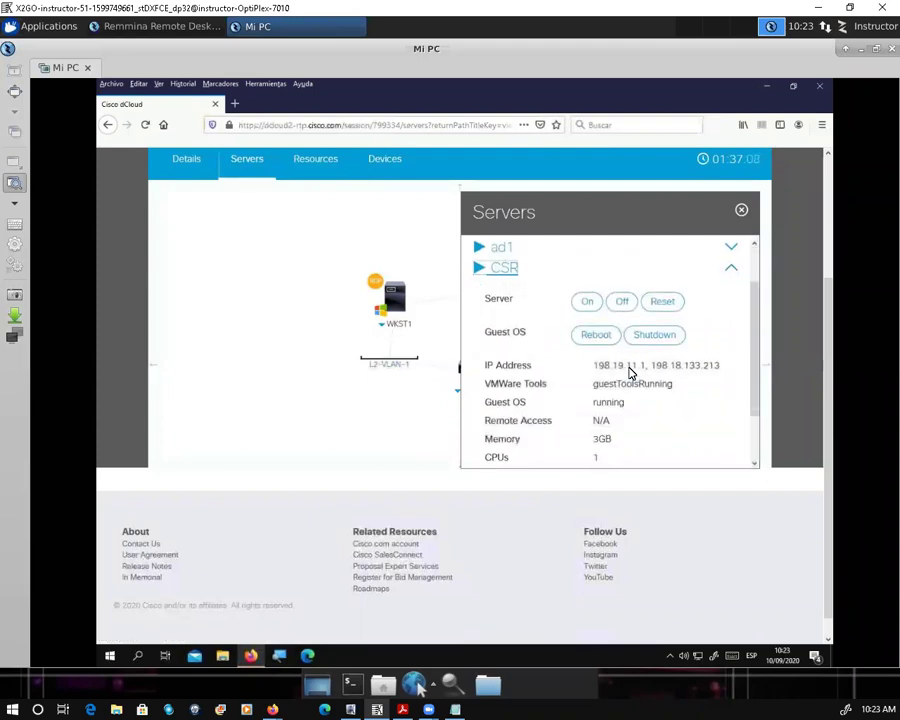
pyautogui.doubleClick(716, 361)
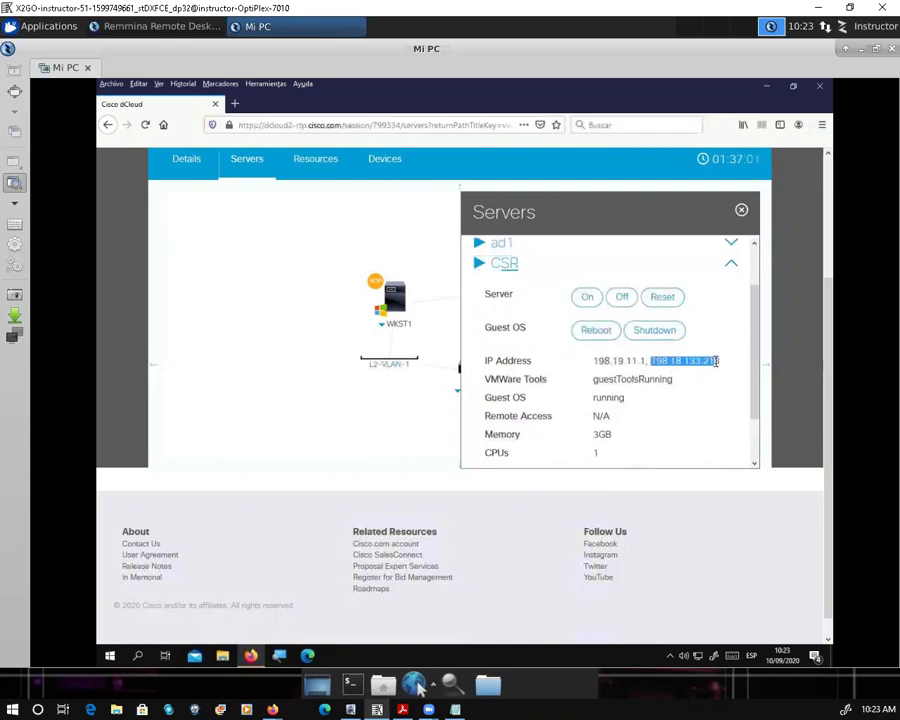
pyautogui.click(632, 395)
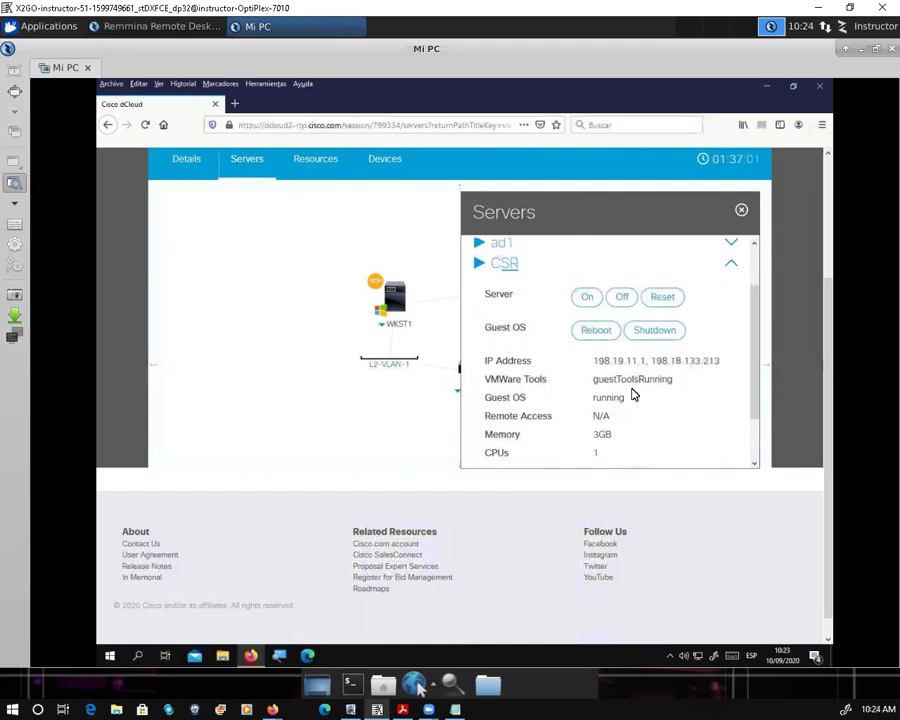
pyautogui.moveTo(653, 361); pyautogui.dragTo(719, 361)
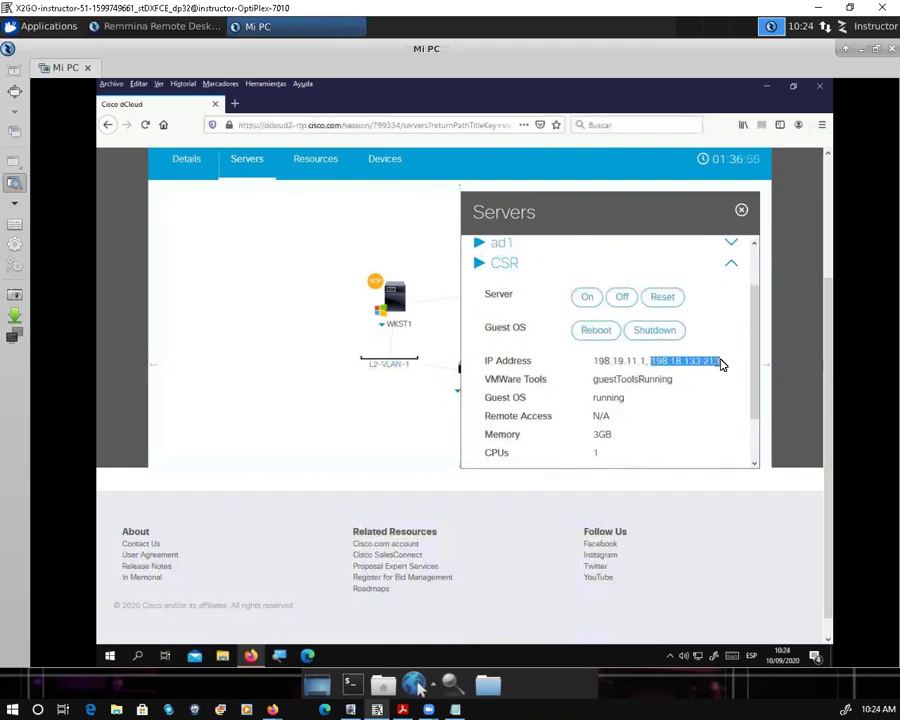
pyautogui.moveTo(645, 361); pyautogui.dragTo(593, 361)
pyautogui.click(626, 372)
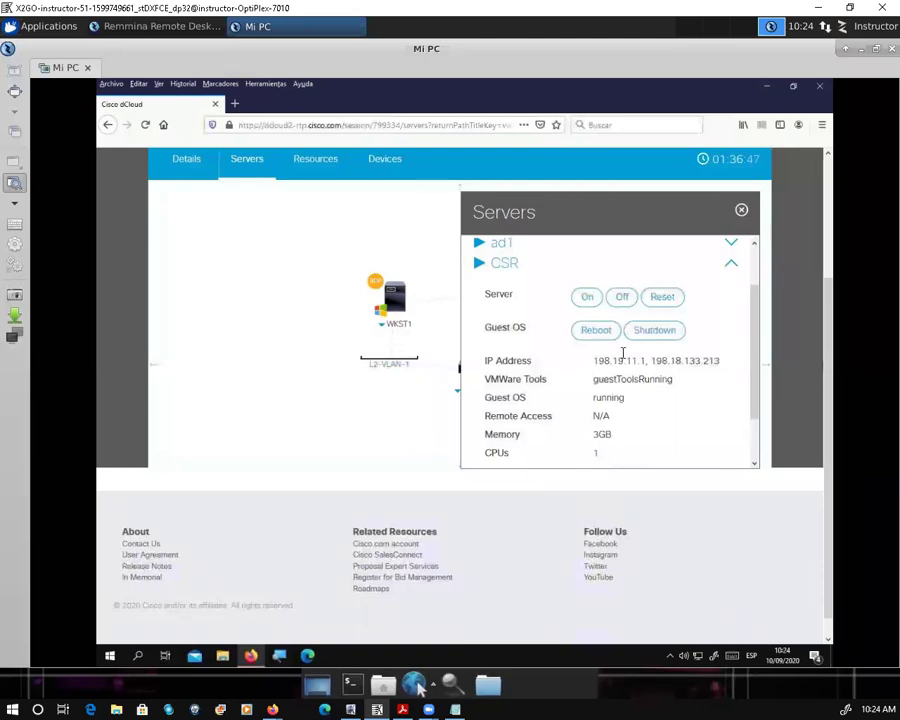
# Step: Expand the wkst1 entry to show its status, Remote Desktop access, 2GB memory and 1 CPU
pyautogui.scroll(-2, 602, 410)
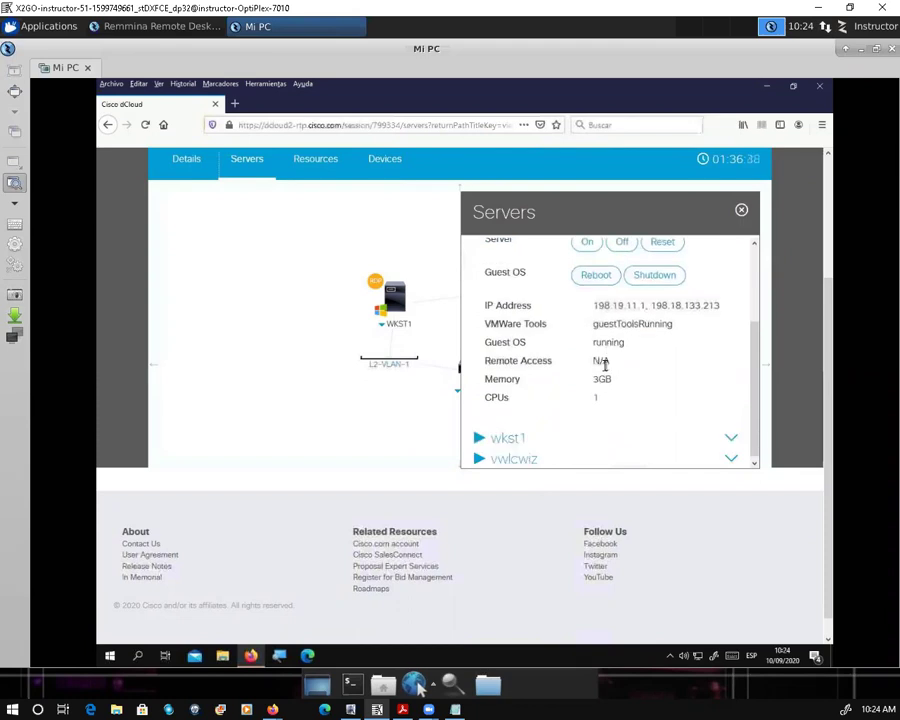
pyautogui.scroll(-1, 575, 385)
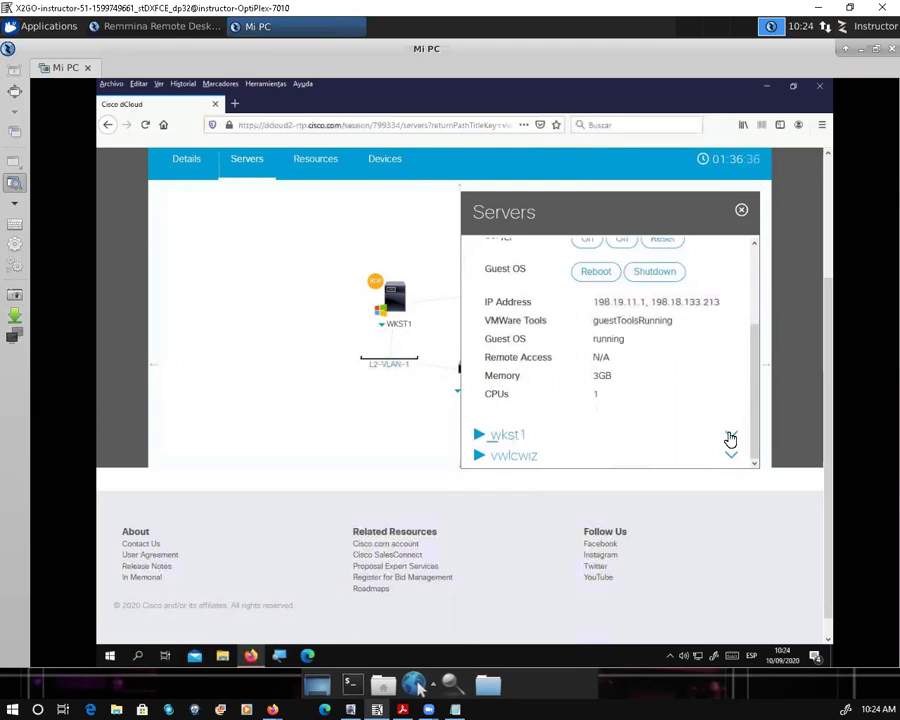
pyautogui.click(377, 306)
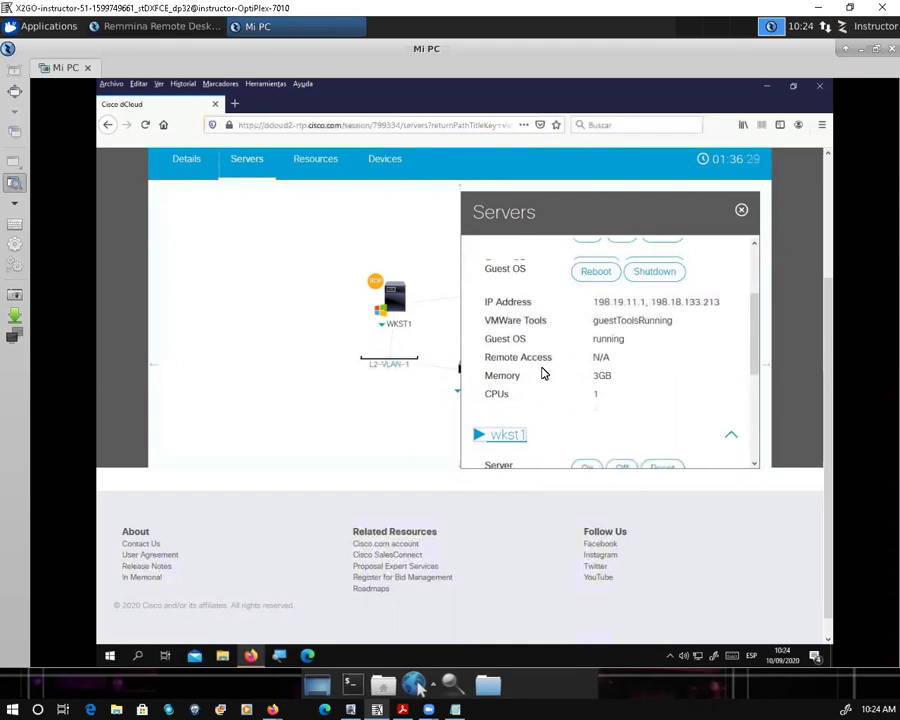
pyautogui.scroll(-2, 543, 373)
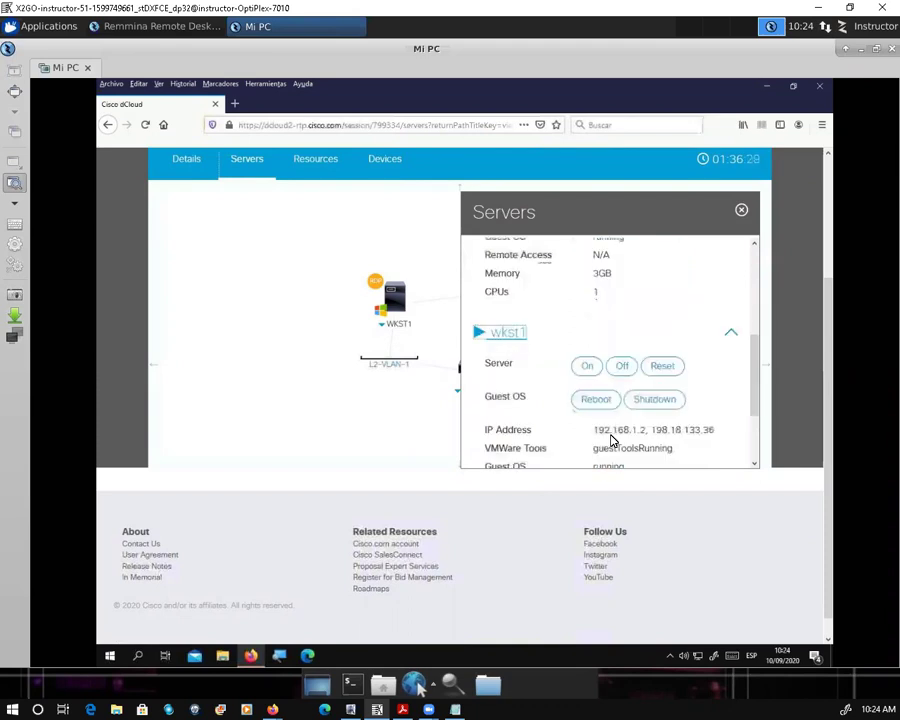
pyautogui.scroll(-2, 612, 440)
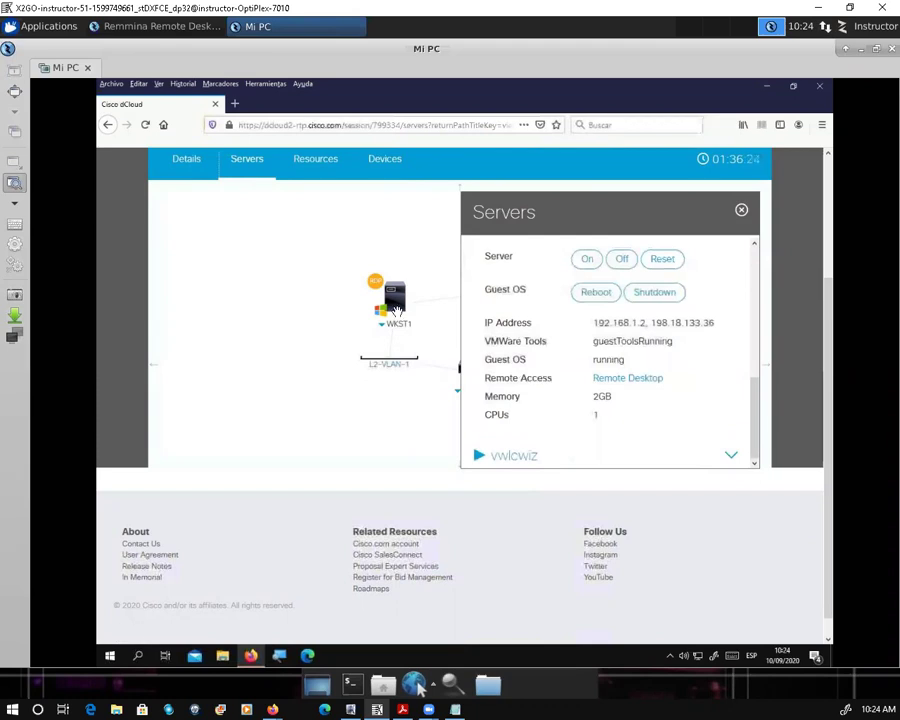
pyautogui.click(110, 657)
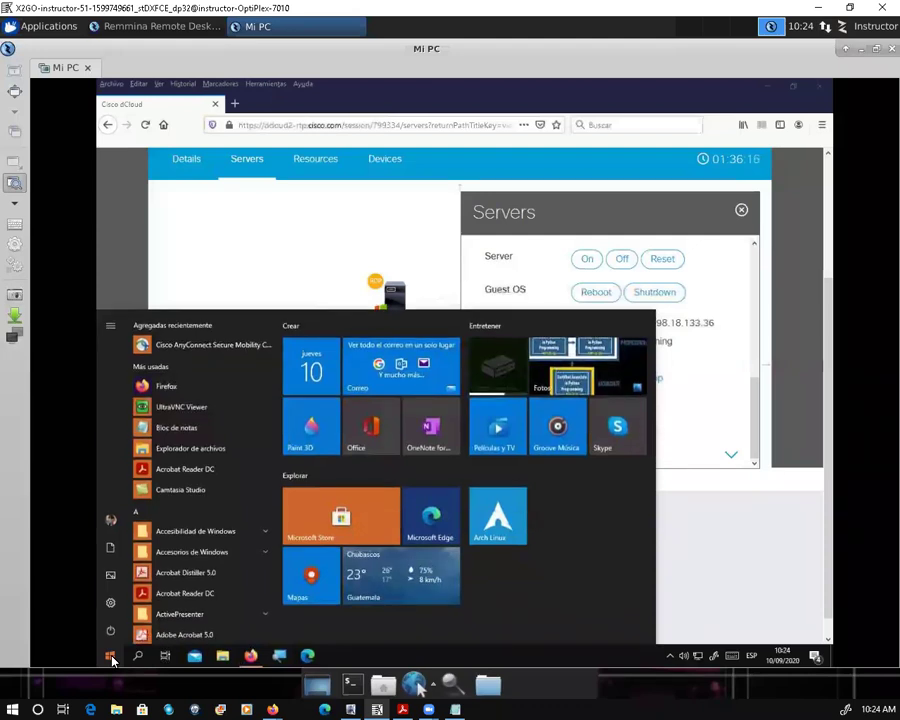
pyautogui.click(111, 658)
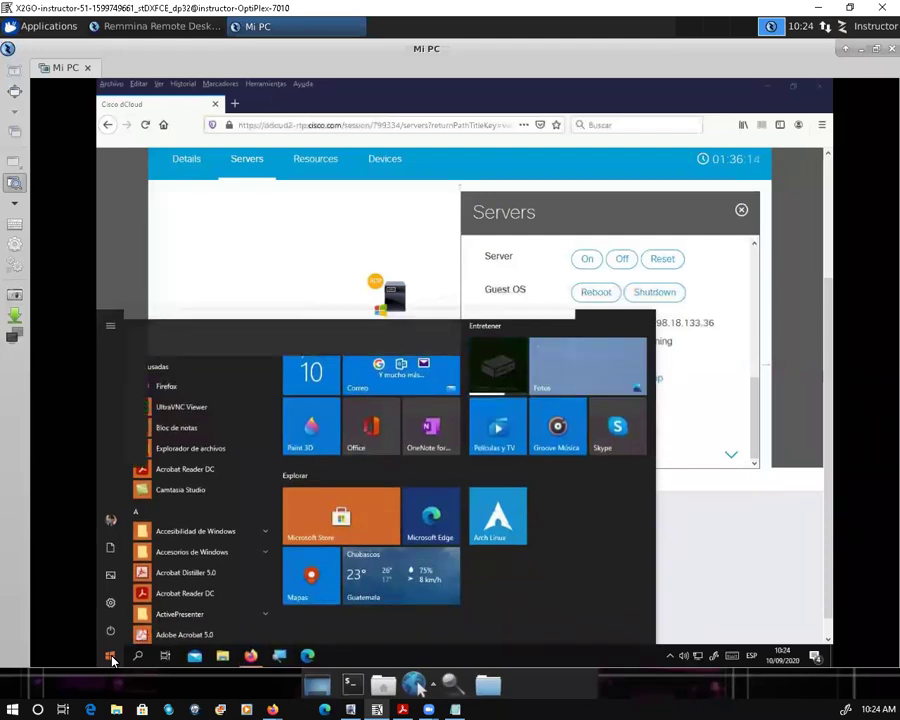
pyautogui.write('remote')
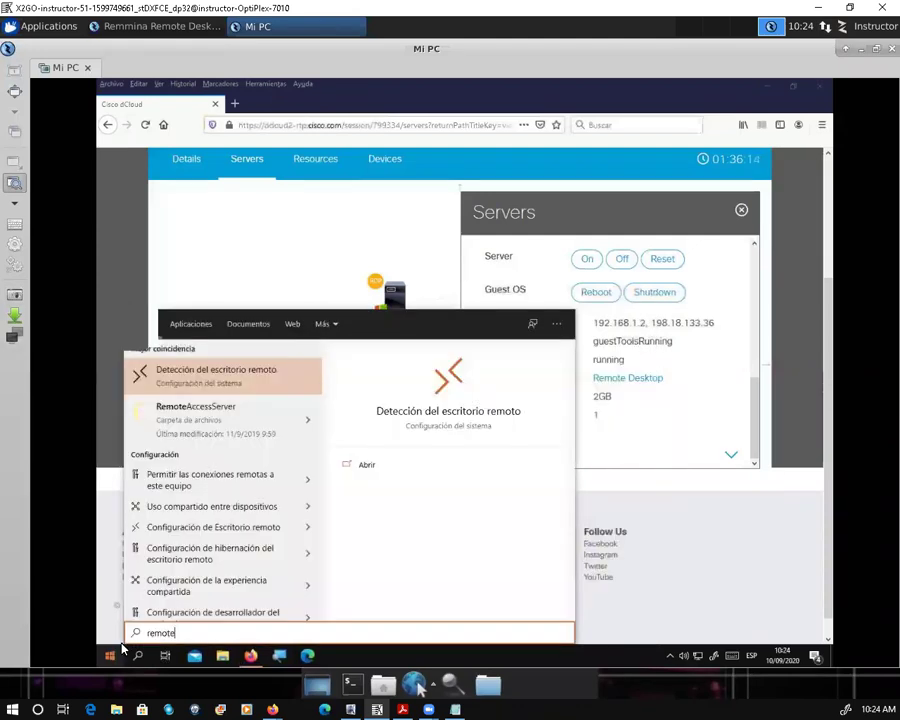
pyautogui.press('BackSpace')
pyautogui.press('BackSpace')
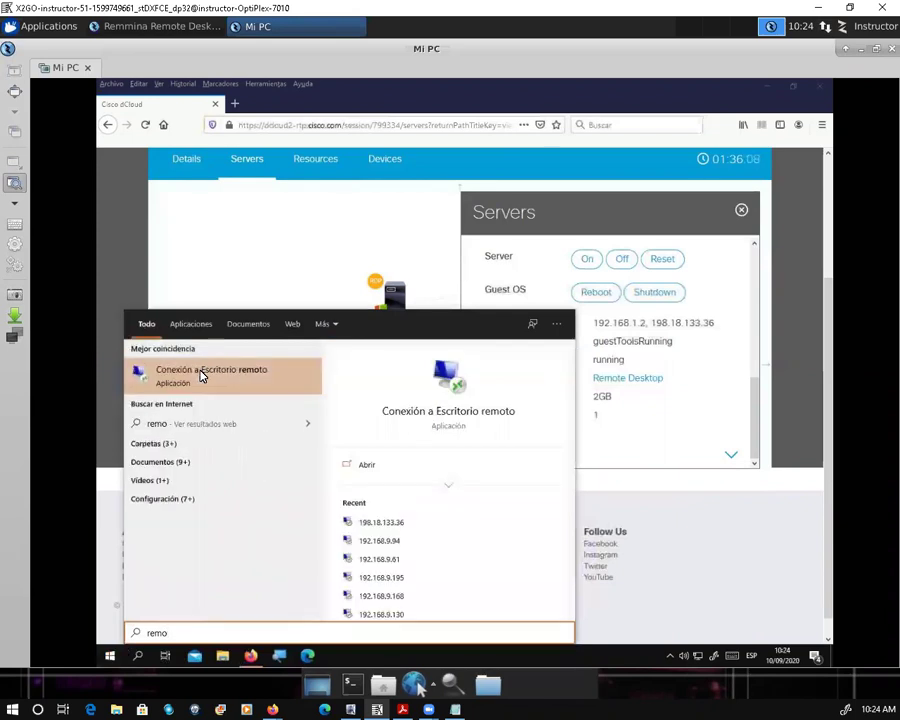
pyautogui.click(628, 346)
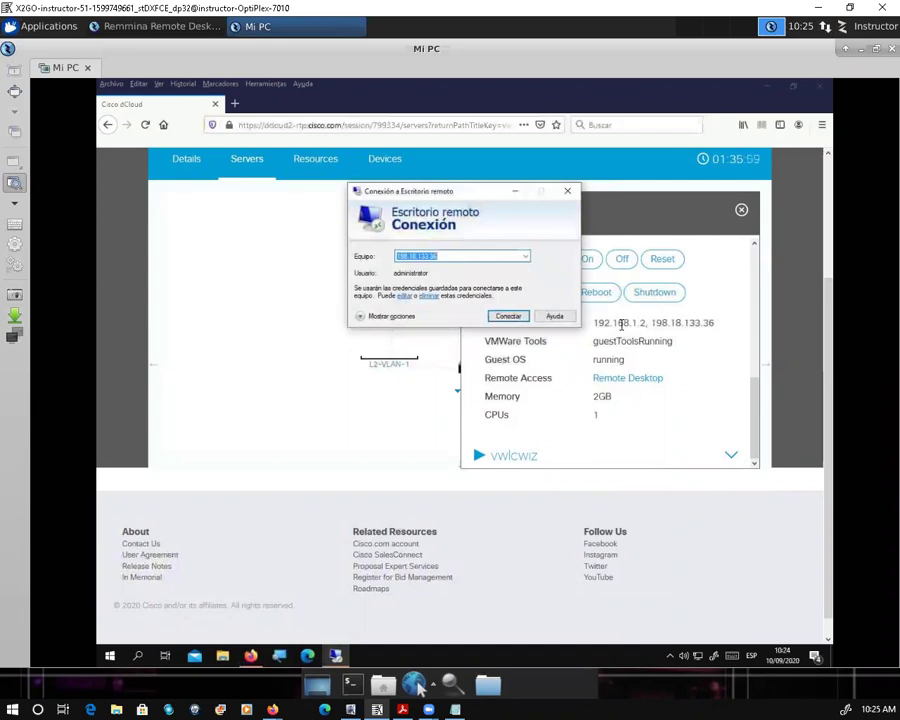
pyautogui.click(446, 256)
pyautogui.click(507, 317)
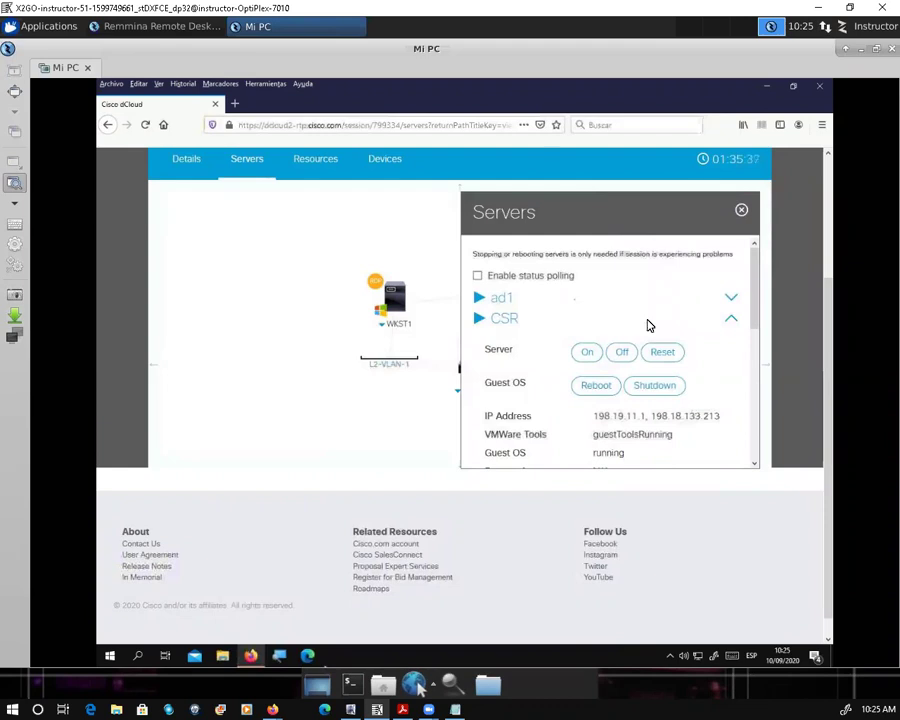
# Step: Scroll down the Servers list and expand the vwlcwiz server entry
pyautogui.scroll(-3, 569, 418)
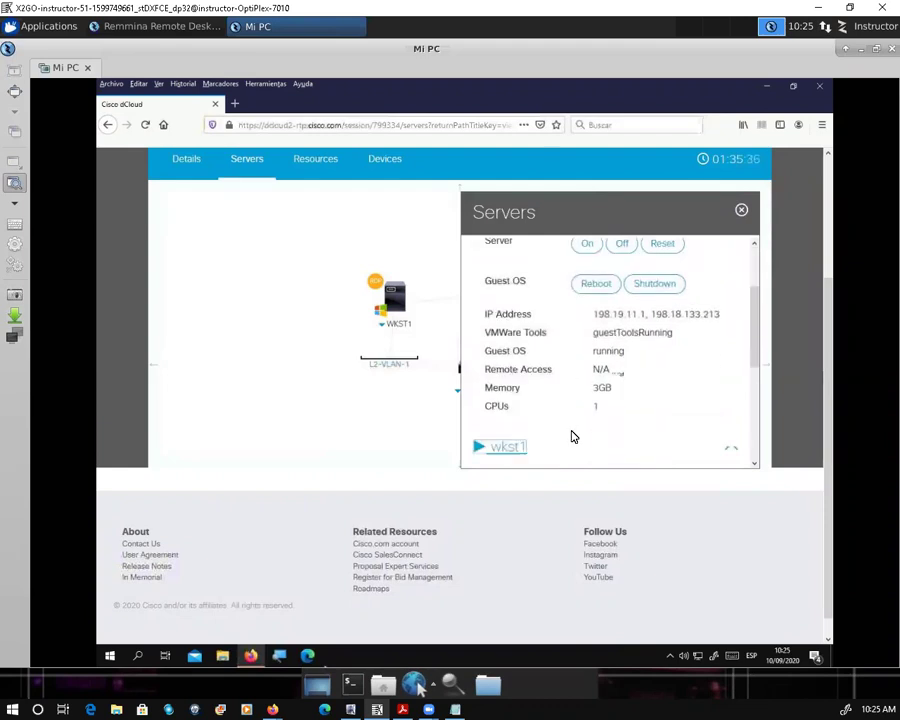
pyautogui.scroll(-2, 565, 434)
pyautogui.scroll(-3, 542, 446)
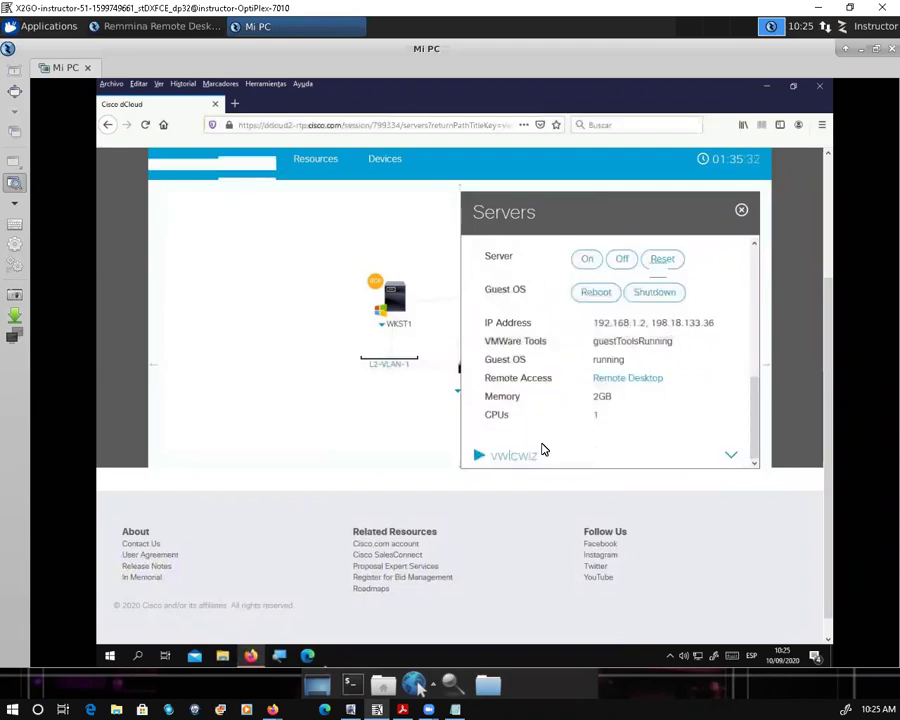
pyautogui.scroll(-1, 700, 428)
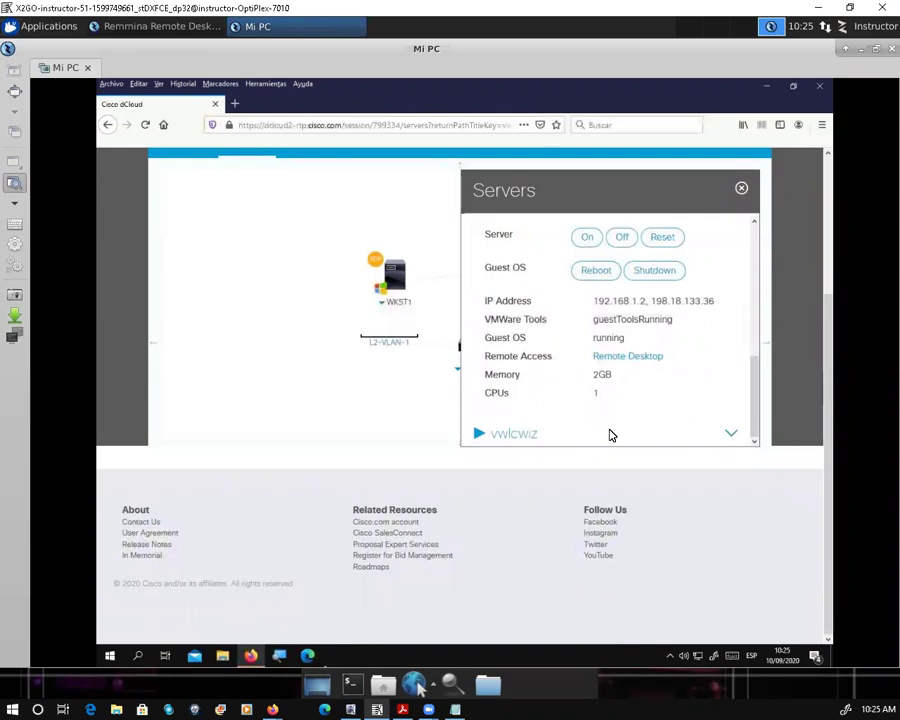
pyautogui.click(515, 435)
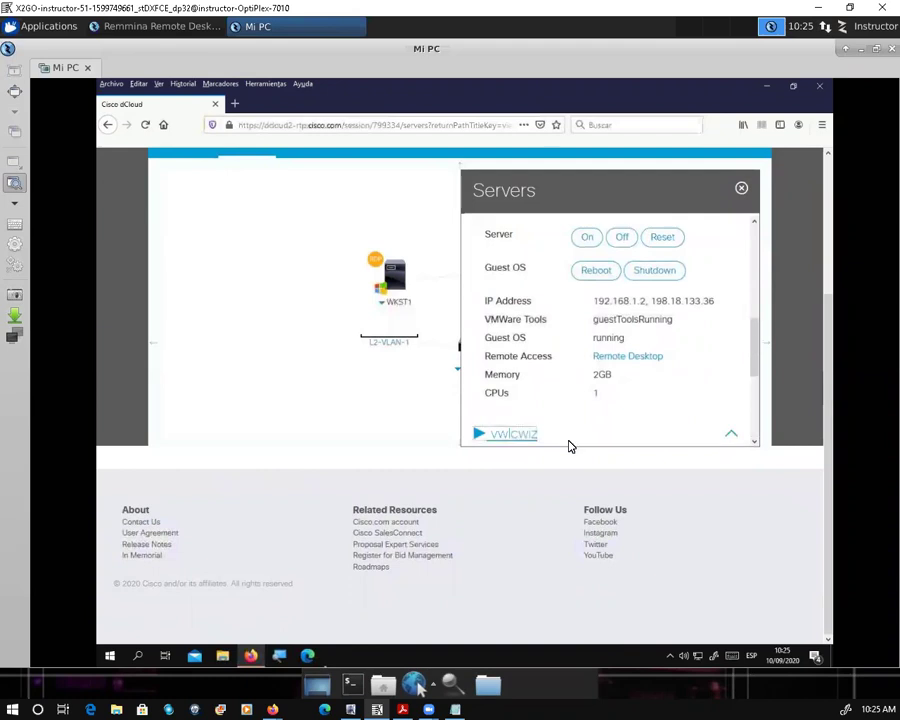
pyautogui.scroll(-3, 602, 340)
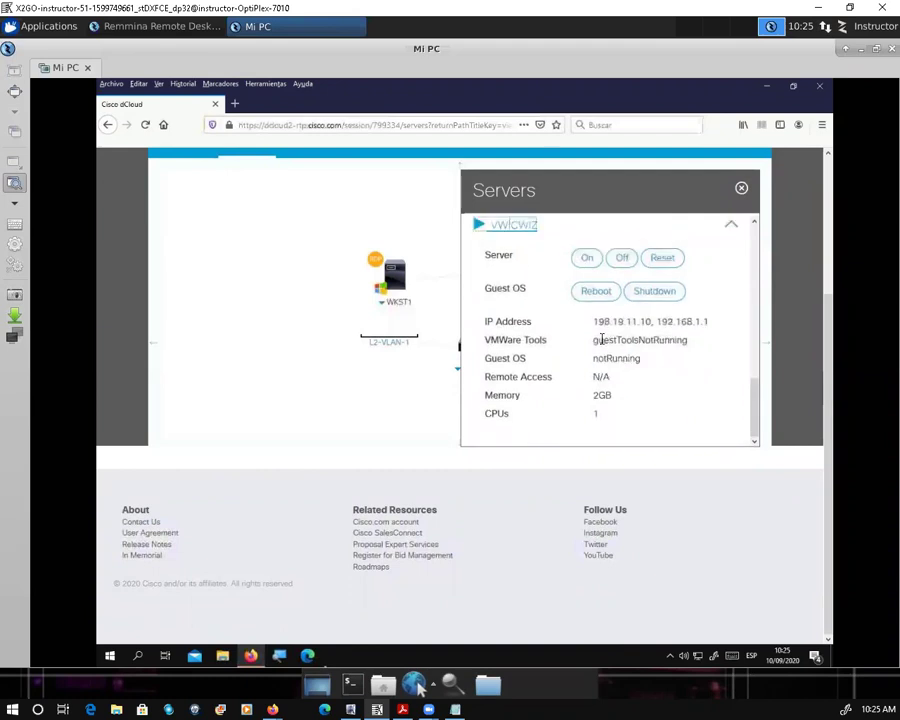
# Step: Select the vwlcwiz addresses 198.19.11.10 and 192.168.1.1, then close the Servers panel
pyautogui.doubleClick(647, 321)
pyautogui.moveTo(593, 320); pyautogui.dragTo(698, 322)
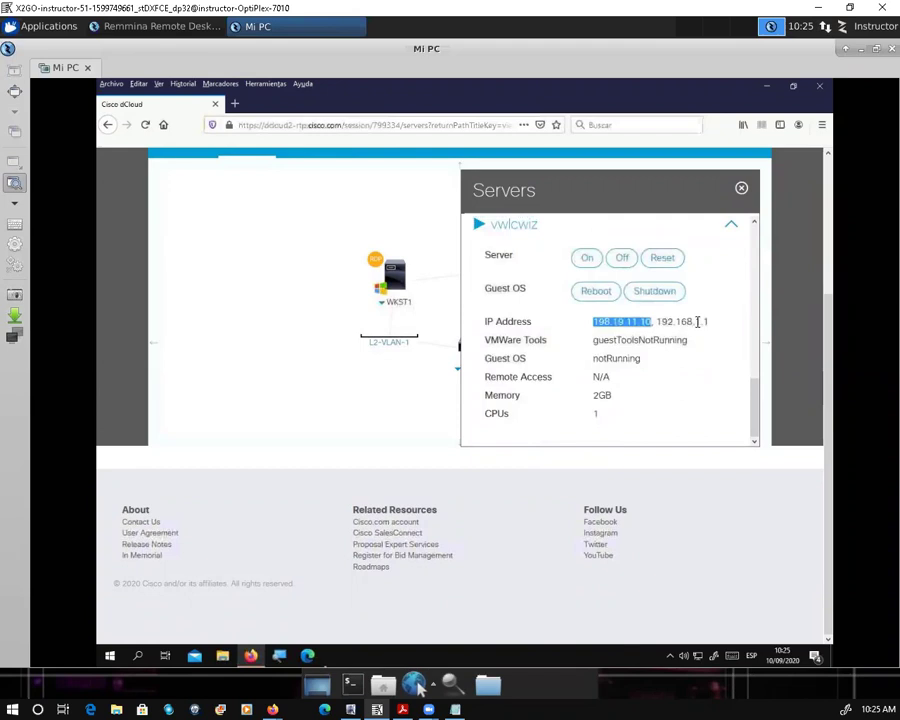
pyautogui.moveTo(708, 321); pyautogui.dragTo(658, 321)
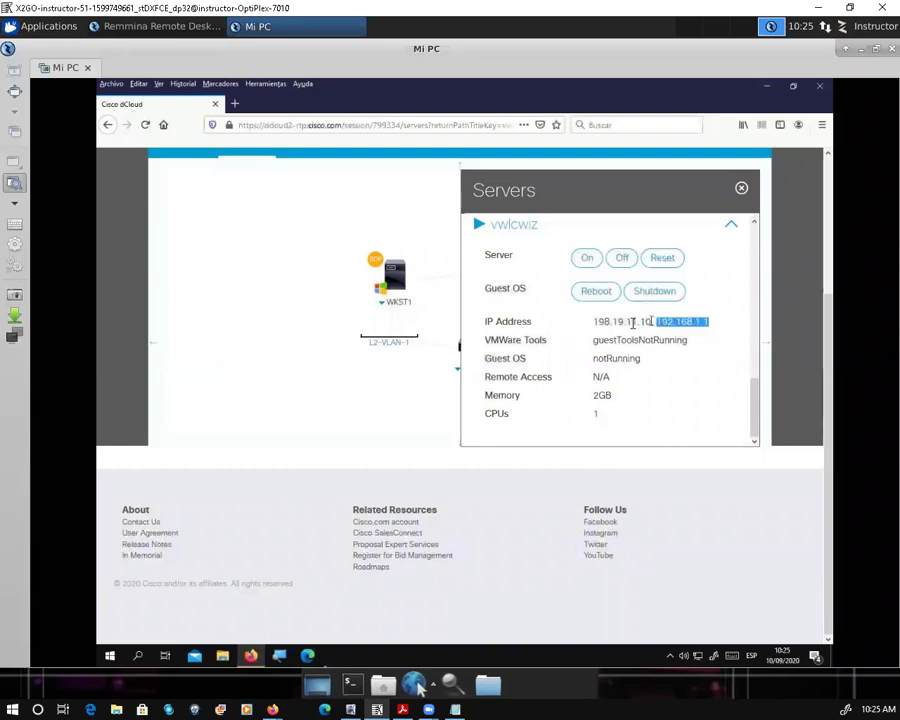
pyautogui.moveTo(633, 322); pyautogui.dragTo(591, 322)
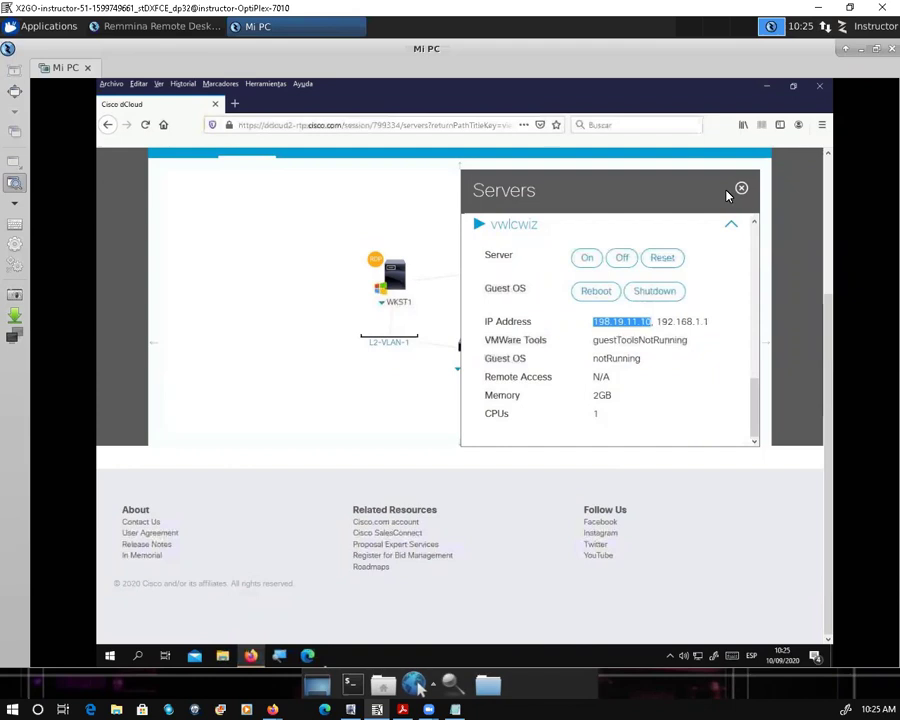
pyautogui.click(293, 215)
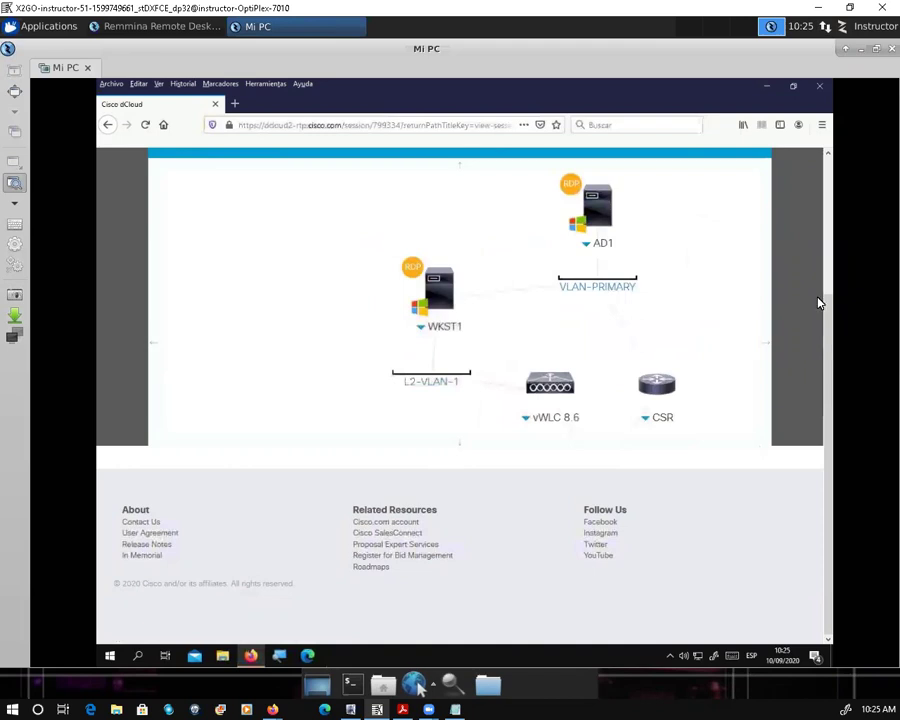
pyautogui.scroll(1, 314, 185)
# Step: Open the vWLC 8.6 configuration guide PDF from Resources in Firefox
pyautogui.click(316, 176)
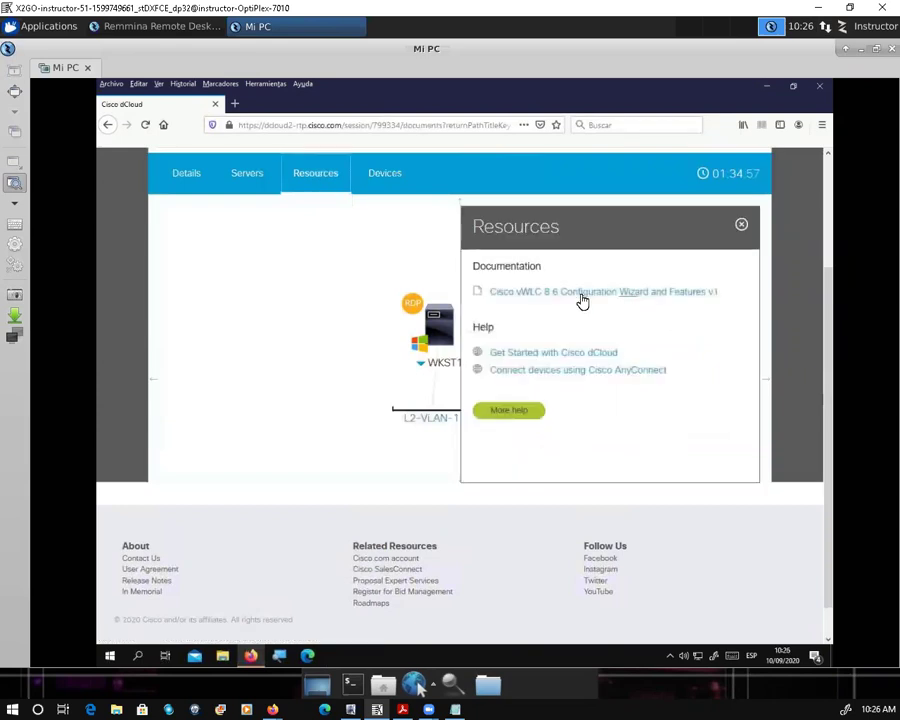
pyautogui.click(635, 292)
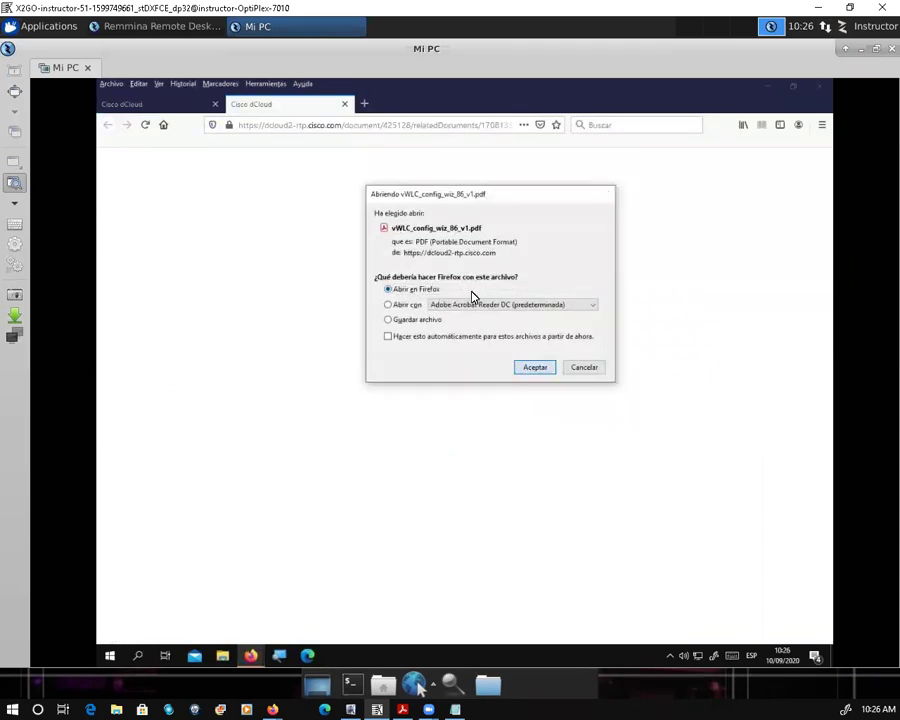
pyautogui.press('Return')
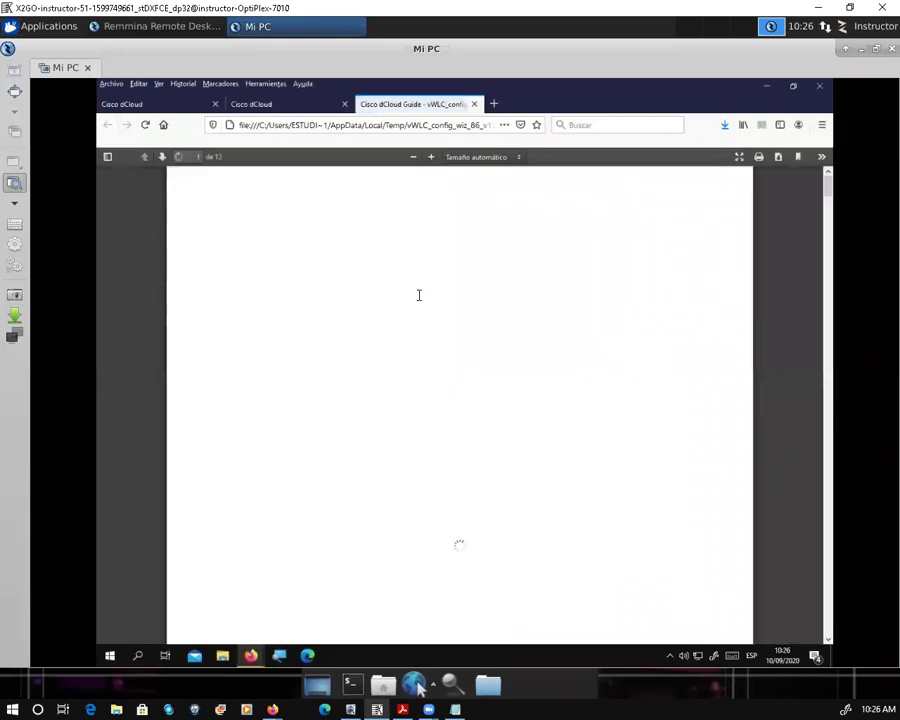
pyautogui.moveTo(211, 262); pyautogui.dragTo(512, 285)
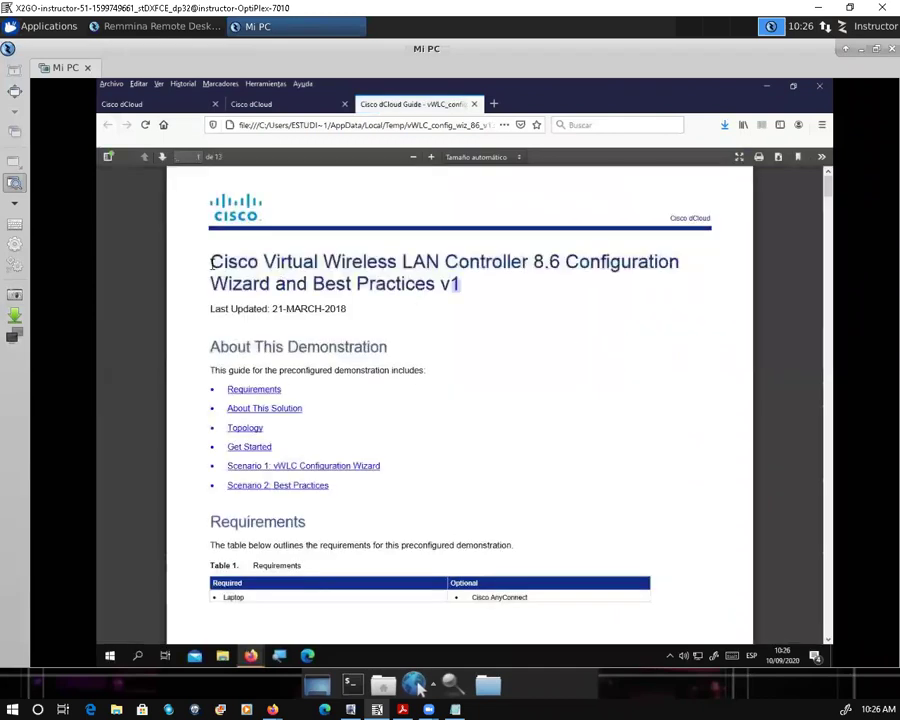
pyautogui.click(524, 338)
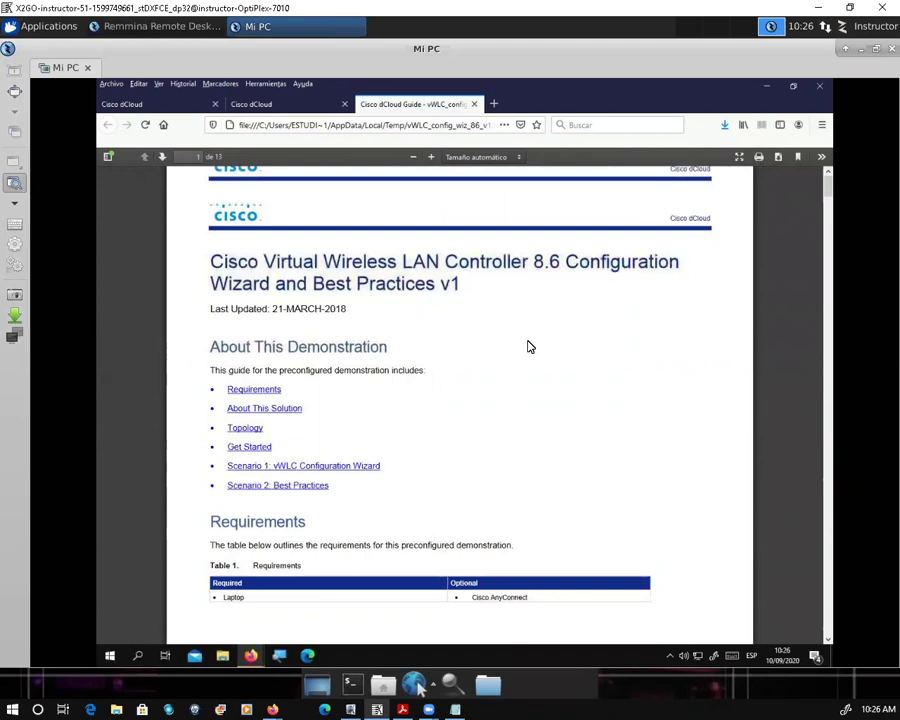
# Step: Scroll through the guide PDF down to its Get Started section
pyautogui.scroll(-3, 410, 385)
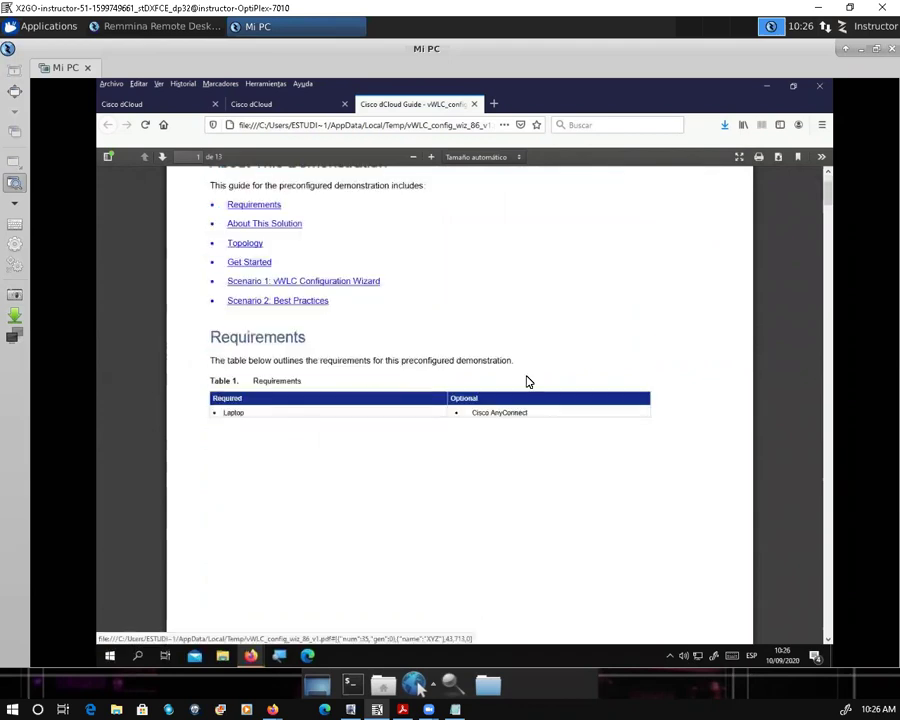
pyautogui.scroll(-1, 366, 376)
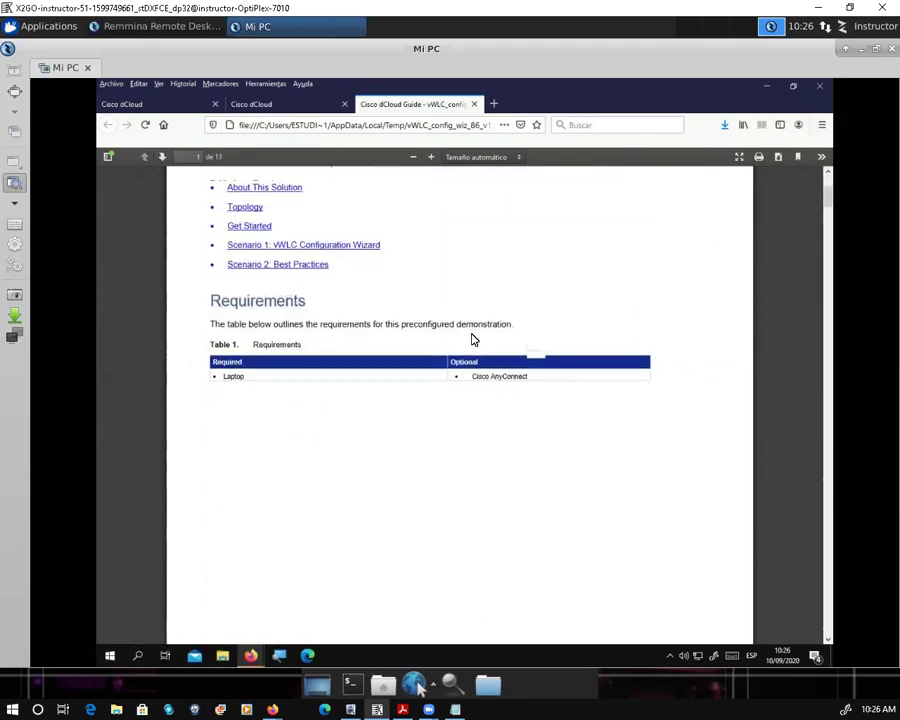
pyautogui.scroll(-5, 469, 180)
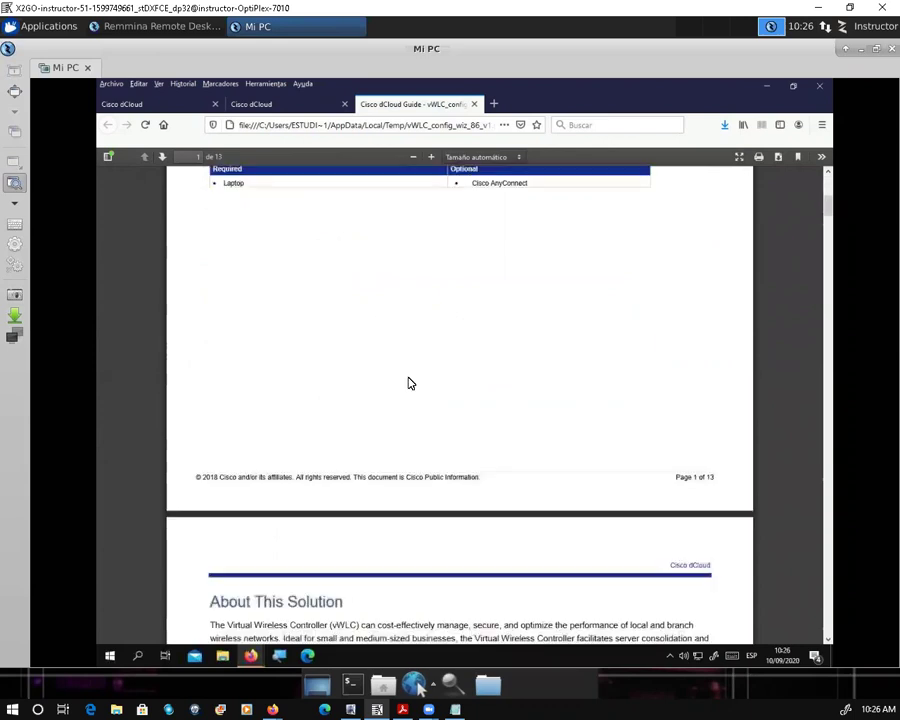
pyautogui.scroll(-2, 420, 380)
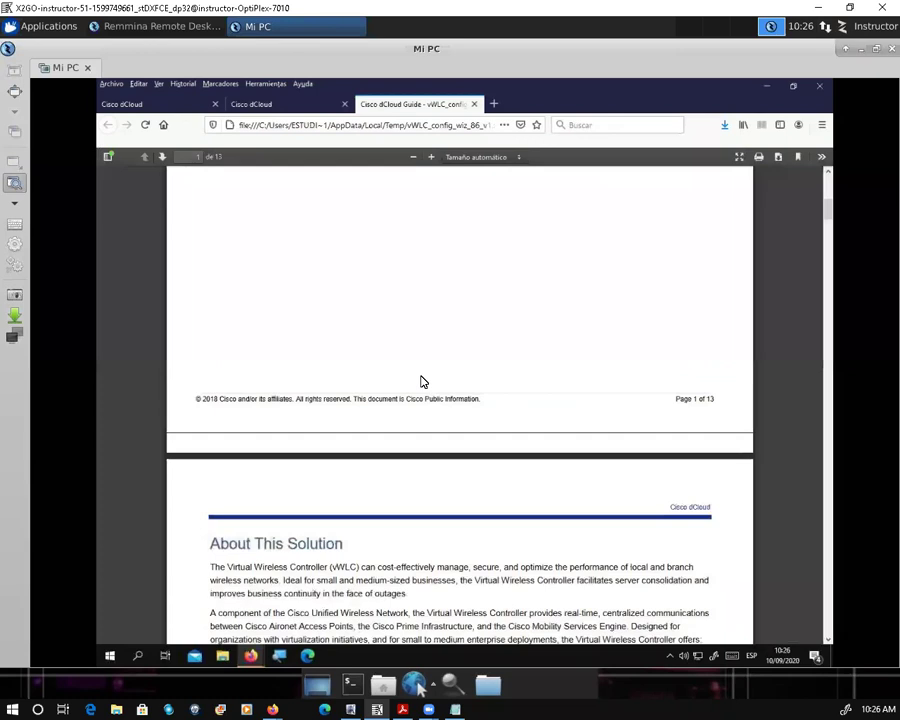
pyautogui.scroll(-1, 338, 527)
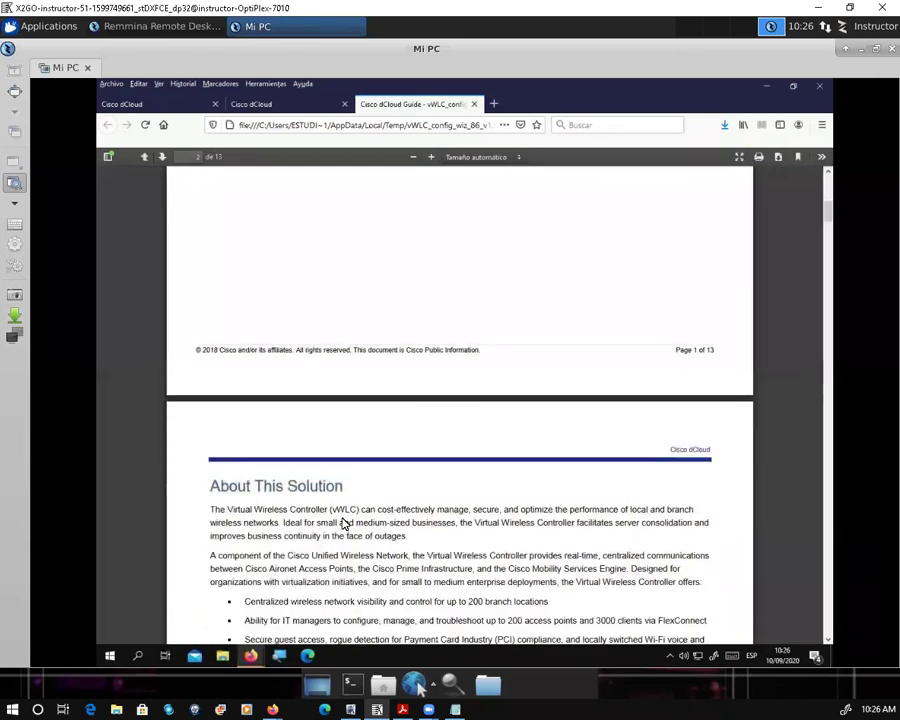
pyautogui.scroll(-2, 336, 524)
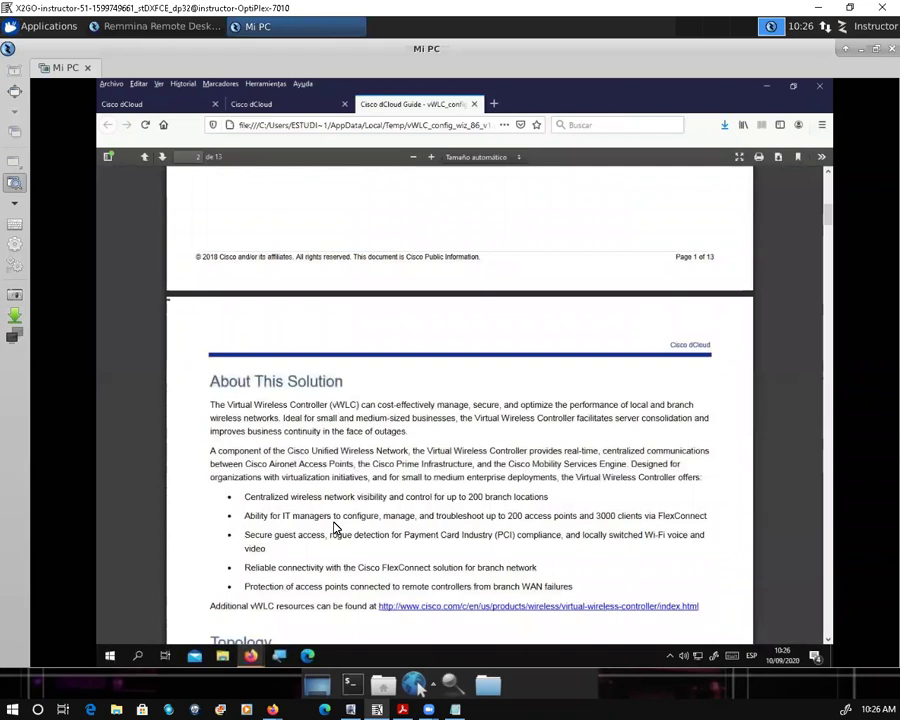
pyautogui.scroll(-9, 334, 527)
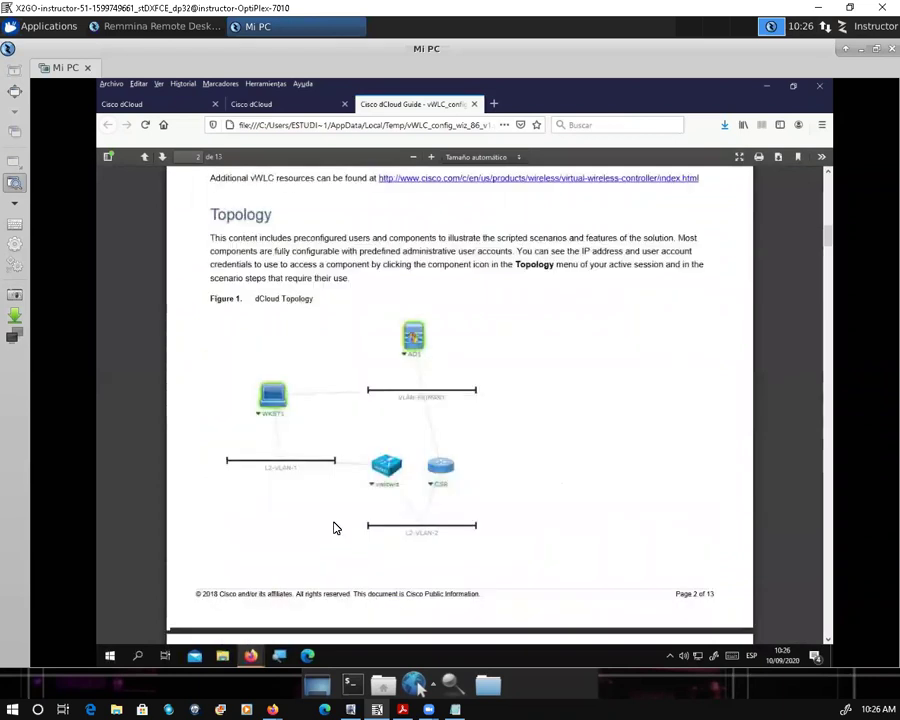
pyautogui.scroll(-2, 335, 527)
pyautogui.scroll(-5, 320, 510)
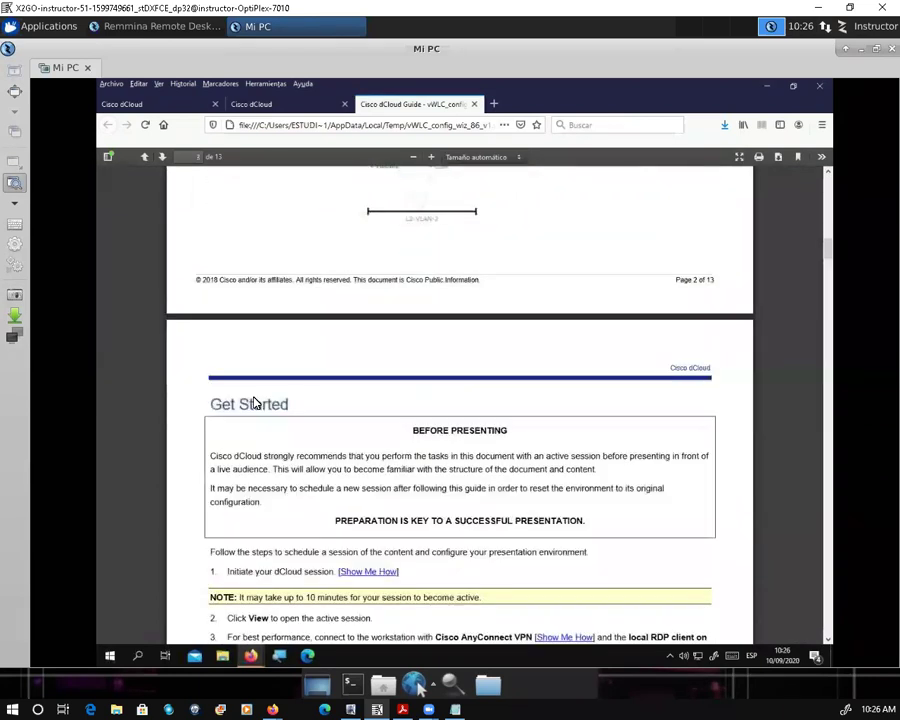
pyautogui.scroll(-1, 290, 429)
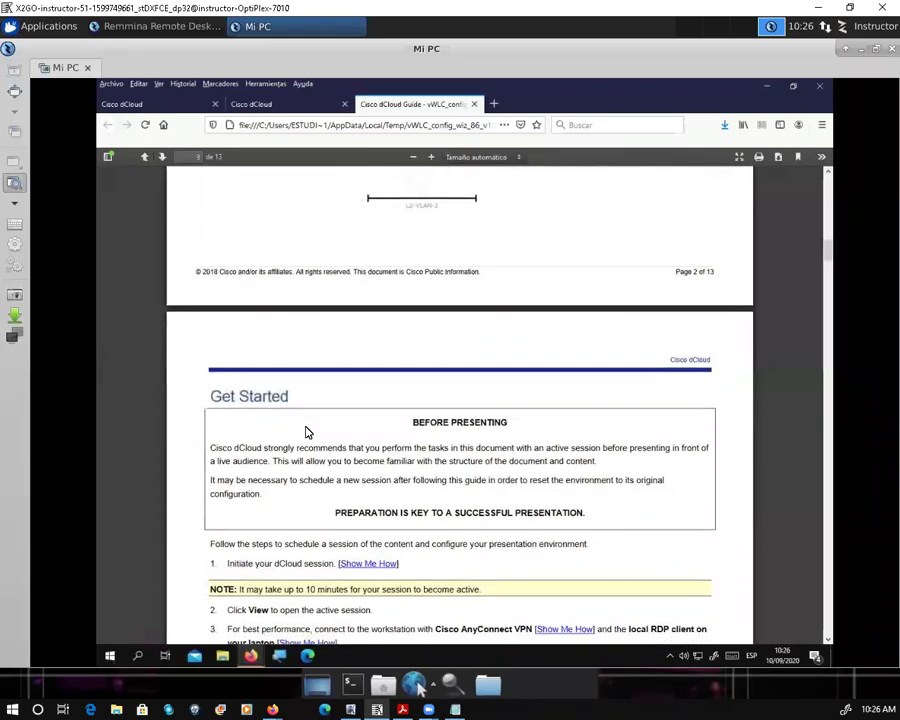
pyautogui.scroll(-1, 341, 624)
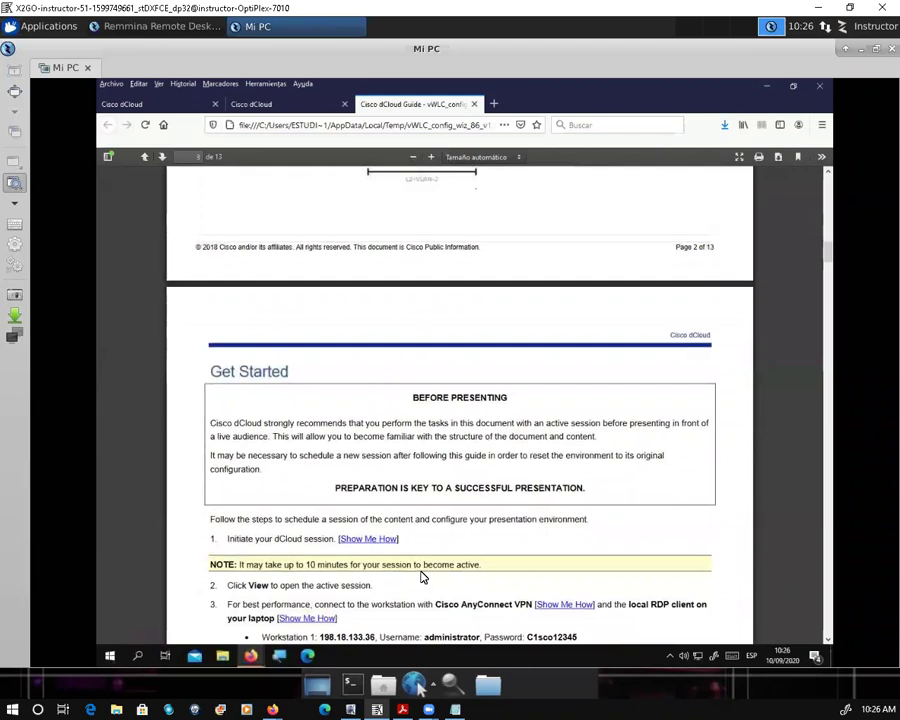
pyautogui.scroll(-1, 430, 580)
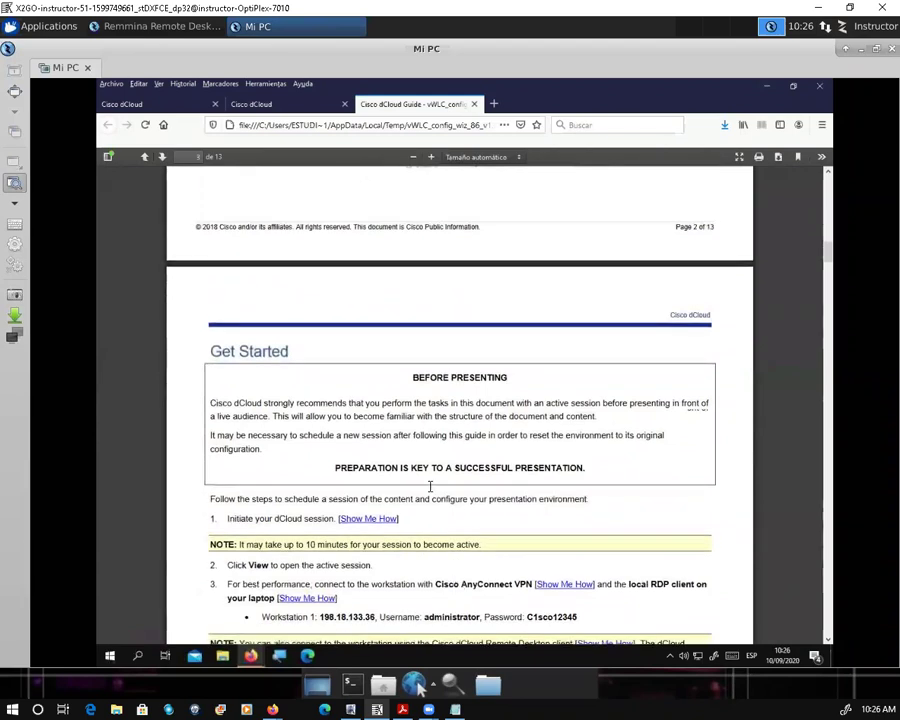
pyautogui.scroll(-1, 430, 486)
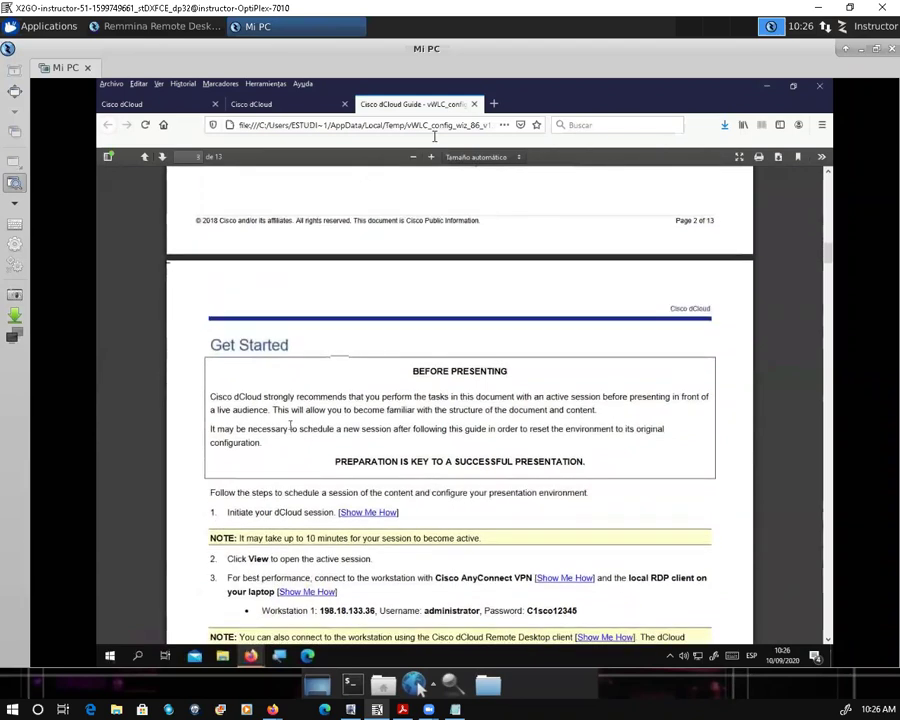
pyautogui.scroll(-1, 290, 427)
pyautogui.scroll(-1, 460, 400)
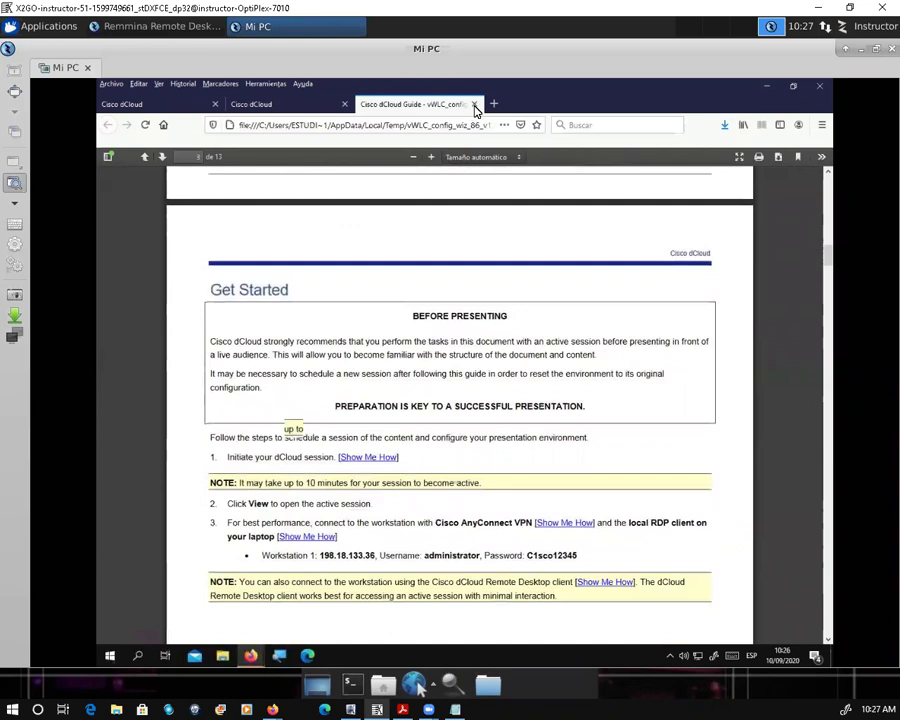
# Step: Page further into the guide, then close its tab and return to the session tab
pyautogui.press('pagedown')
pyautogui.press('Down')
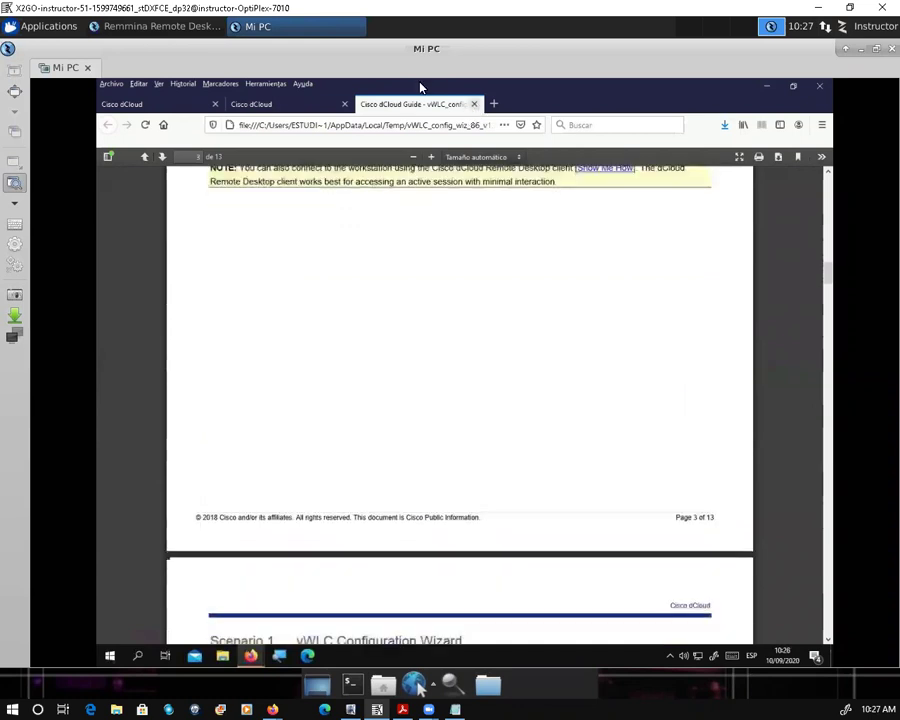
pyautogui.hotkey('ctrl', 'w')
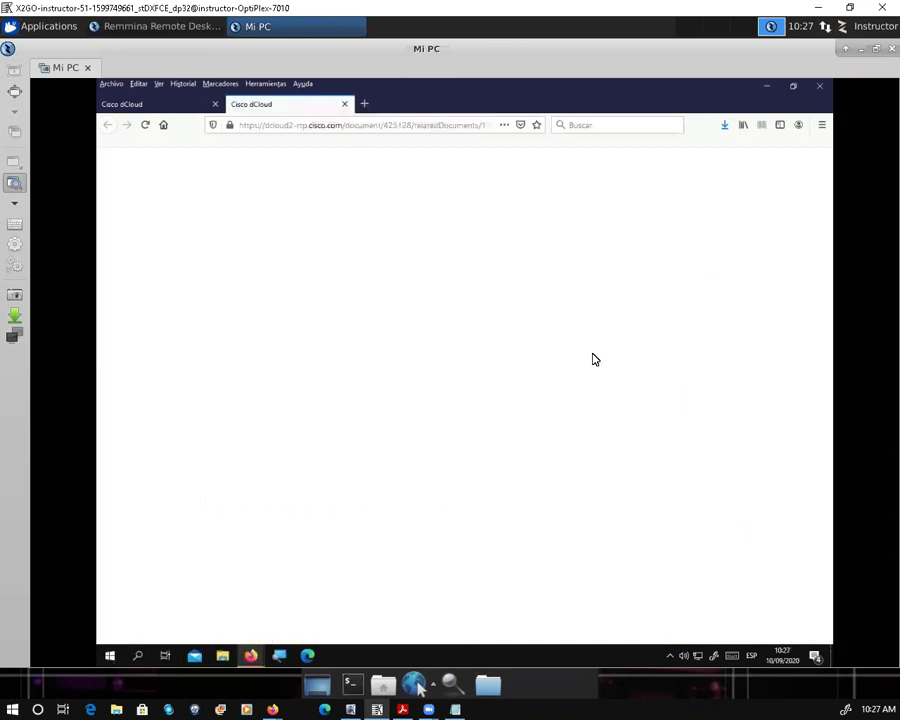
pyautogui.hotkey('ctrl', 'shift', 'Tab')
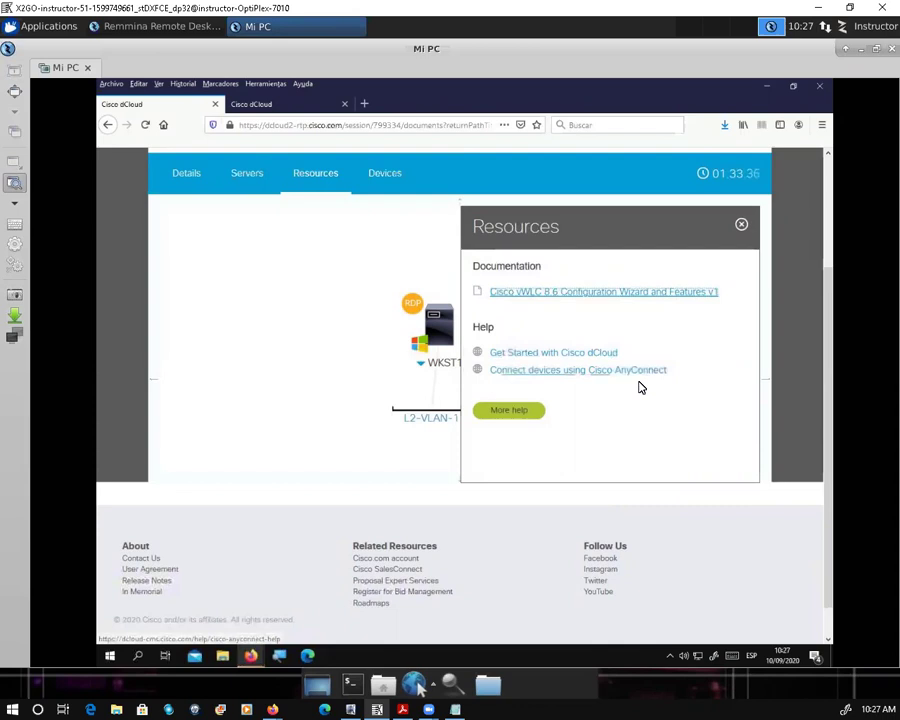
# Step: Close the Resources panel, review the Devices list, and scroll back to the topology
pyautogui.click(742, 227)
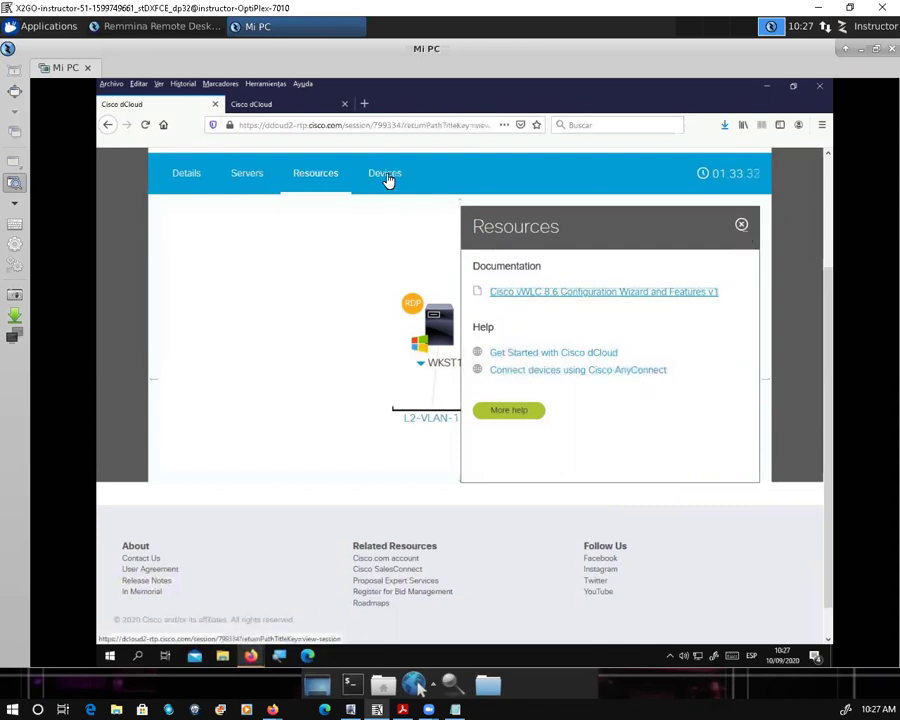
pyautogui.click(385, 175)
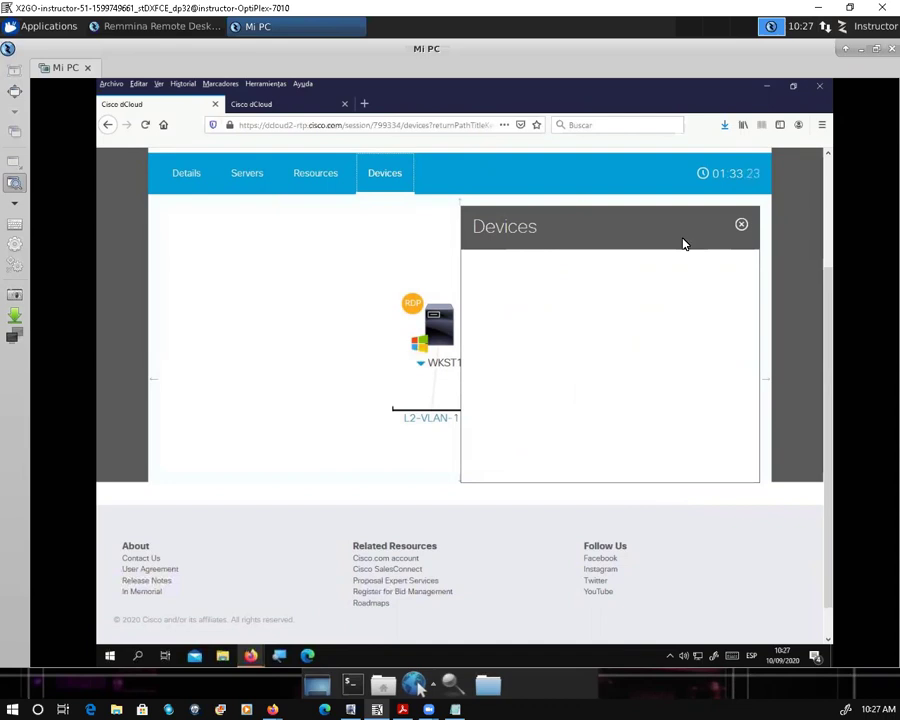
pyautogui.click(741, 228)
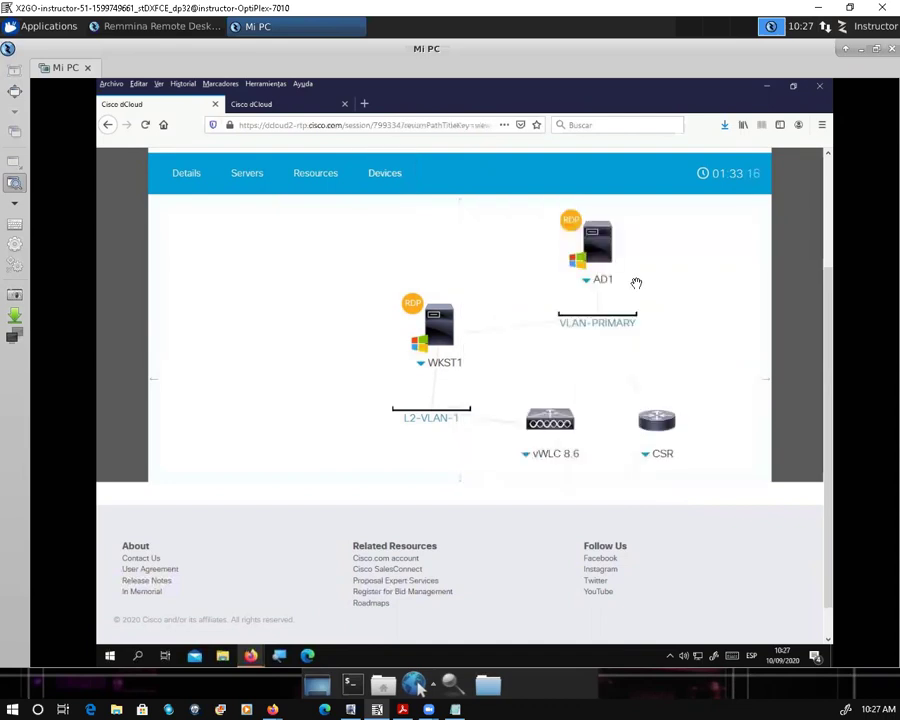
pyautogui.scroll(2, 636, 287)
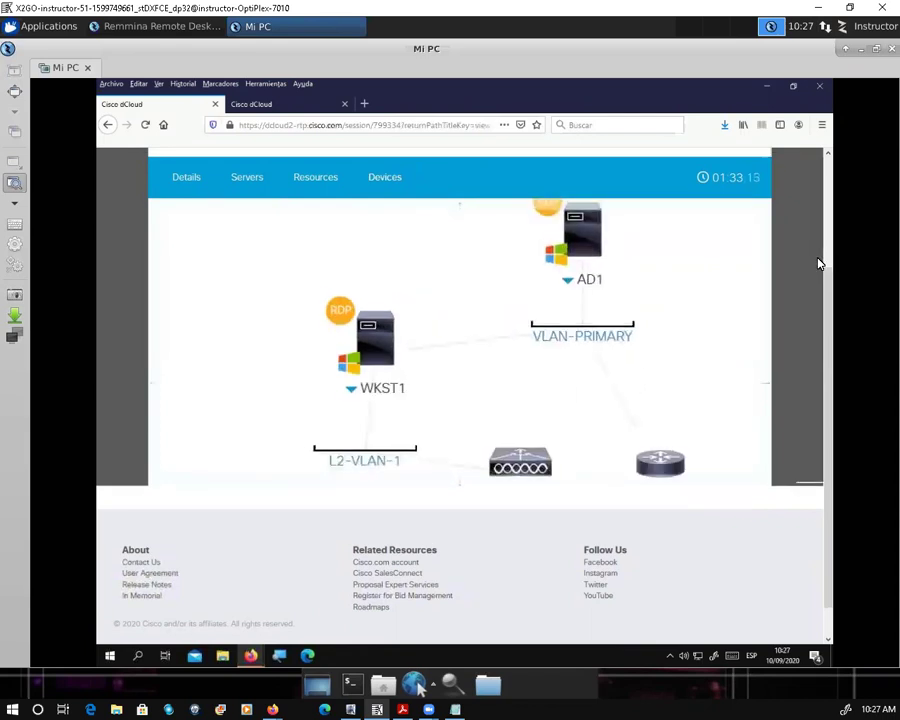
pyautogui.scroll(1, 786, 213)
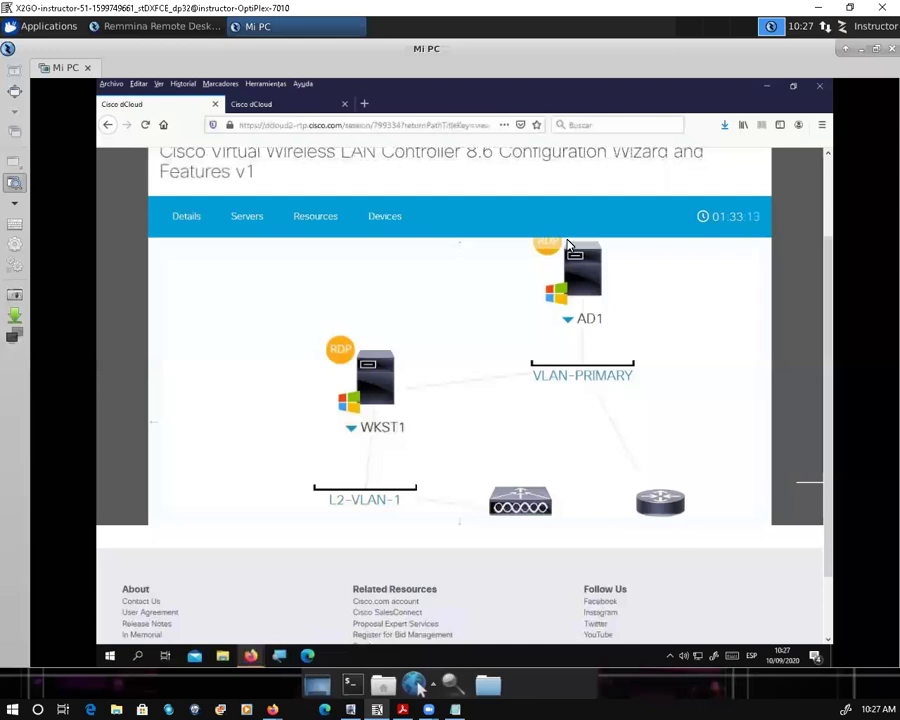
pyautogui.scroll(2, 568, 245)
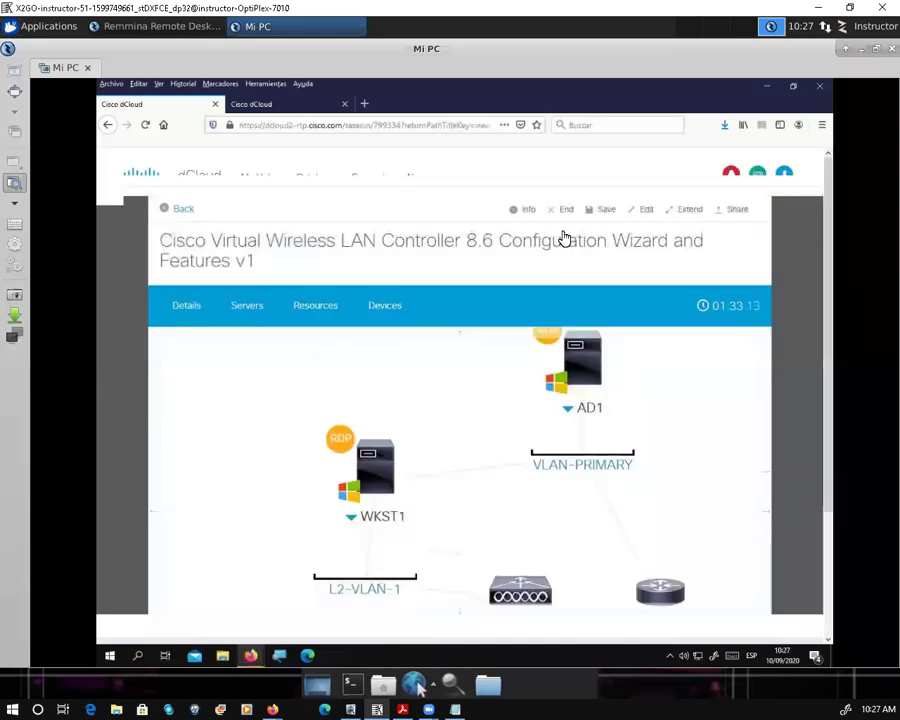
pyautogui.scroll(1, 565, 237)
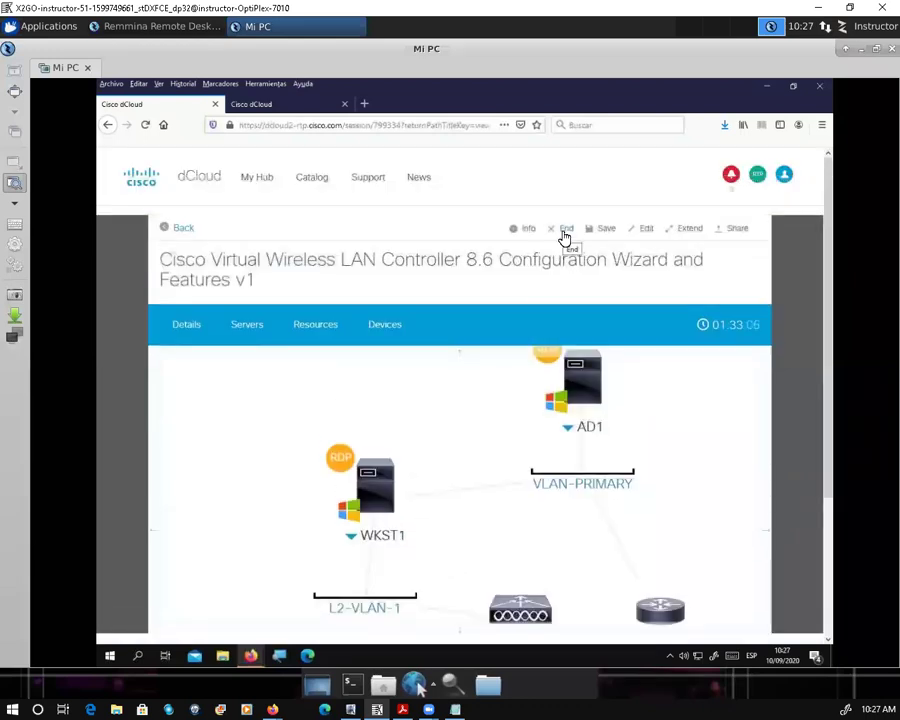
# Step: Click End on the vWLC 8.6 session and confirm Yes in the end-session dialog
pyautogui.click(565, 237)
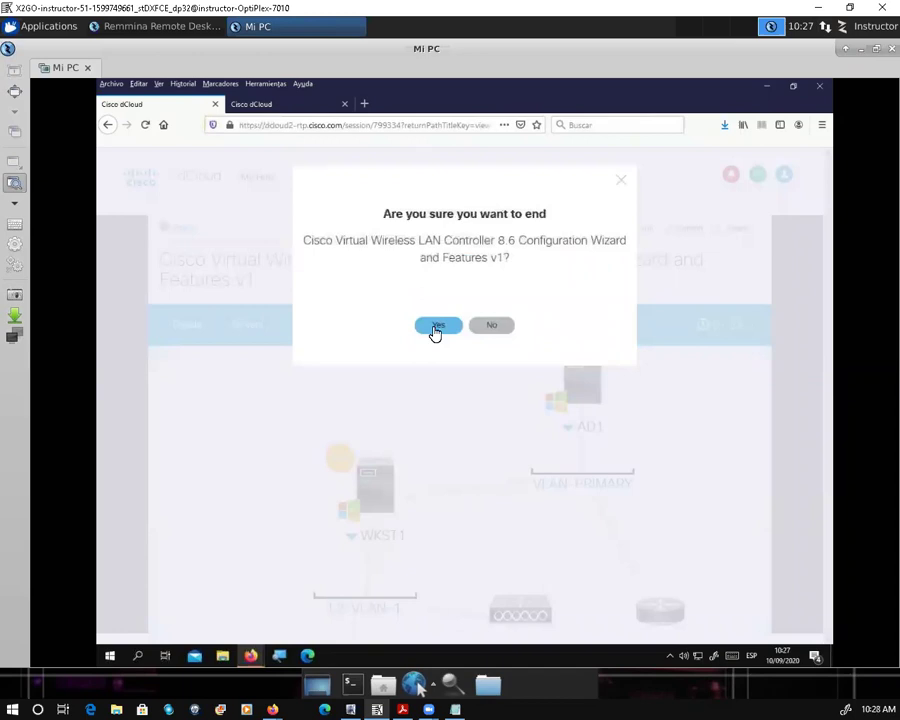
pyautogui.click(435, 330)
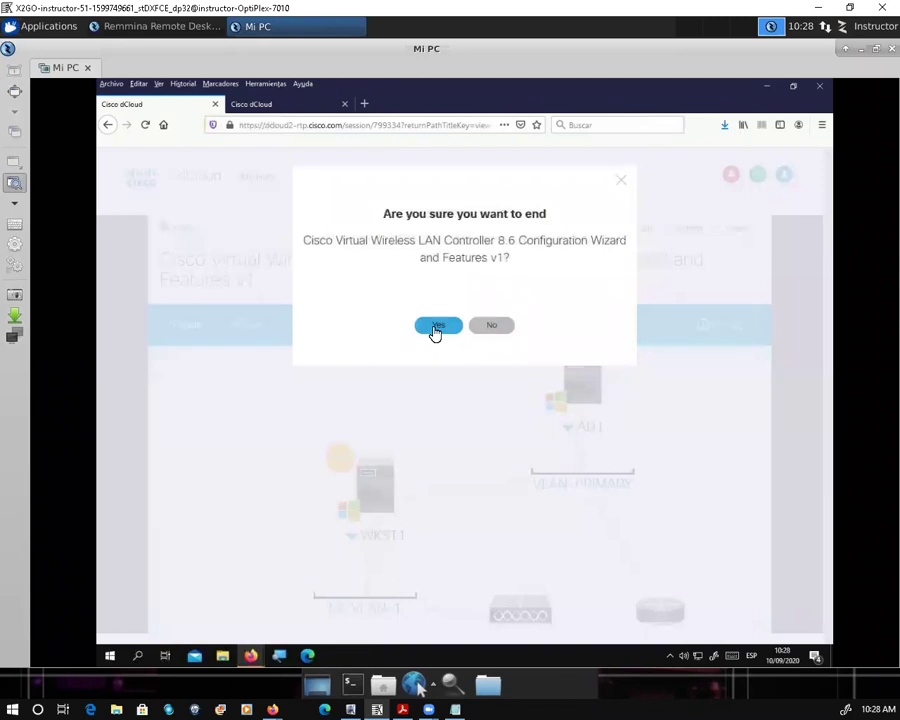
pyautogui.click(438, 328)
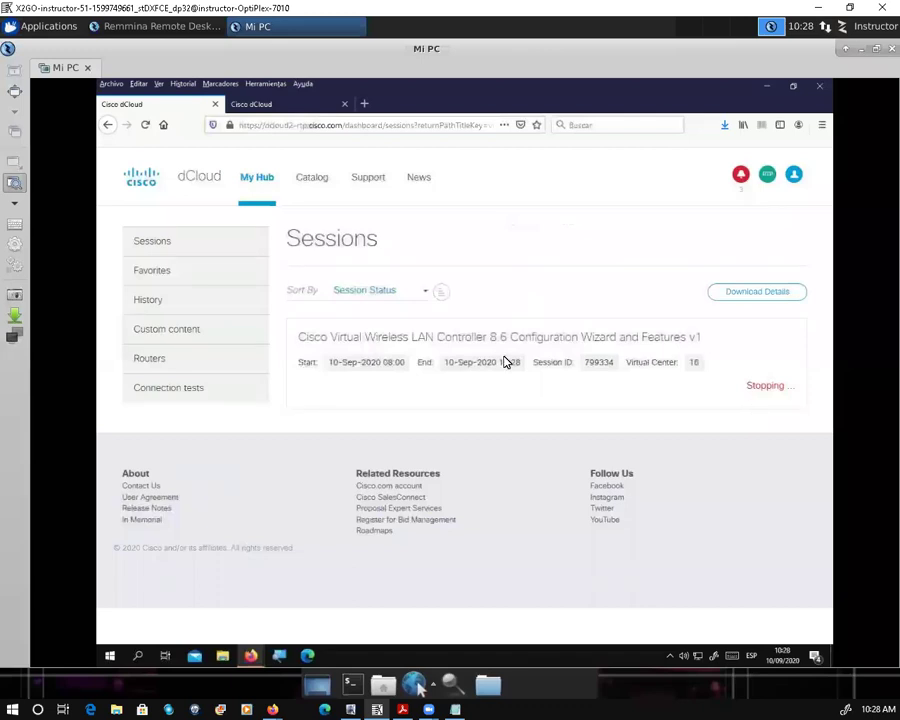
pyautogui.moveTo(519, 410); pyautogui.dragTo(716, 398)
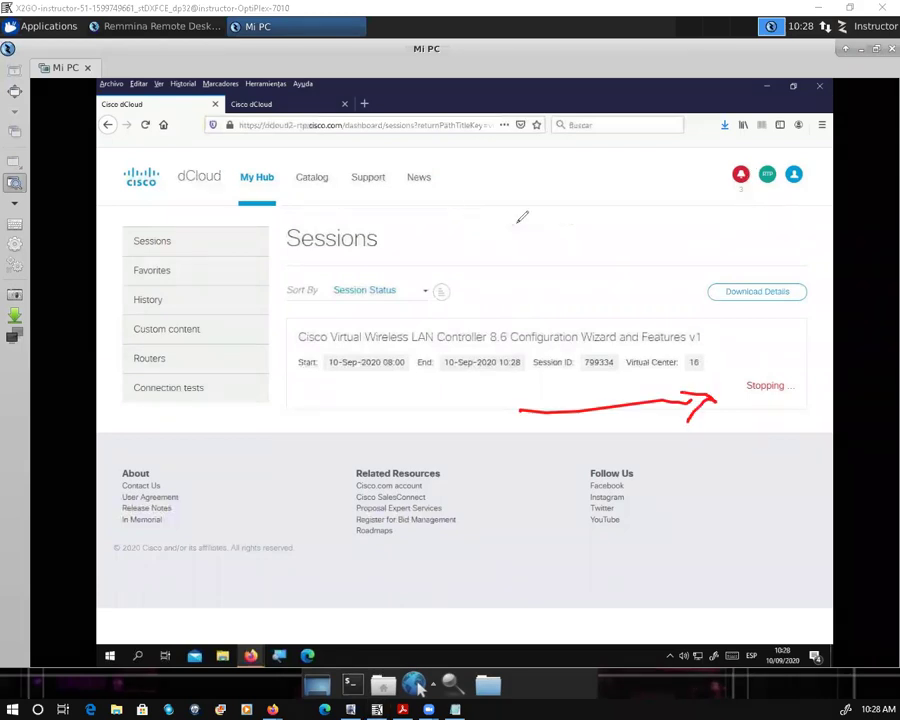
pyautogui.moveTo(265, 212)
pyautogui.mouseDown()
pyautogui.moveTo(250, 164)
pyautogui.moveTo(257, 157)
pyautogui.mouseUp()
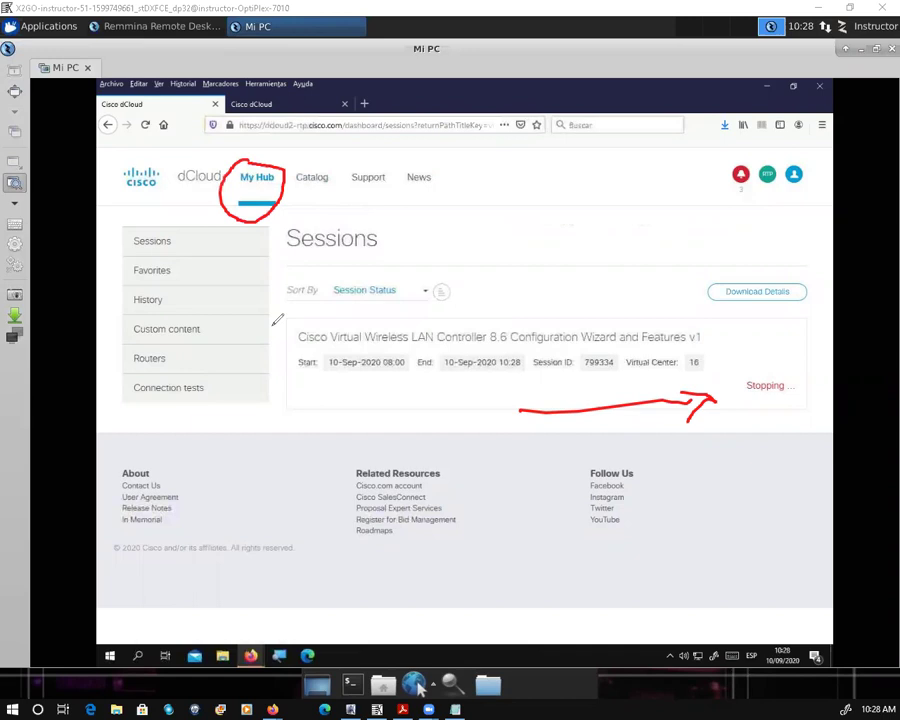
pyautogui.moveTo(270, 322)
pyautogui.mouseDown()
pyautogui.moveTo(297, 338)
pyautogui.moveTo(287, 346)
pyautogui.mouseUp()
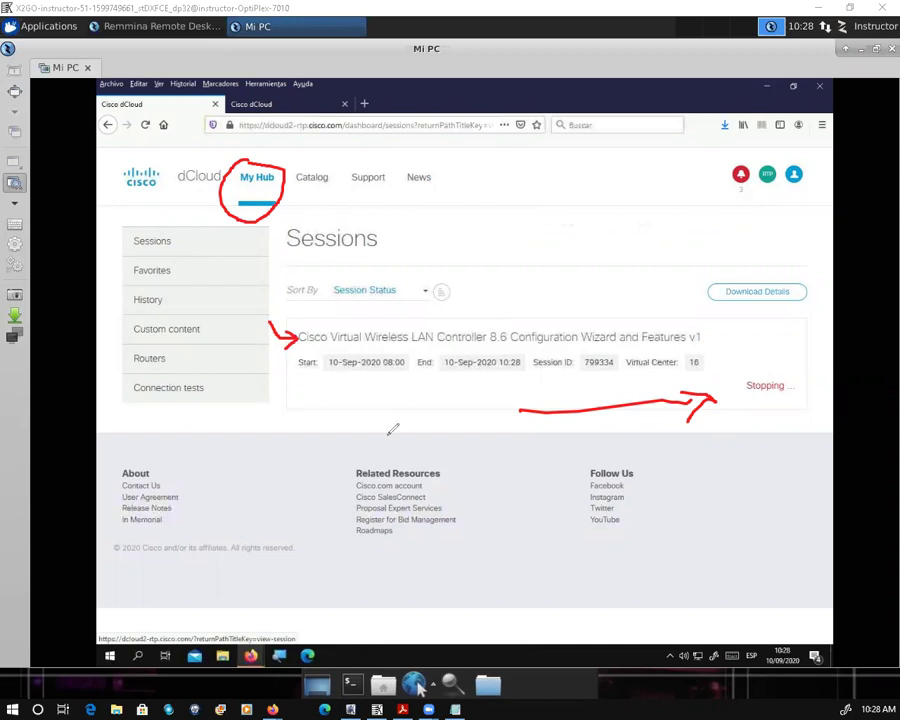
pyautogui.moveTo(312, 398); pyautogui.dragTo(395, 403)
pyautogui.moveTo(322, 433); pyautogui.dragTo(388, 435)
pyautogui.moveTo(320, 475); pyautogui.dragTo(400, 469)
pyautogui.moveTo(342, 517); pyautogui.dragTo(455, 522)
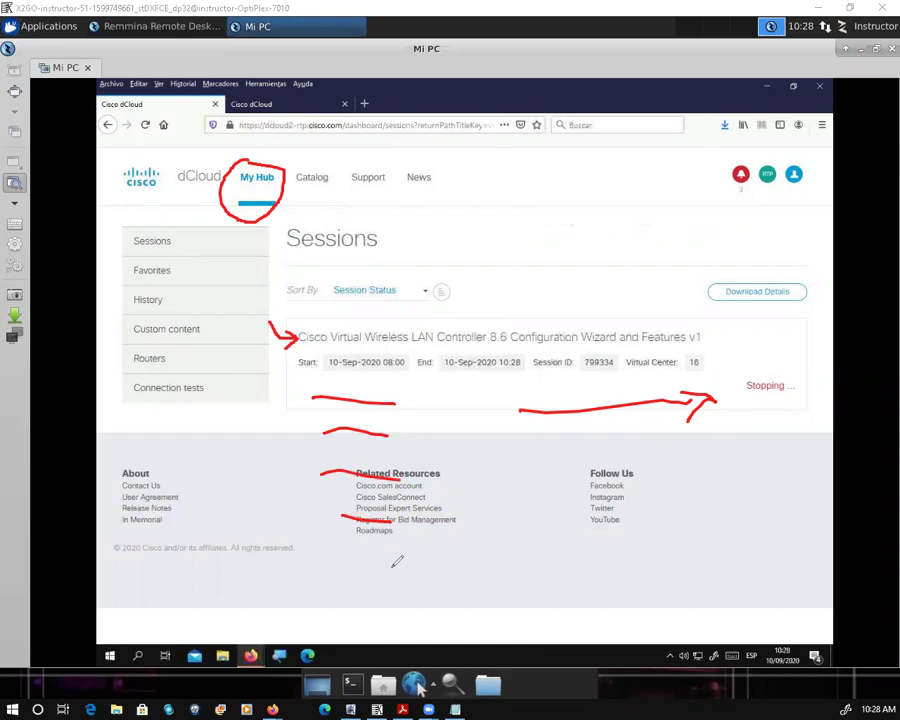
pyautogui.moveTo(331, 562); pyautogui.dragTo(392, 567)
pyautogui.moveTo(320, 602); pyautogui.dragTo(374, 612)
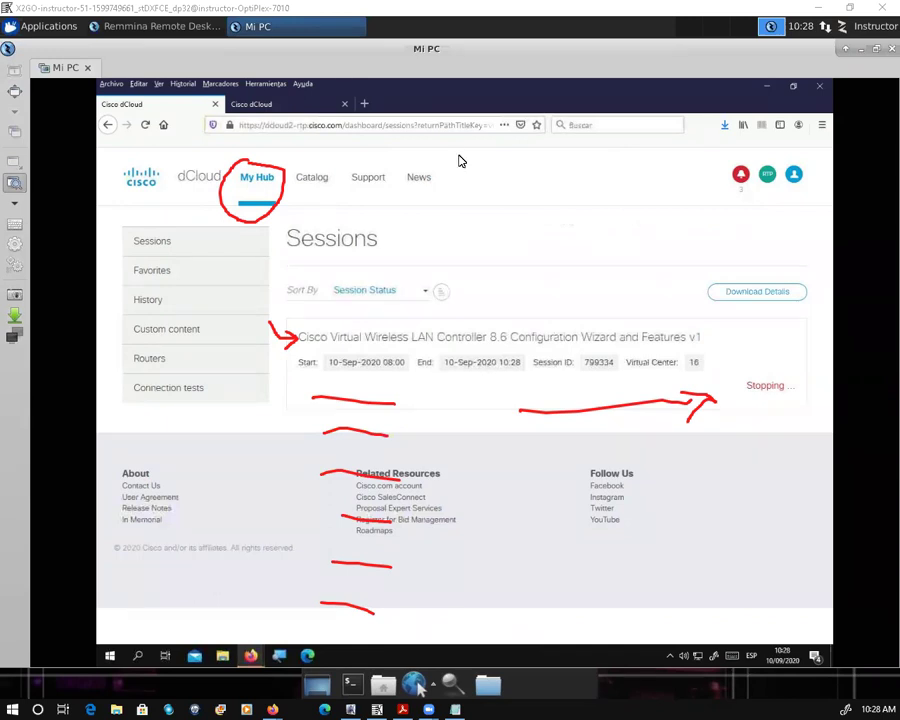
pyautogui.hotkey('shift', 'F9')
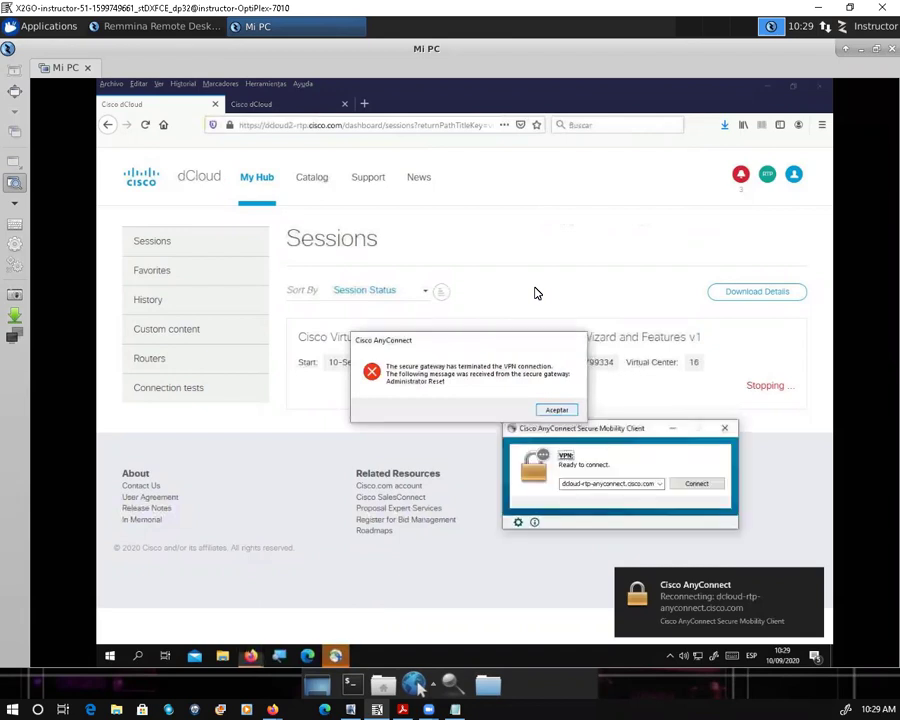
# Step: Dismiss the VPN connection terminated notice and close the Cisco AnyConnect client
pyautogui.press('Return')
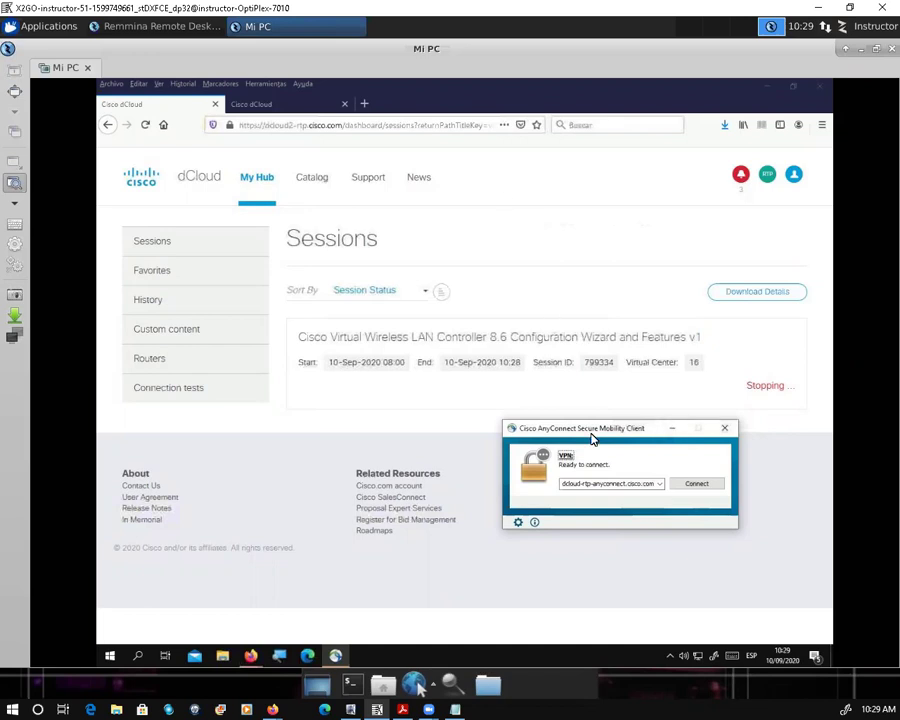
pyautogui.click(726, 432)
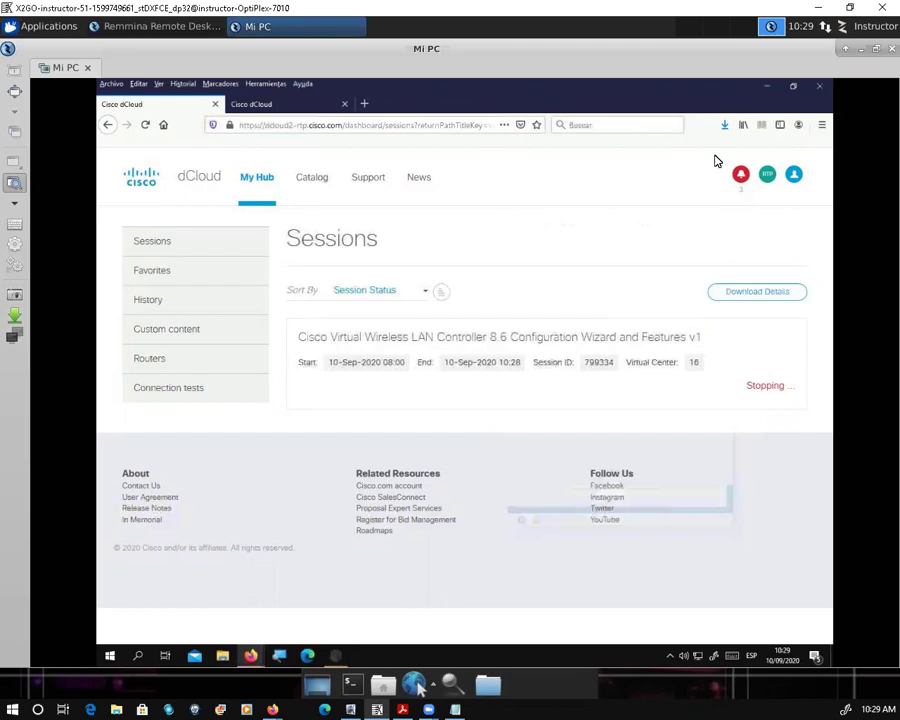
# Step: Quit Firefox, closing both tabs, and minimize the X2GO window to the local desktop
pyautogui.click(794, 177)
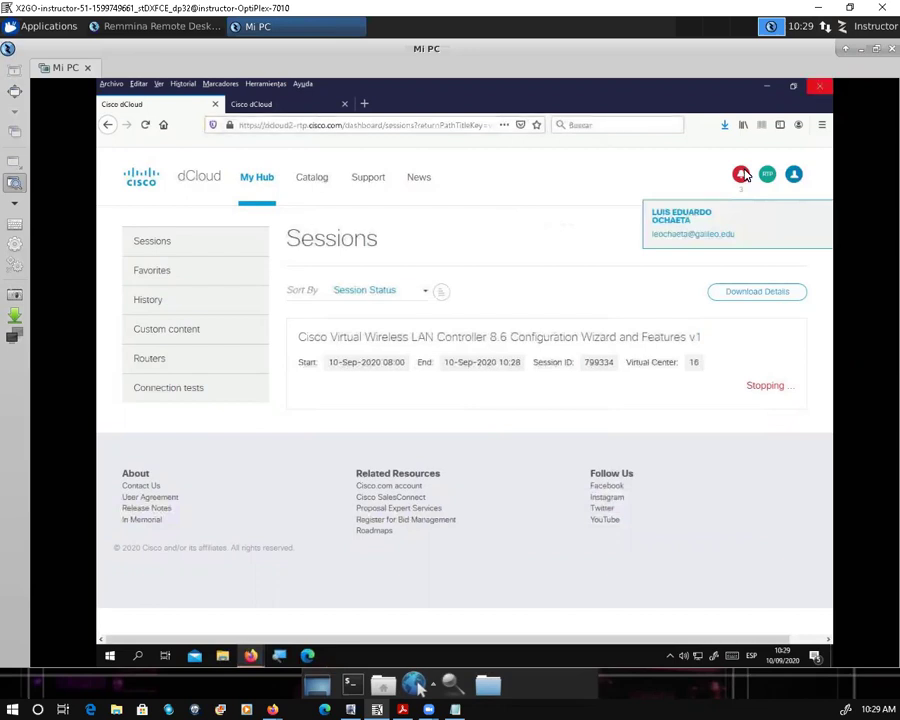
pyautogui.hotkey('alt', 'F4')
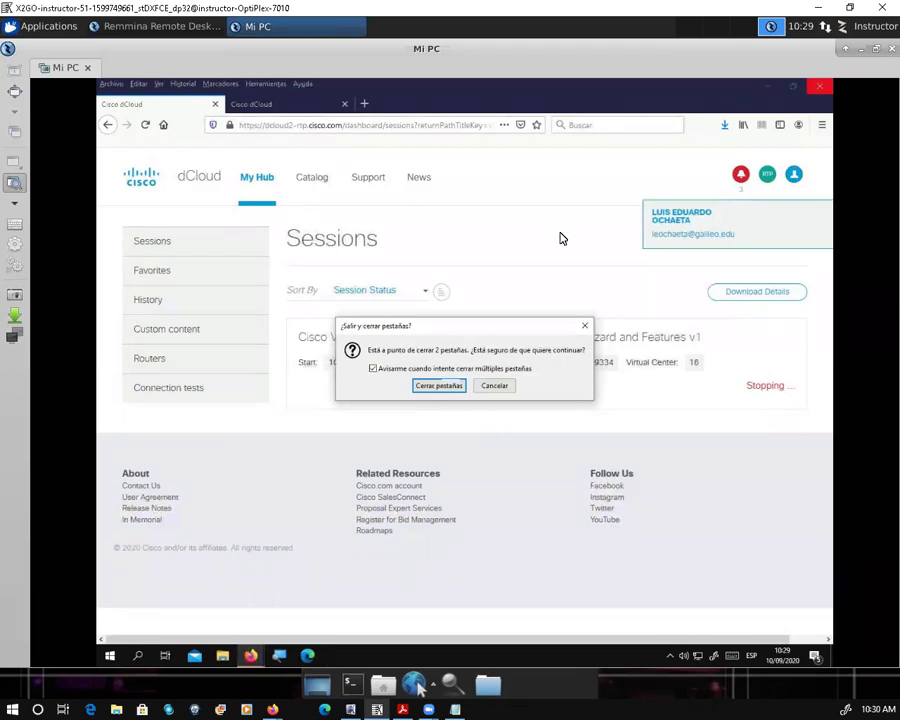
pyautogui.press('Escape')
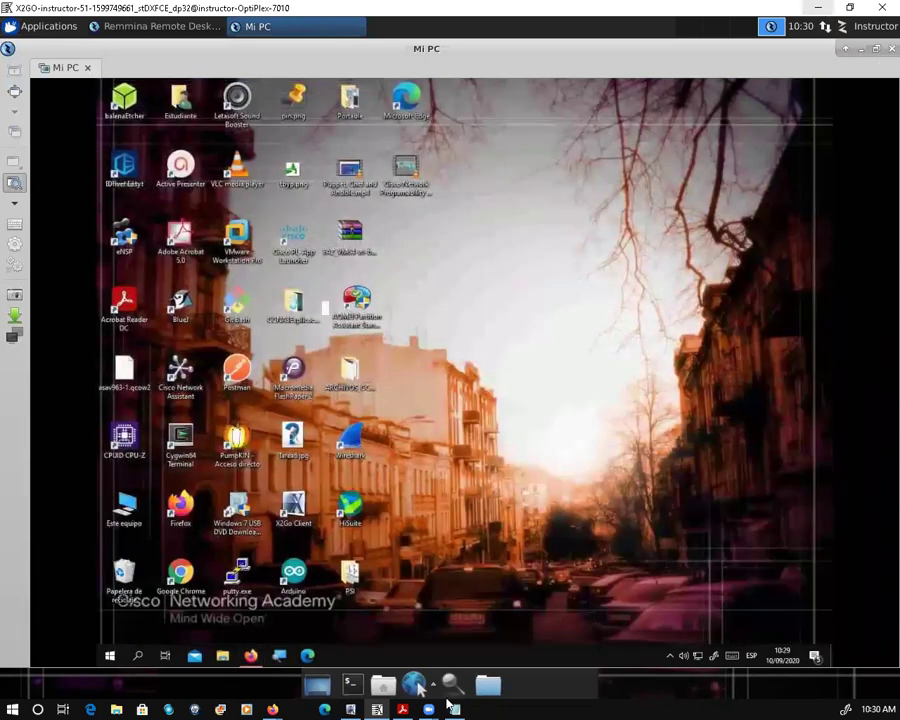
pyautogui.click(451, 707)
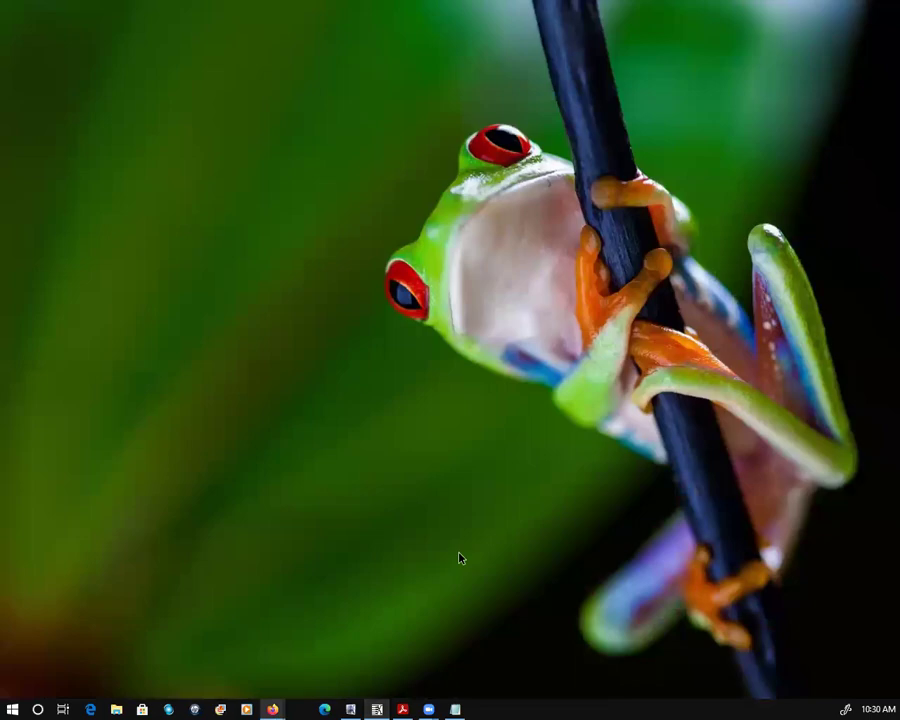